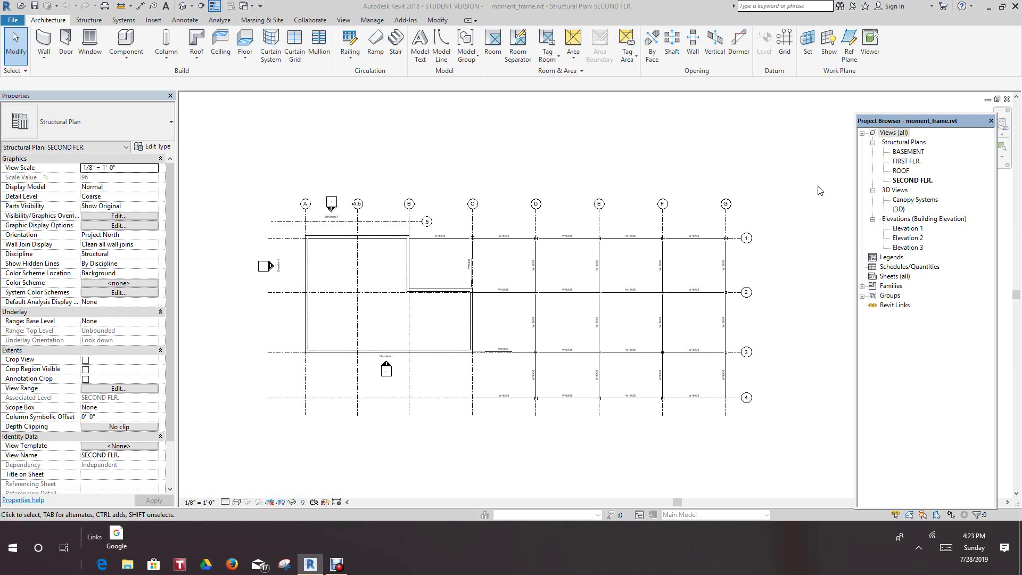
Set the End Connection of the two grid 1 girders between grids D and F to Moment Frame
scroll(679, 283, "up", 2)
scroll(655, 253, "up", 2)
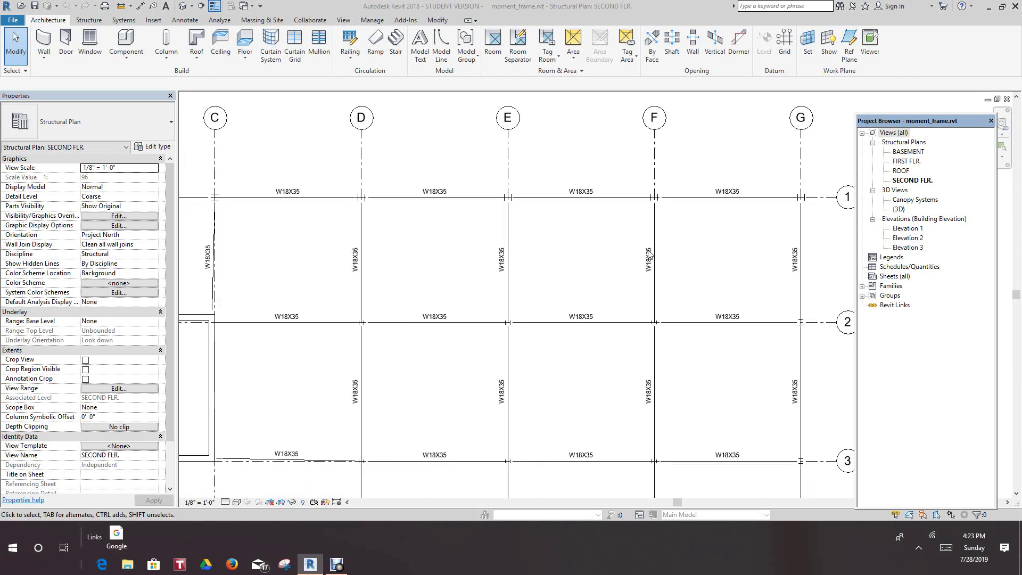
middle_click_drag(655, 290, 621, 276)
scroll(611, 273, "up", 1)
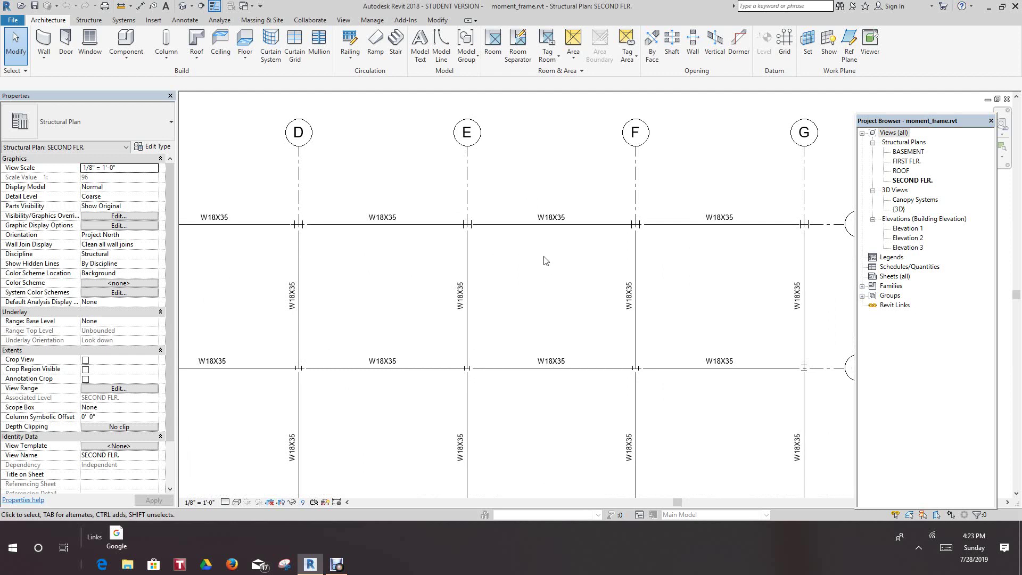
left_click(394, 230)
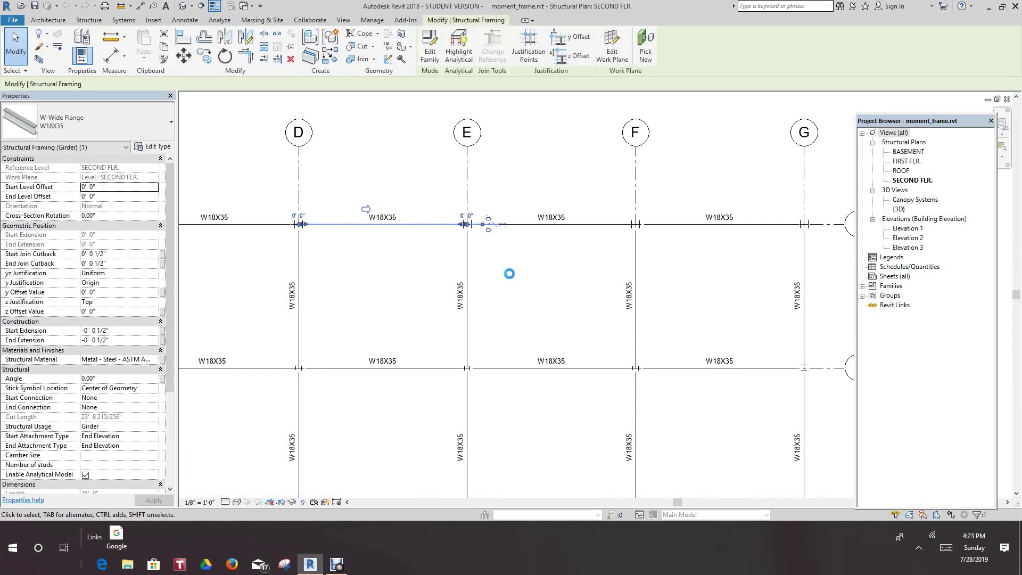
left_click(588, 259, "ctrl")
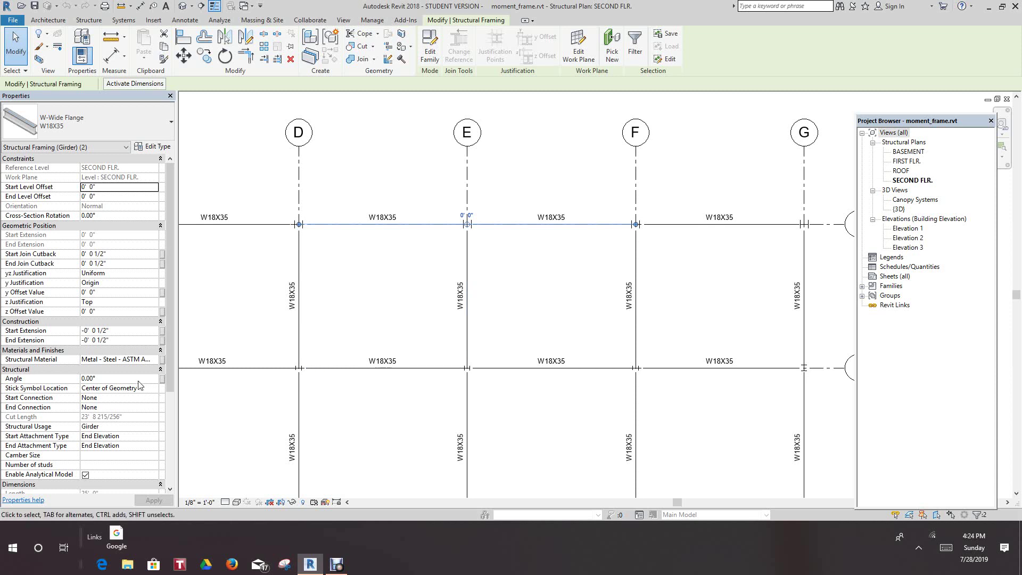
scroll(139, 382, "down", 3)
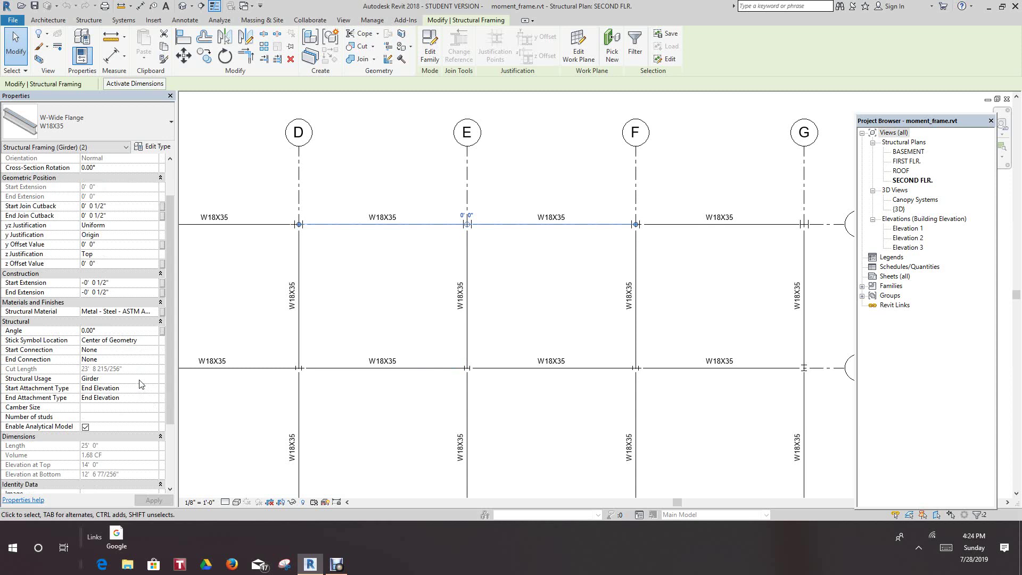
scroll(142, 387, "down", 1)
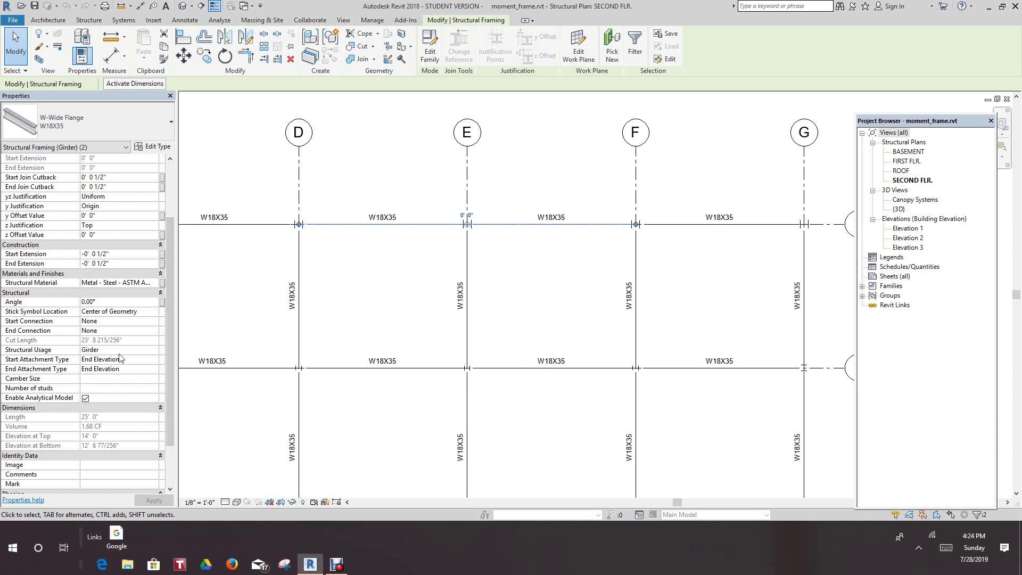
left_click(153, 331)
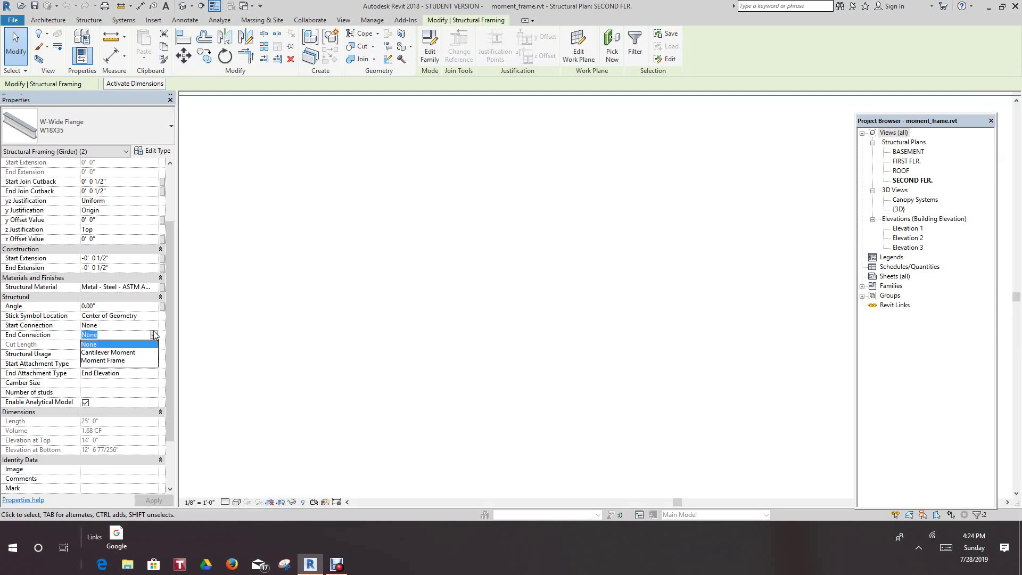
left_click(123, 360)
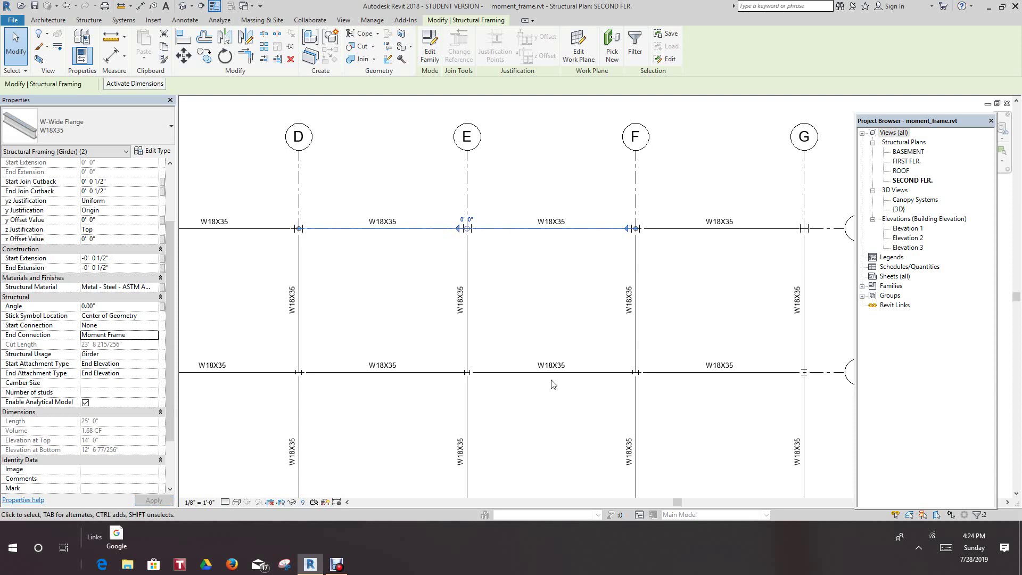
Flip the ends of the grid 4 girder between grids C and D and set its End Connection to Cantilever Moment
scroll(537, 389, "down", 3)
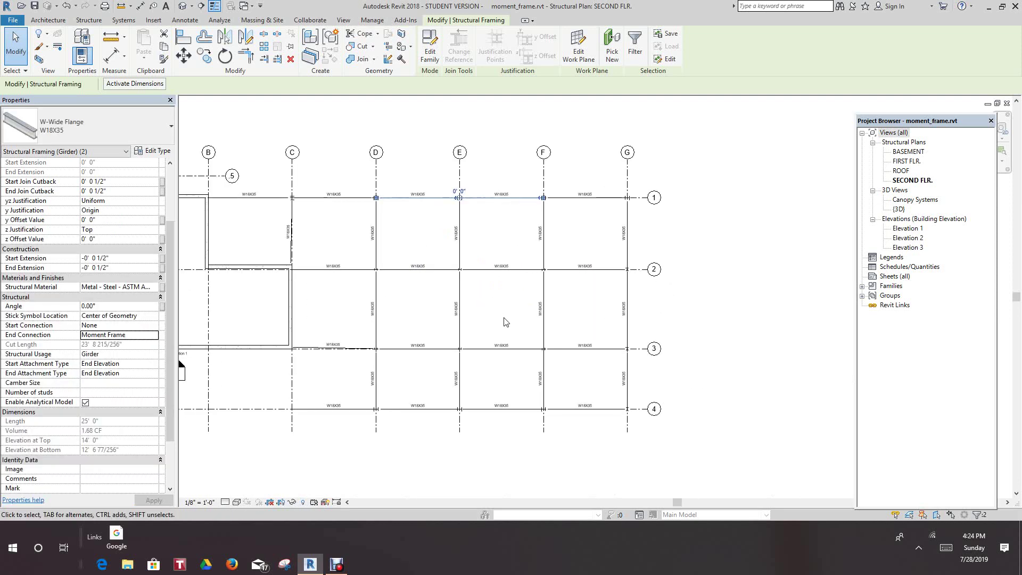
middle_click_drag(494, 375, 488, 329)
scroll(345, 372, "up", 2)
scroll(345, 372, "up", 4)
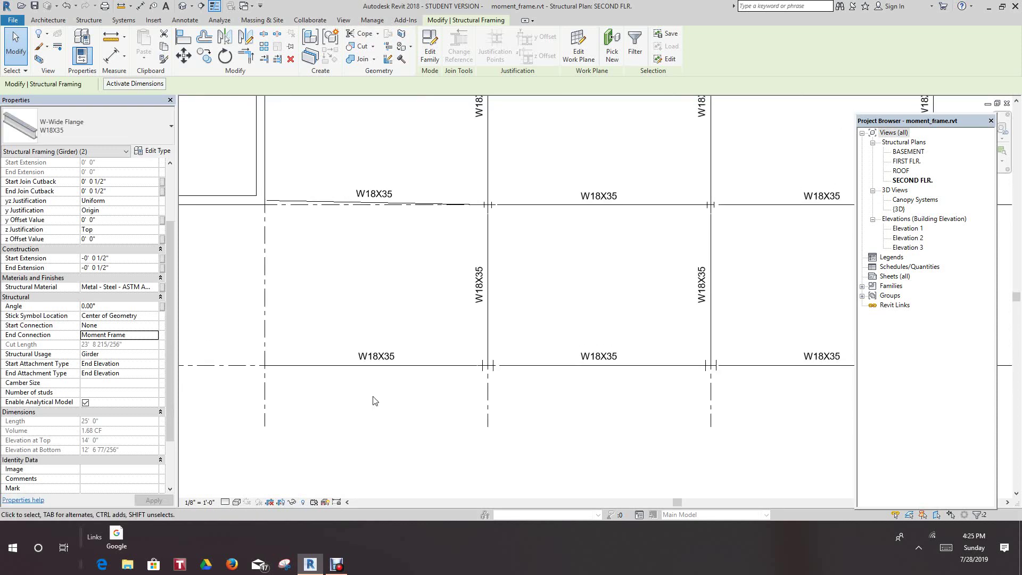
left_click(398, 363)
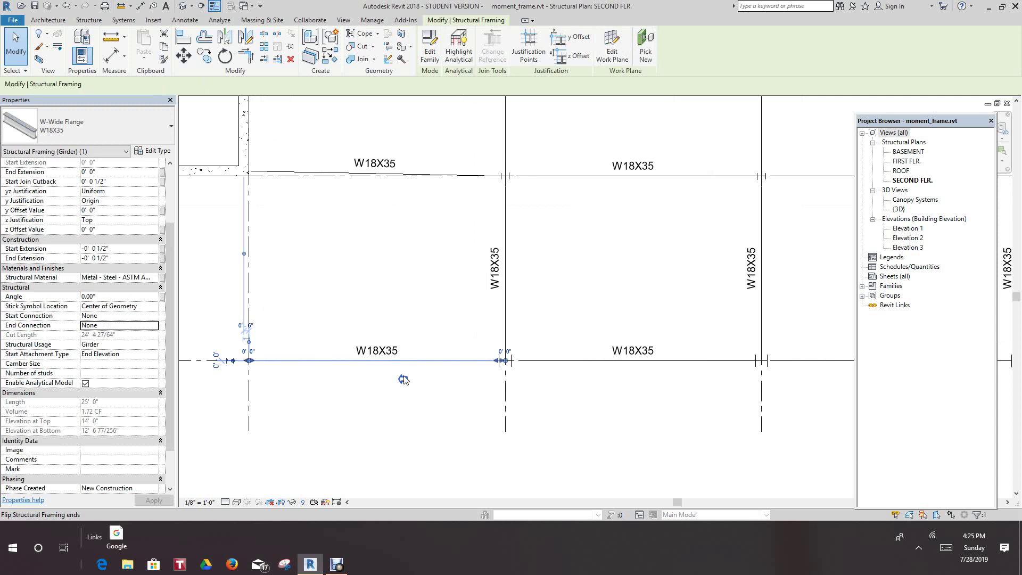
left_click(403, 379)
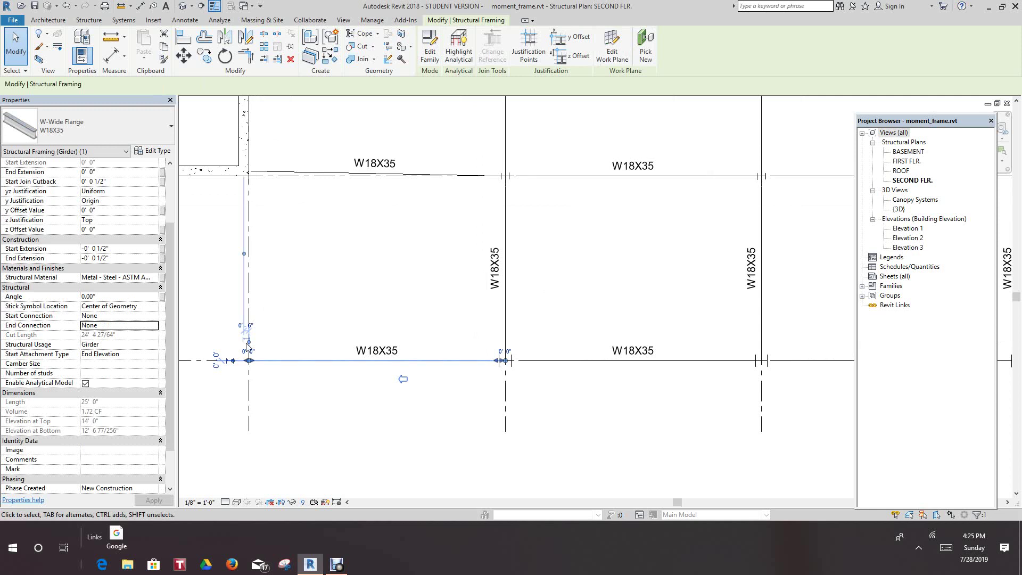
left_click(157, 326)
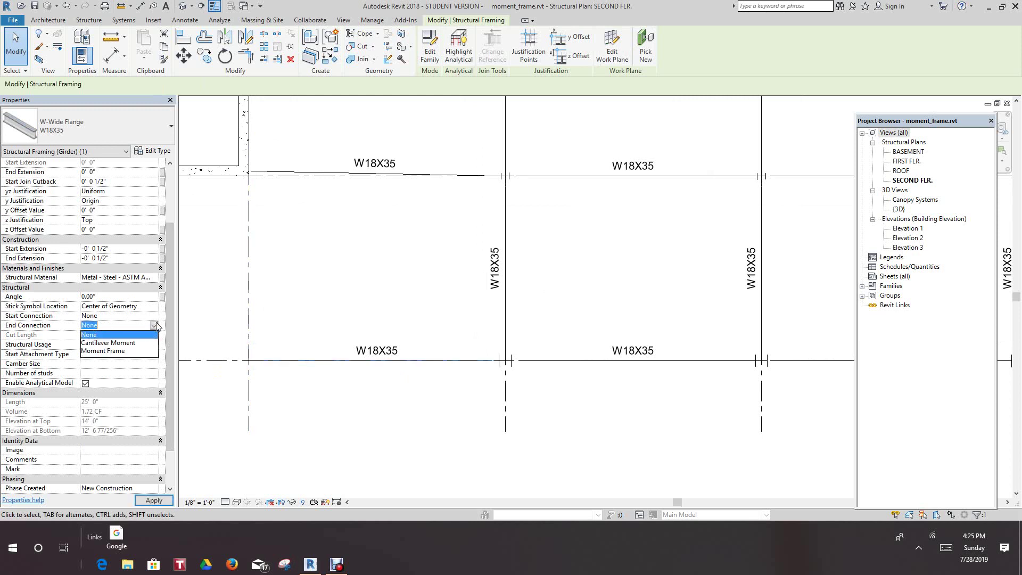
left_click(127, 343)
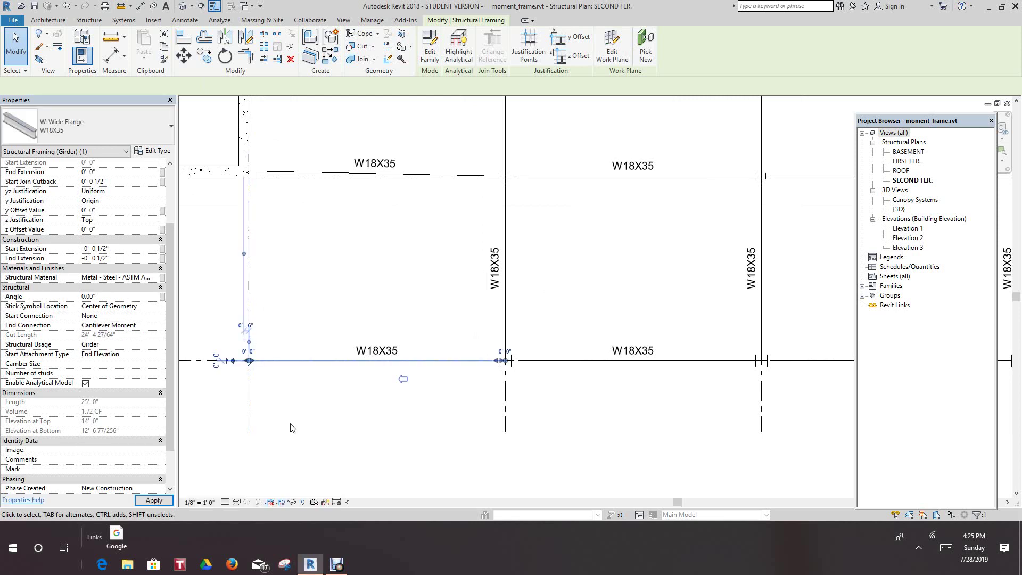
left_click(291, 429)
scroll(255, 362, "up", 1)
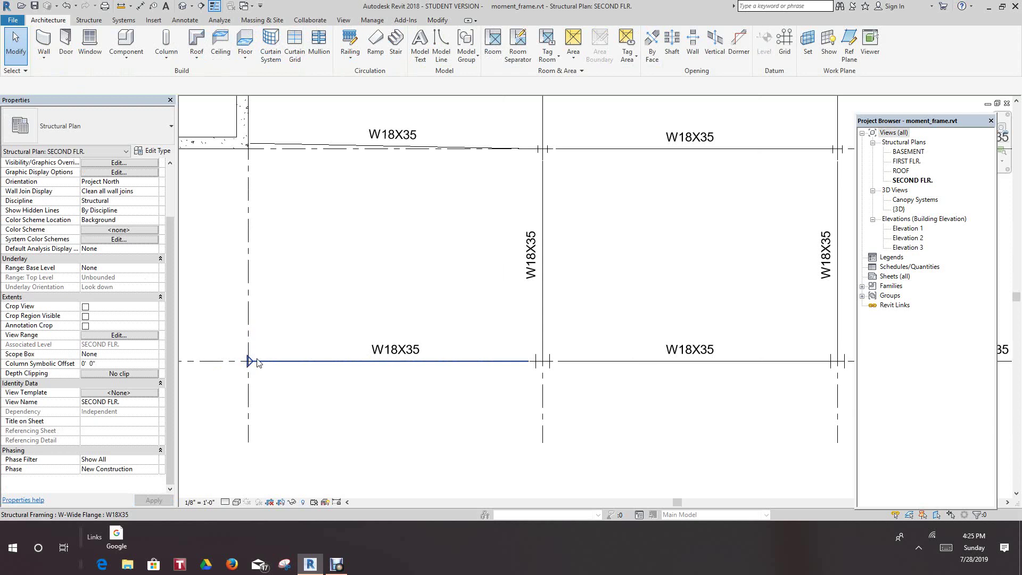
Set the Beam/Truss symbolic cutback distance to 1/2" in the project's structural settings
left_click(379, 21)
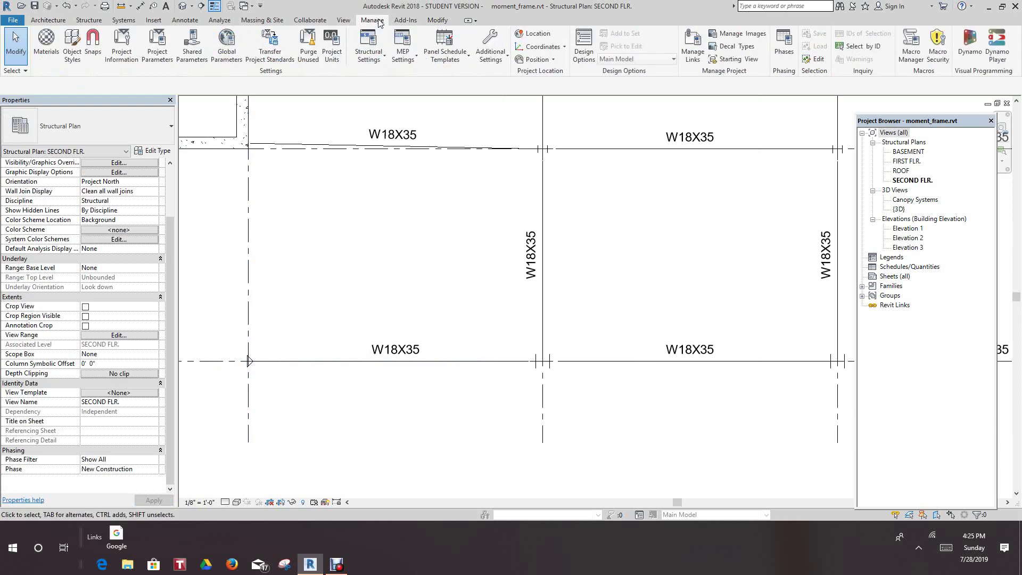
left_click(365, 61)
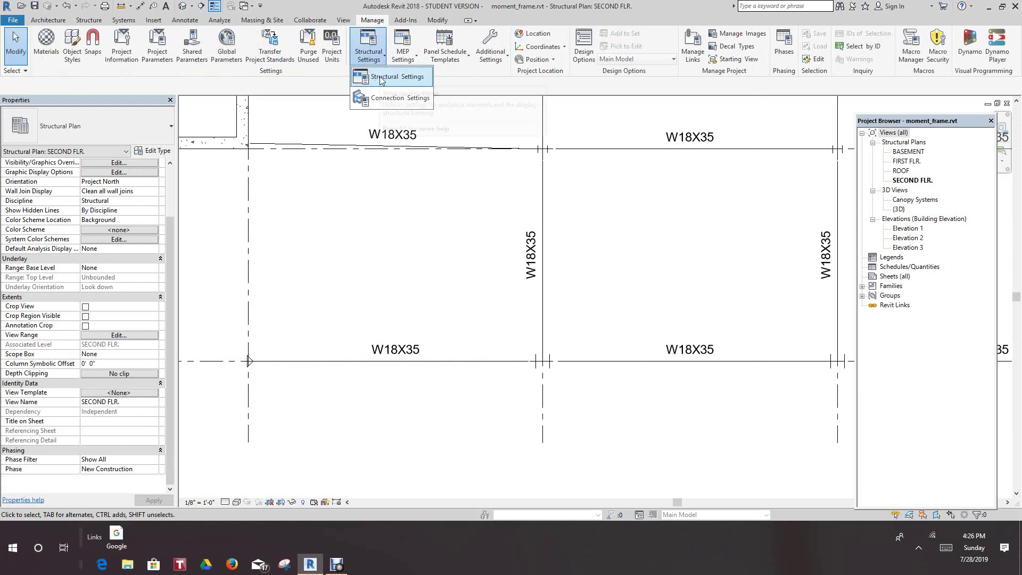
left_click(380, 78)
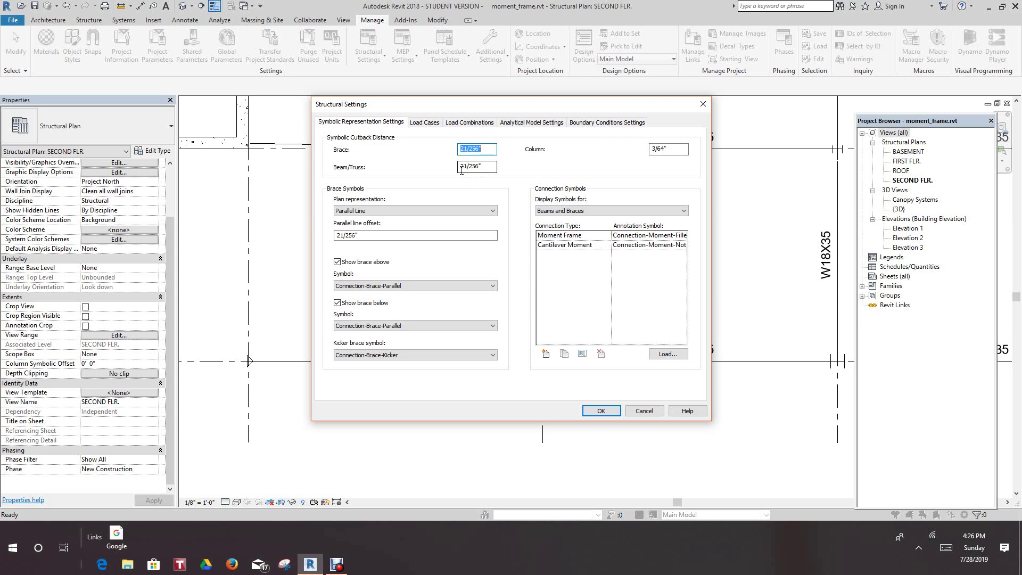
left_click_drag(461, 171, 480, 171)
type("1/2\"")
left_click(601, 411)
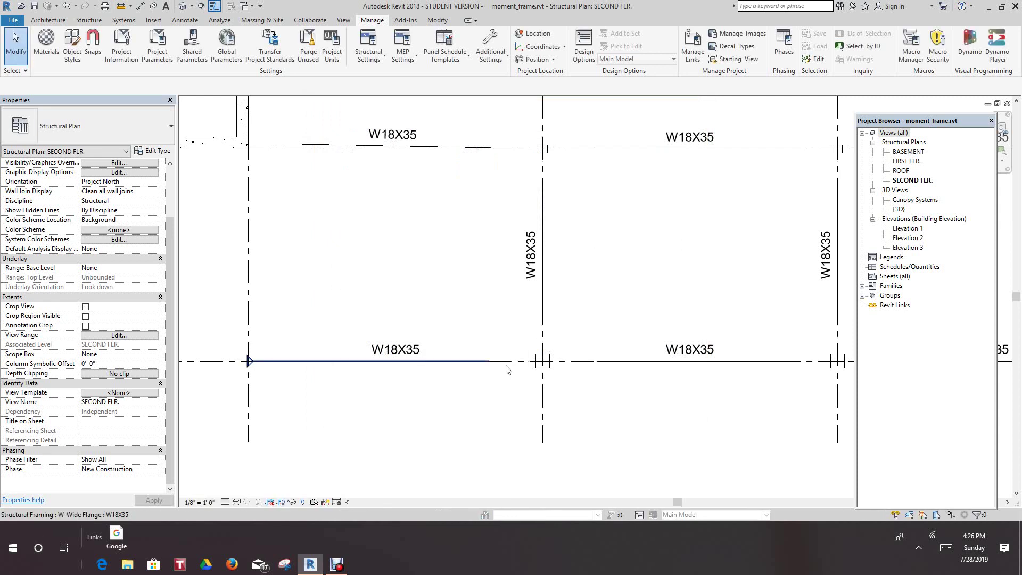
scroll(508, 368, "up", 2)
scroll(524, 372, "down", 3)
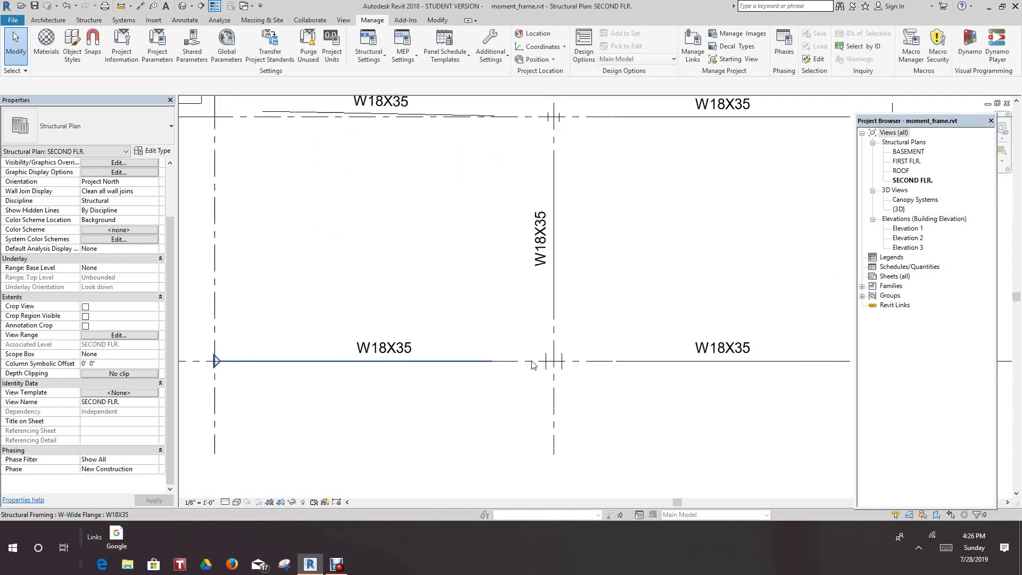
Set the Start Connection of the grid 4 girder between grids C and D to Cantilever Moment
scroll(524, 373, "up", 1)
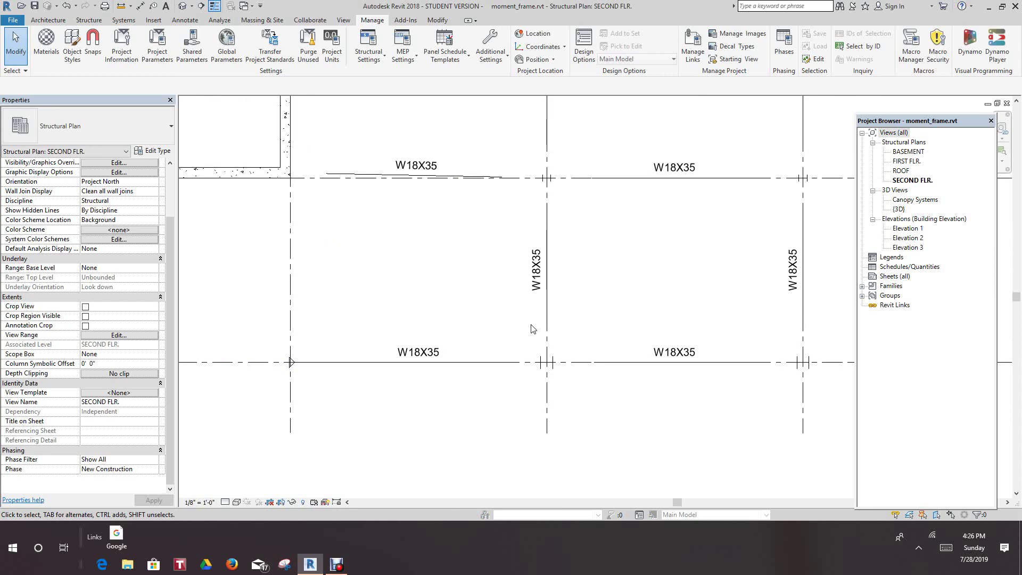
scroll(460, 367, "up", 2)
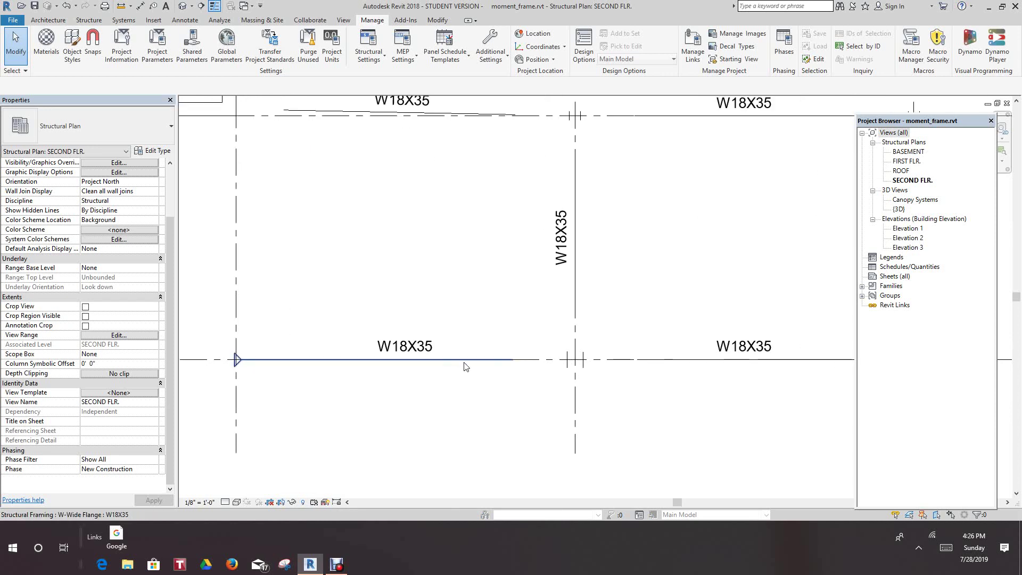
left_click(464, 365)
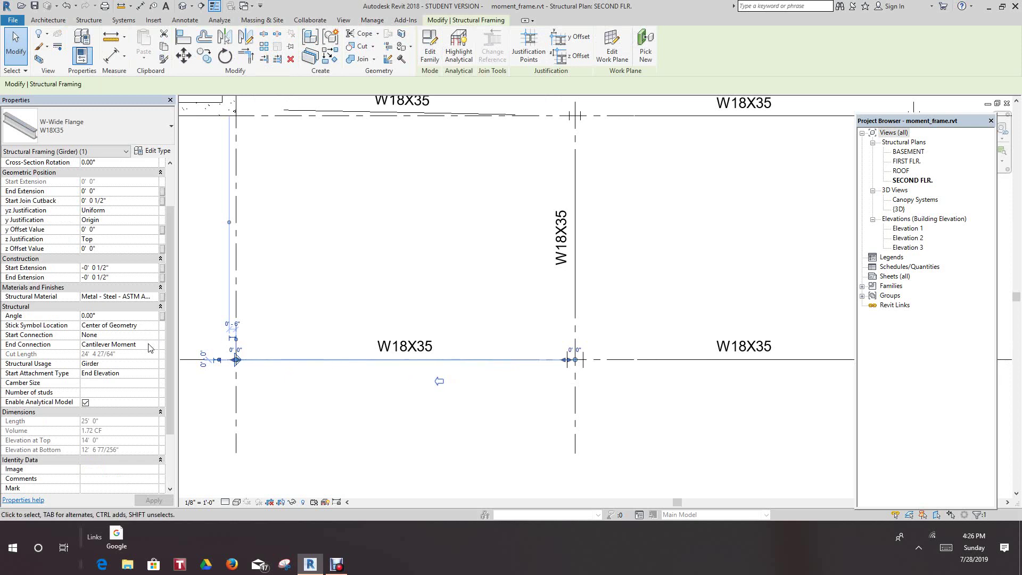
left_click(154, 335)
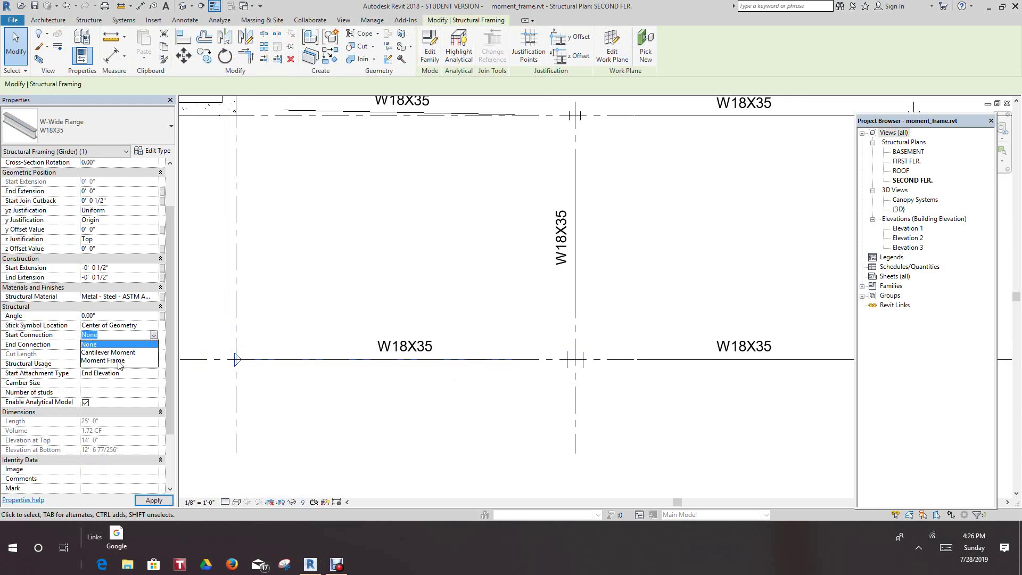
left_click(115, 352)
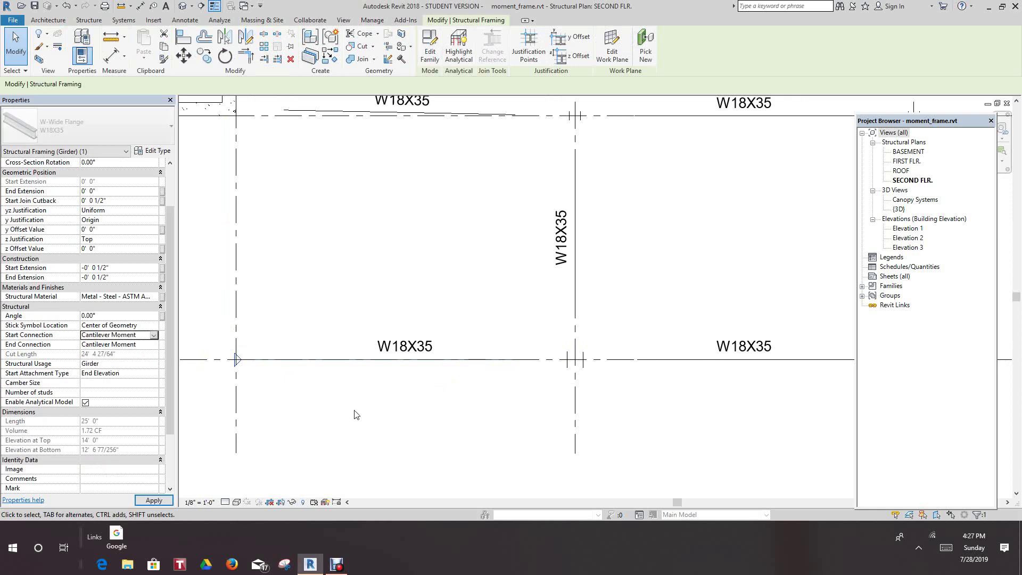
left_click(373, 410)
scroll(532, 378, "down", 1)
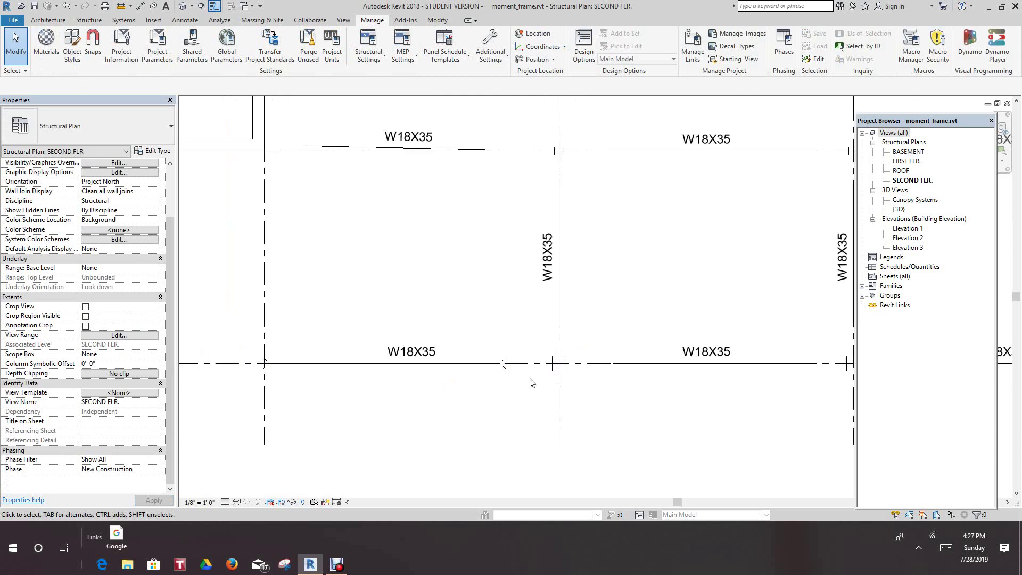
scroll(491, 374, "up", 2)
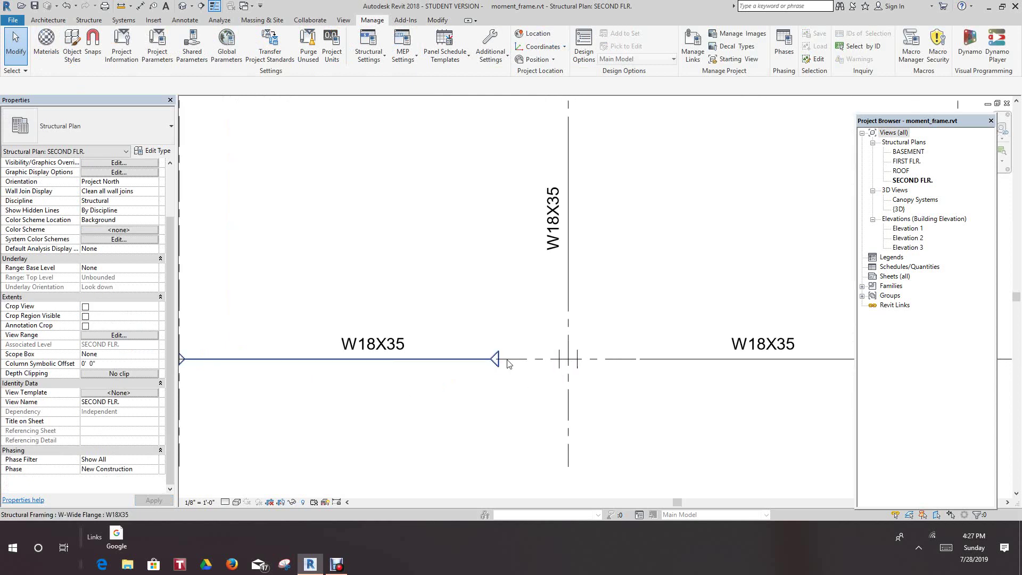
Open the FIRST FLR. structural plan
scroll(495, 366, "down", 4)
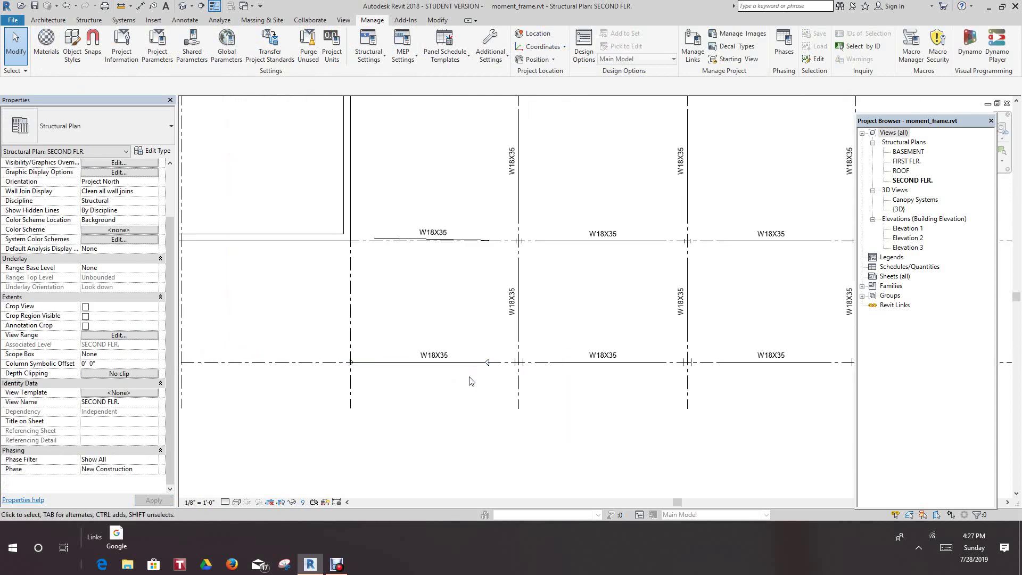
middle_click_drag(477, 388, 476, 397)
scroll(476, 397, "down", 3)
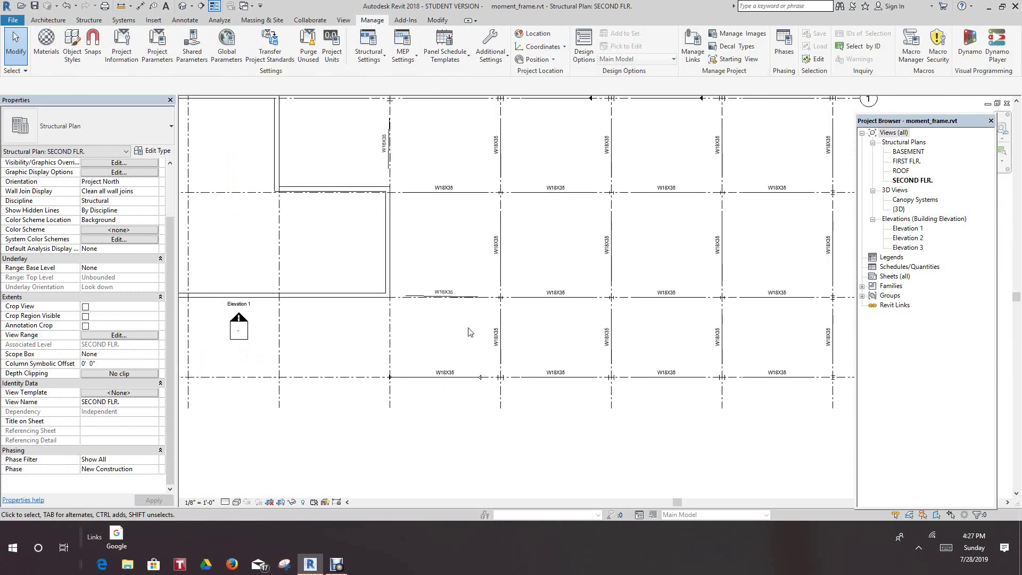
middle_click_drag(475, 342, 484, 386)
scroll(465, 340, "down", 1)
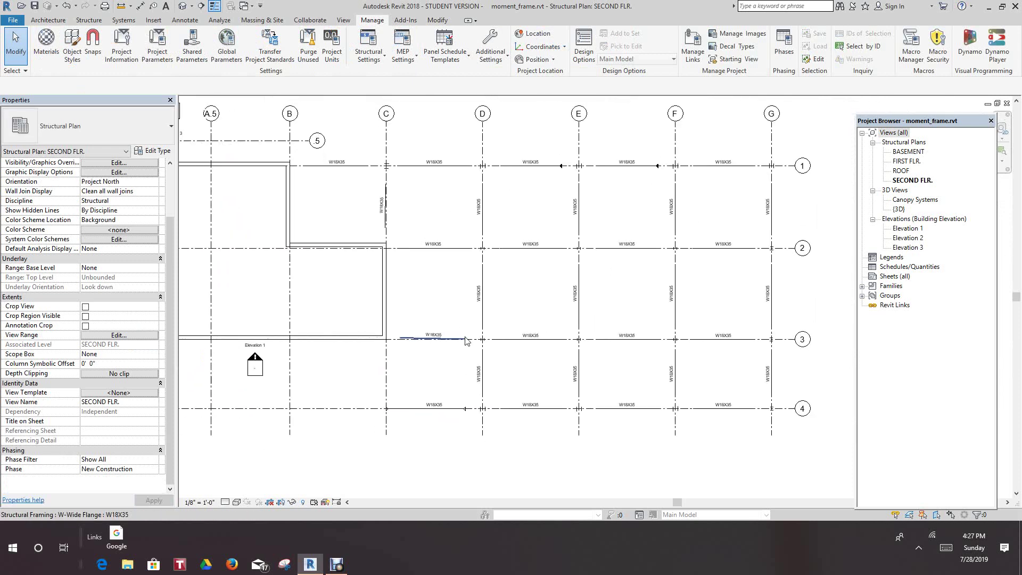
double_click(907, 161)
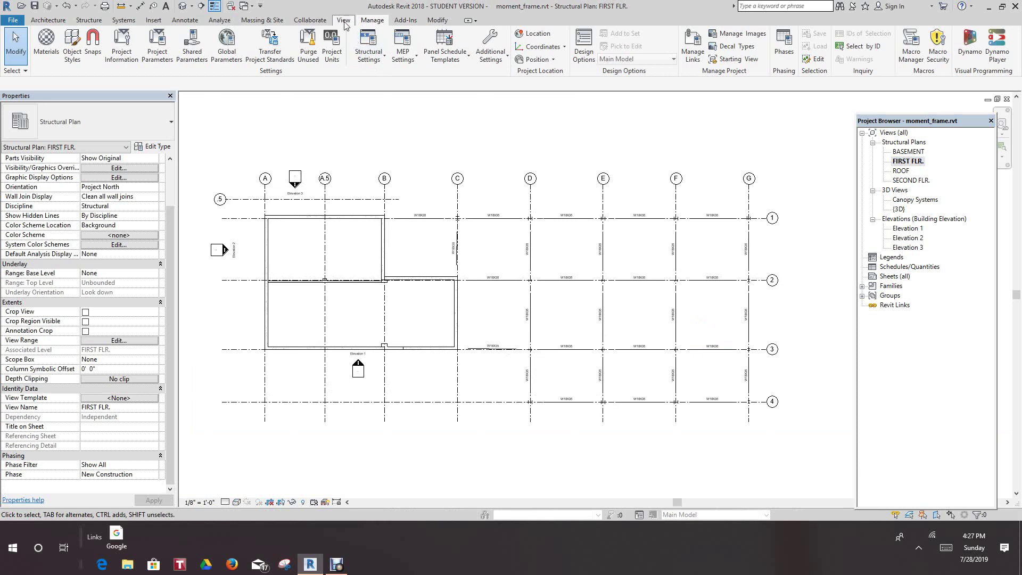
Place a framing elevation attached to grid 4, between grids E and F, just below the girder
left_click(344, 20)
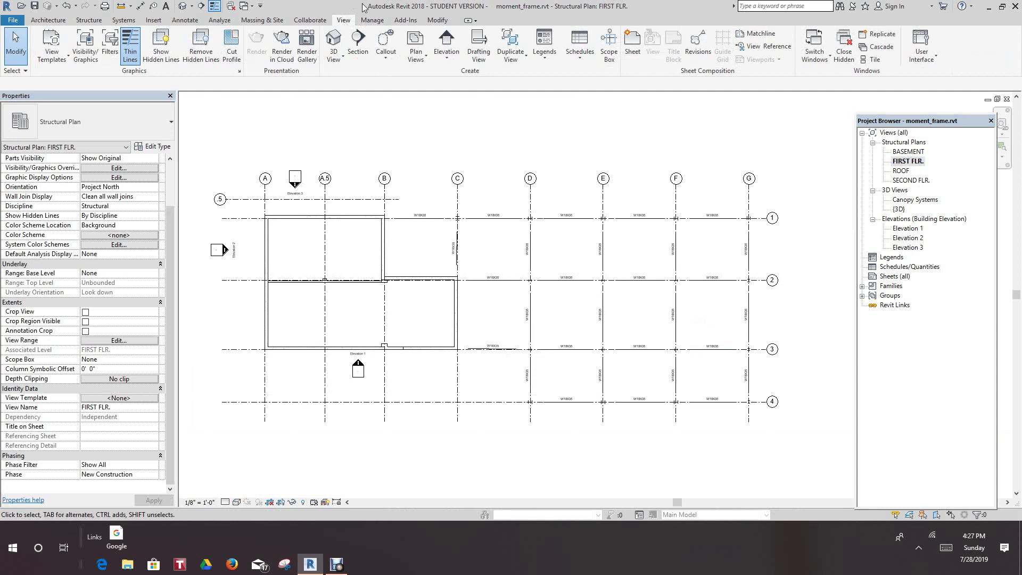
left_click(447, 66)
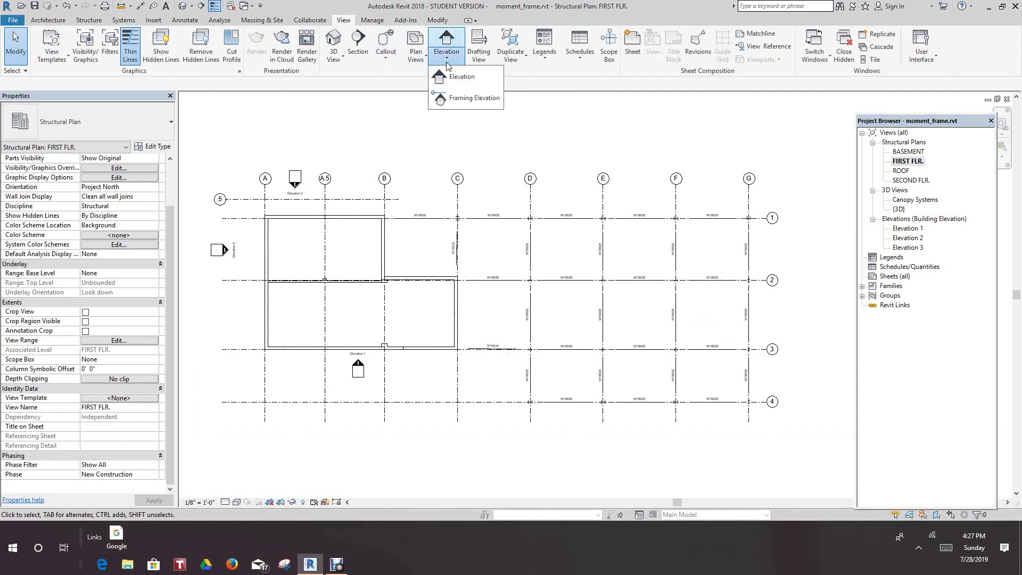
left_click(456, 100)
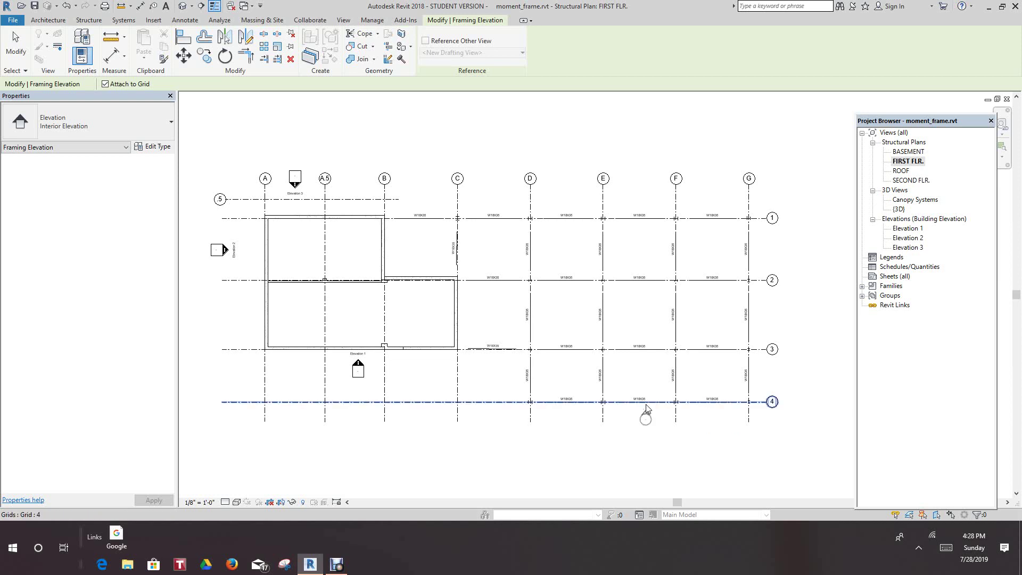
scroll(645, 409, "up", 5)
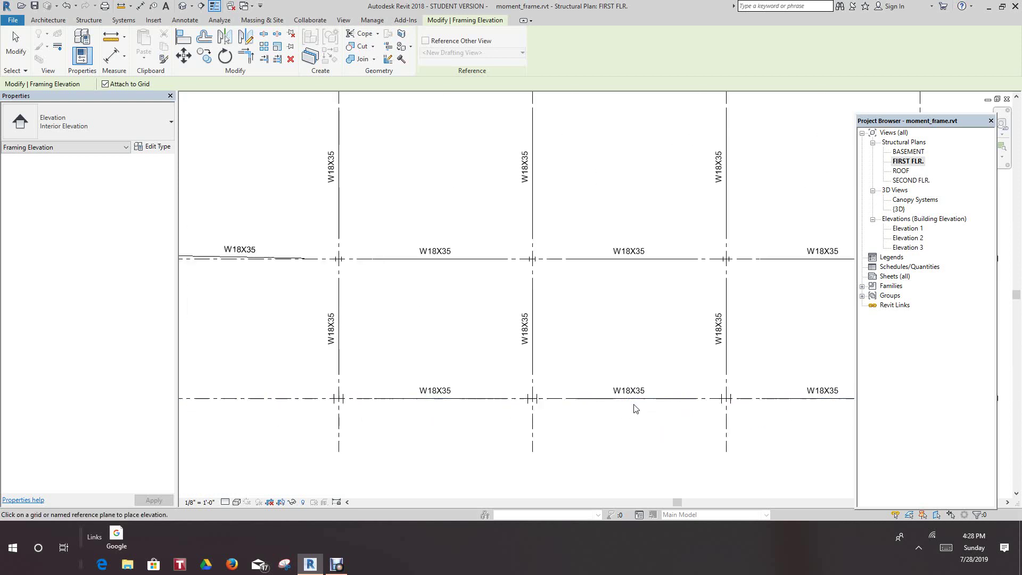
left_click(635, 433)
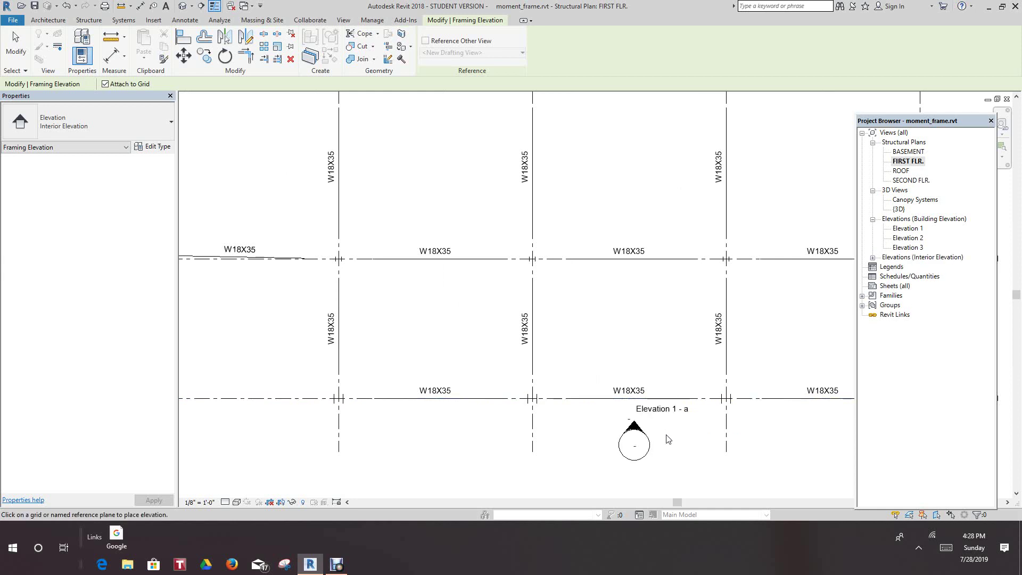
middle_click_drag(666, 437, 650, 379)
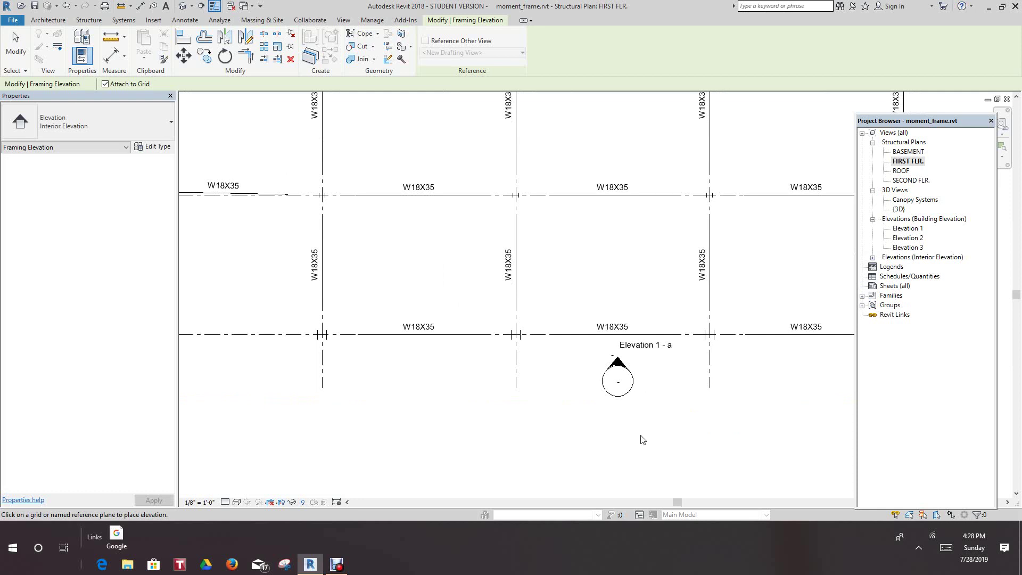
right_click(667, 391)
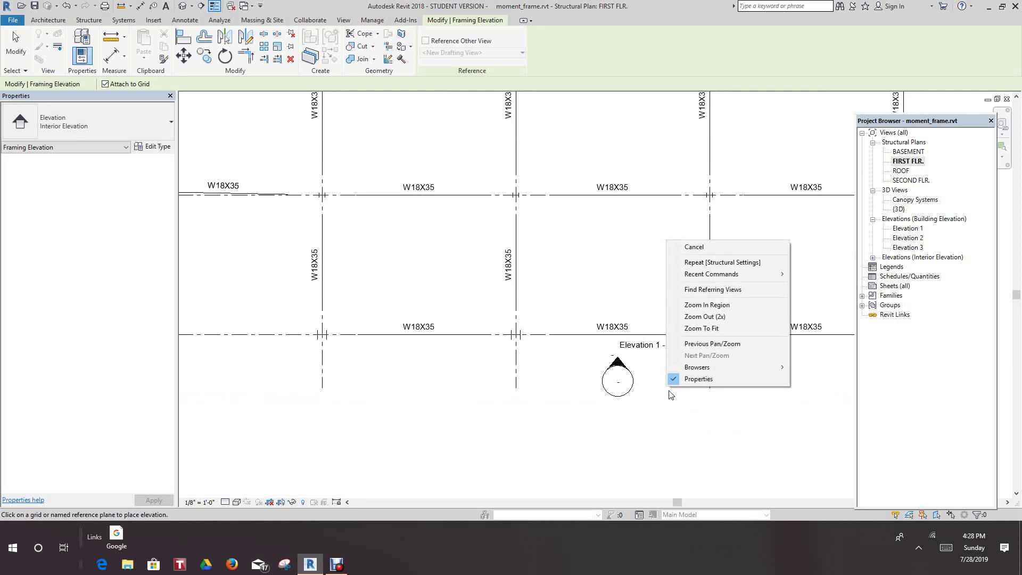
left_click(697, 245)
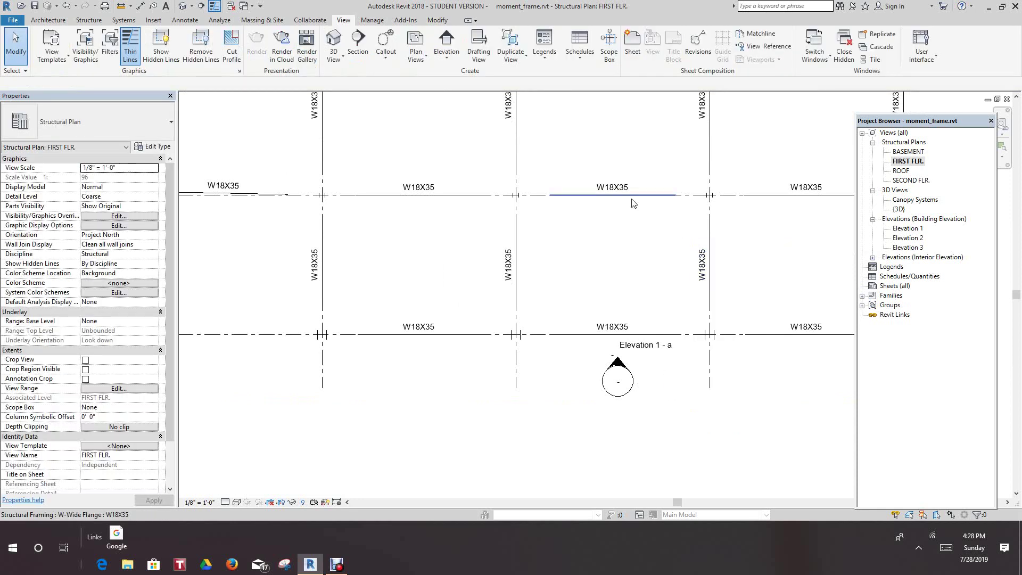
Open the new framing elevation view and set its detail level to Medium
double_click(617, 368)
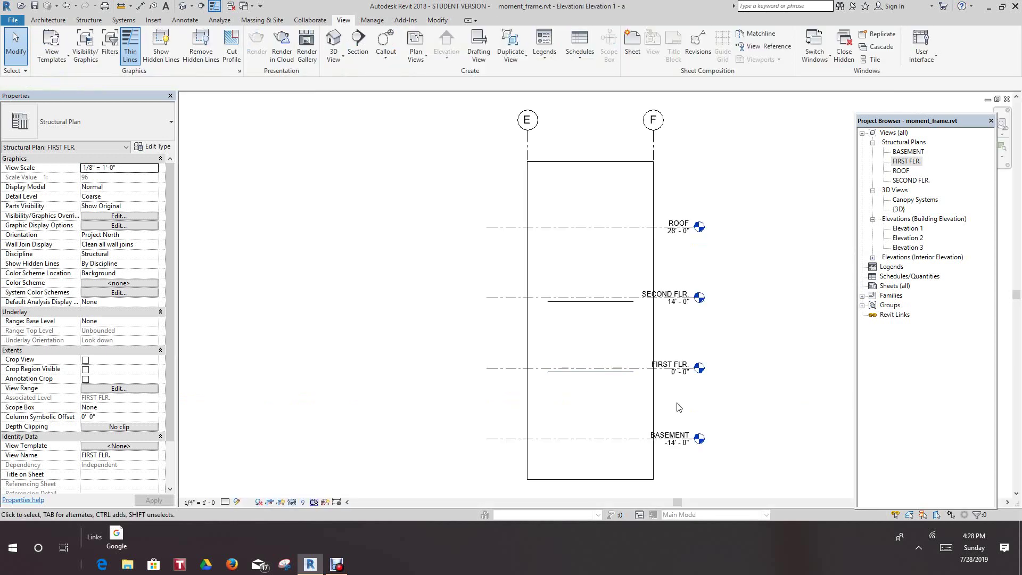
middle_click_drag(707, 417, 653, 399)
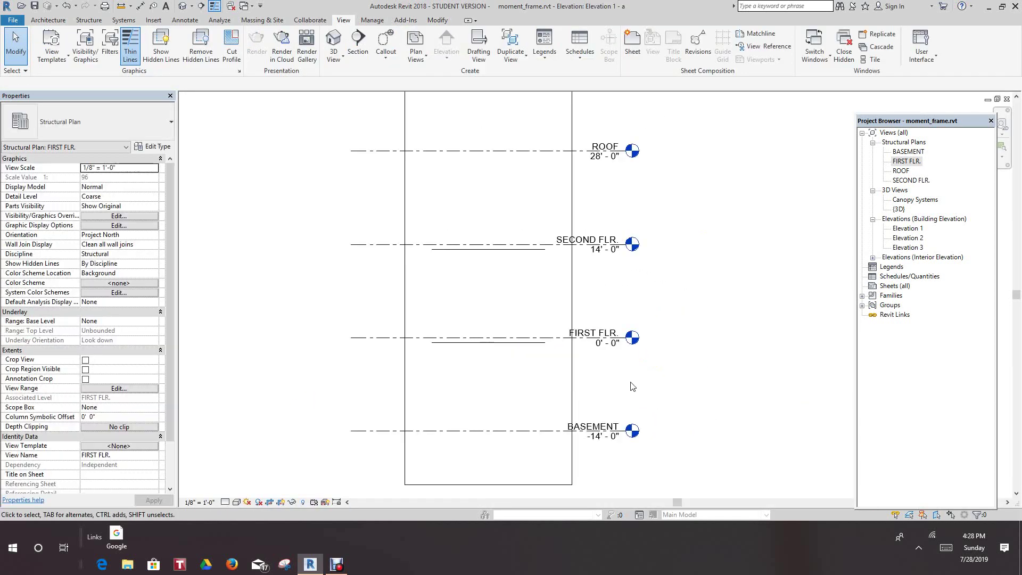
scroll(635, 394, "up", 2)
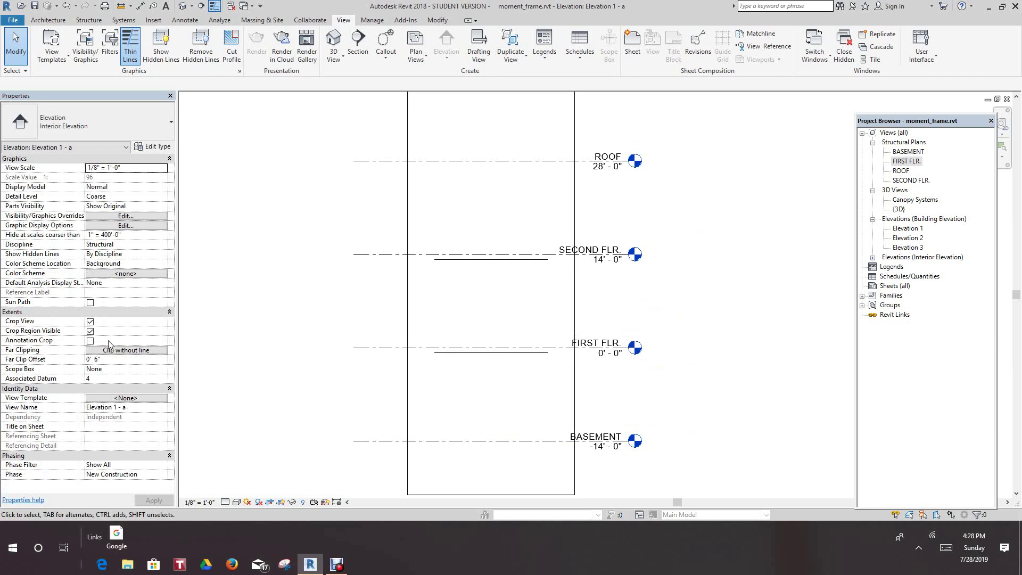
left_click(225, 502)
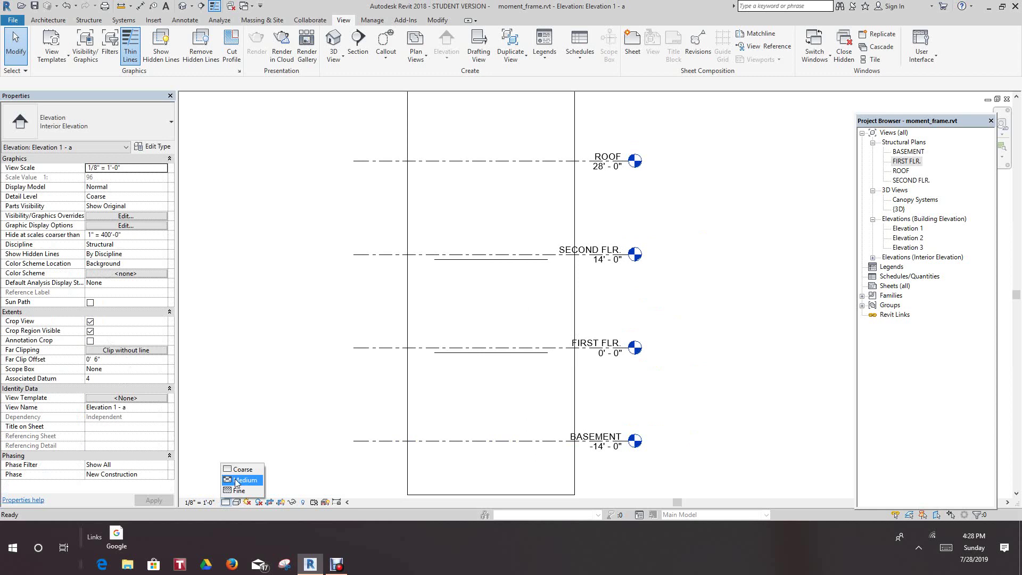
left_click(238, 480)
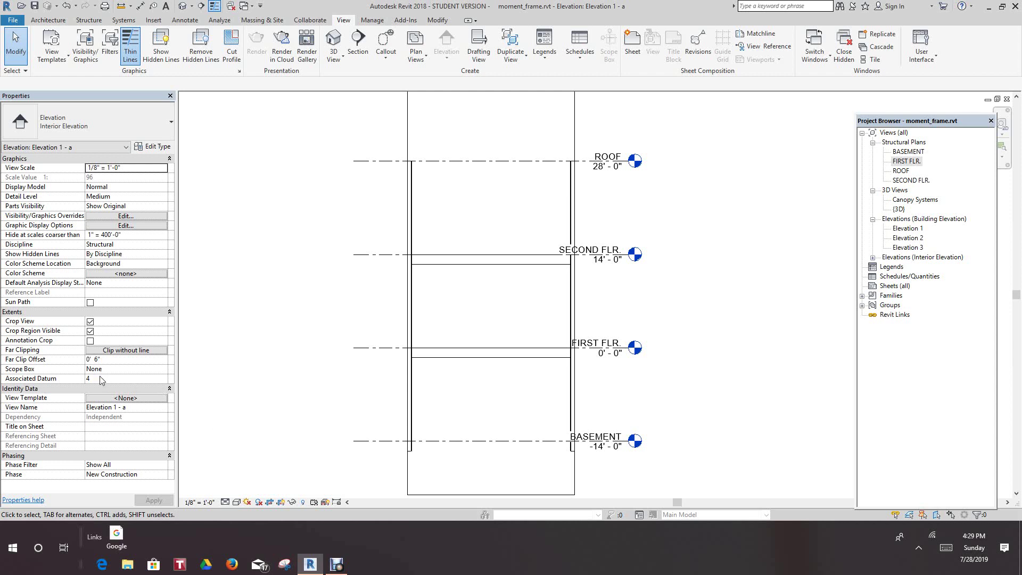
Set the framing elevation's Title on Sheet to BRACED FRAME ELEVATION
left_click(98, 428)
type("BRACED FRAME ELEV")
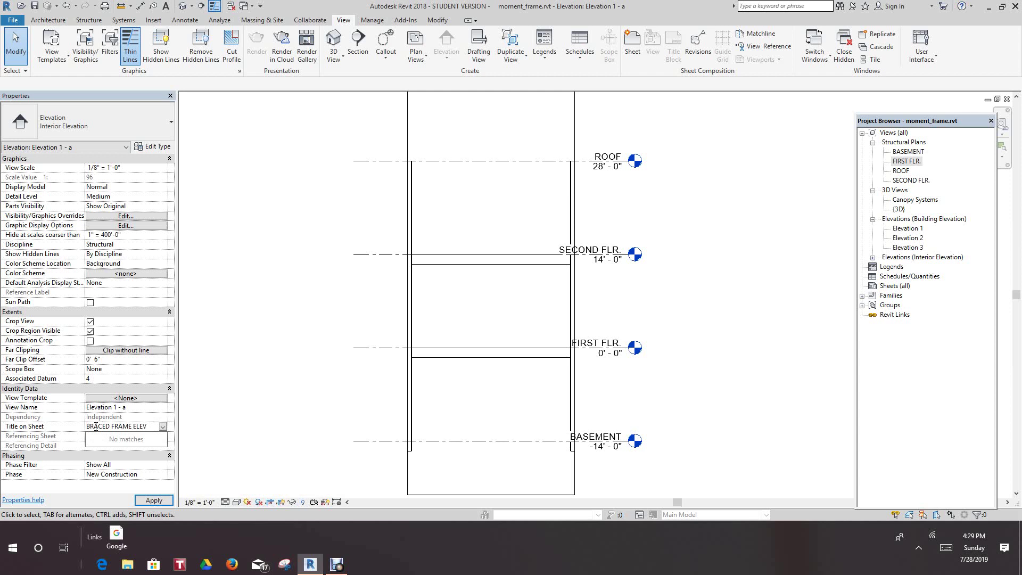
type("ATION")
left_click(154, 500)
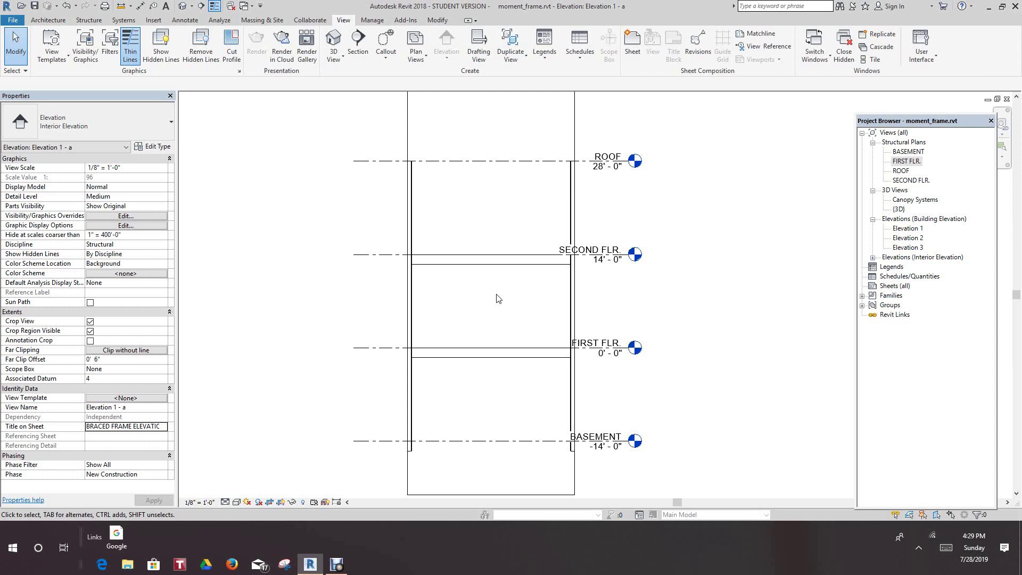
Widen the elevation's crop region on both sides so it extends beyond the columns at grids E and F
scroll(500, 309, "down", 4)
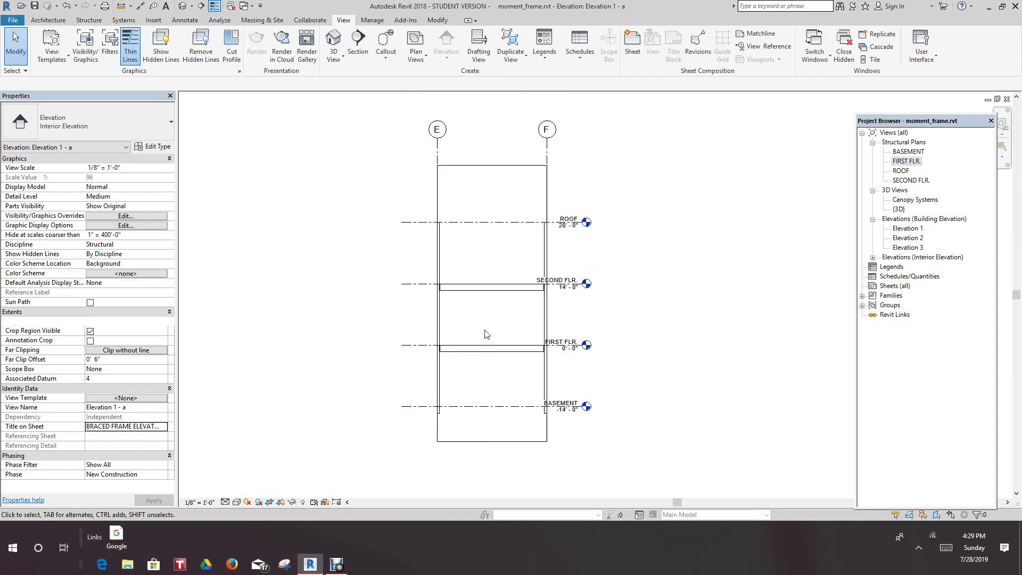
scroll(484, 334, "down", 2)
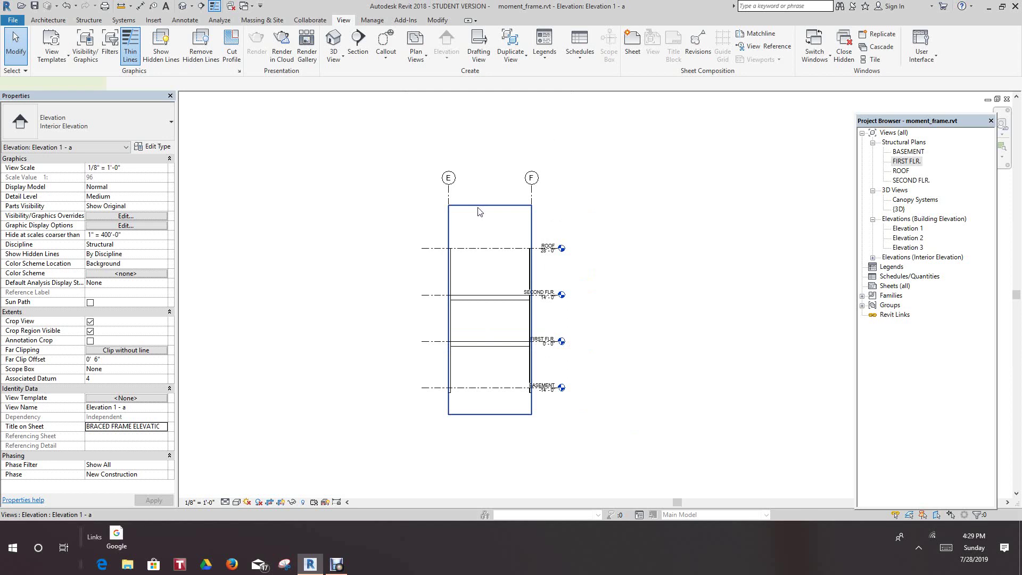
left_click(476, 227)
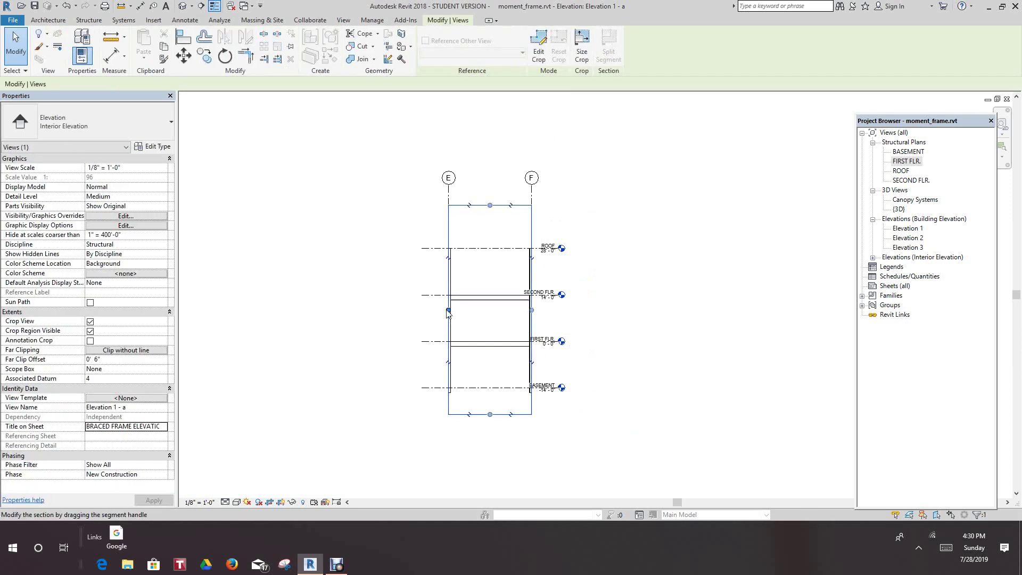
left_click(447, 311)
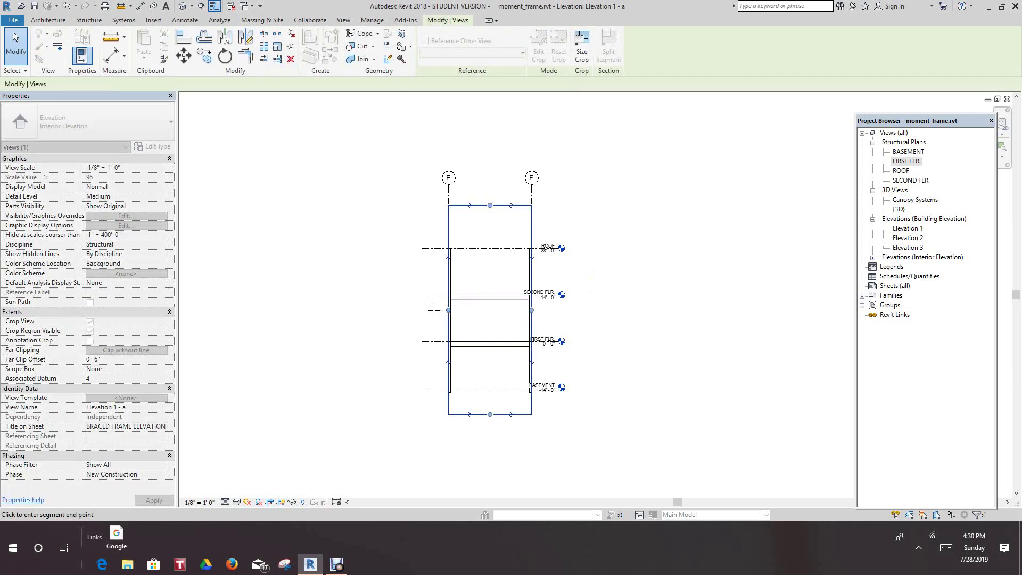
left_click(424, 310)
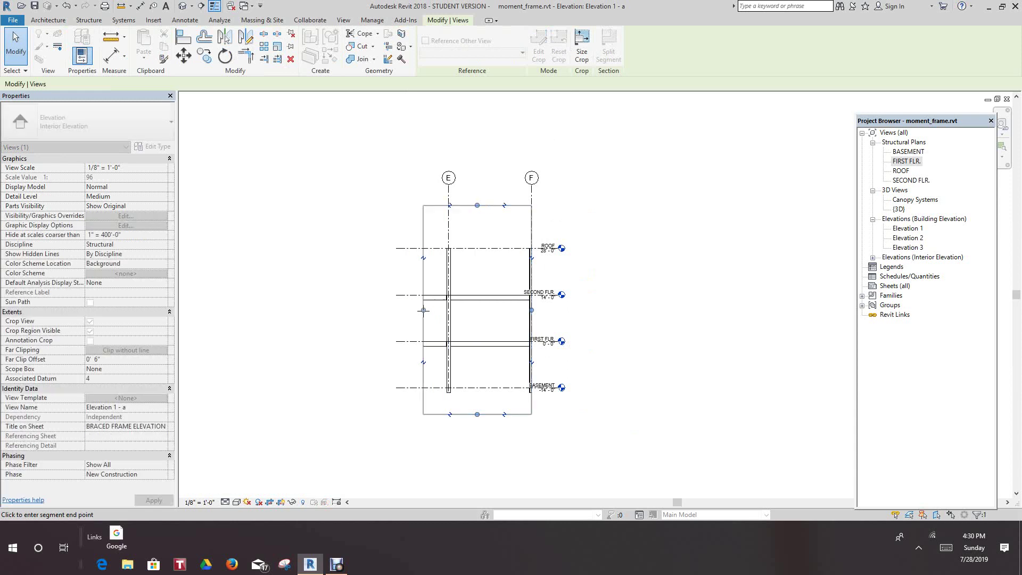
left_click(531, 310)
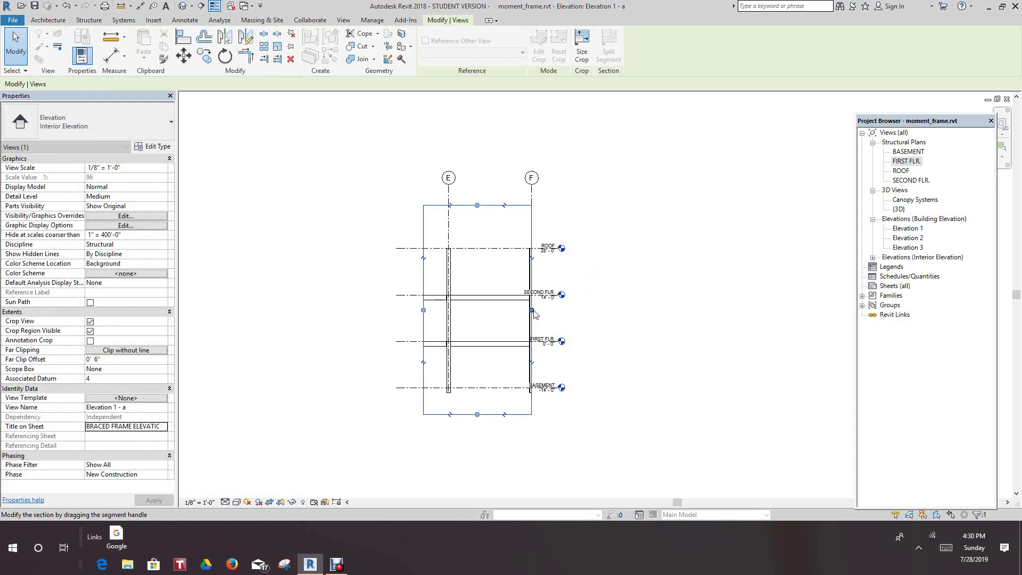
left_click(563, 309)
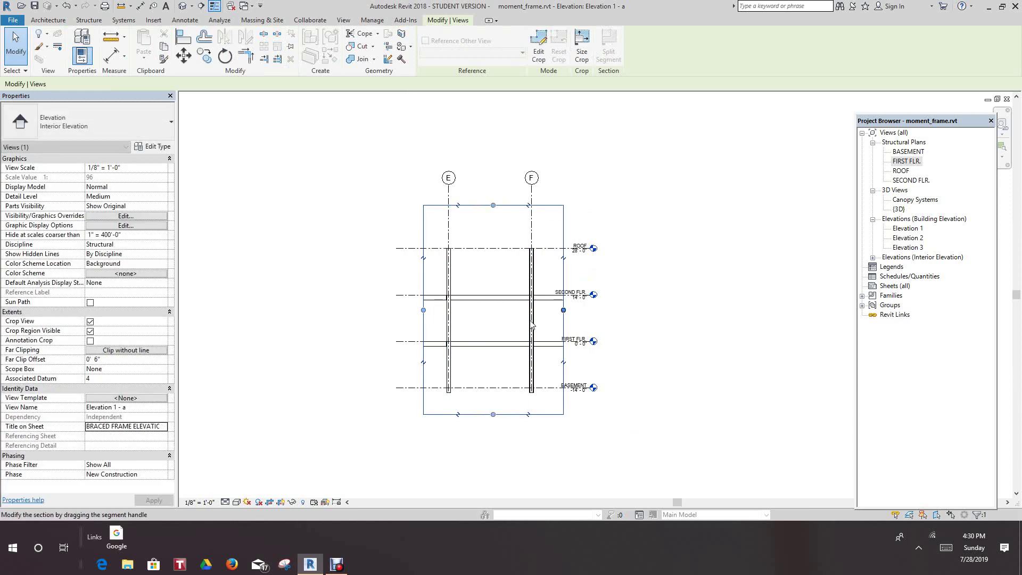
Extend the crop region a little farther outward beyond grid E and hide the crop region
scroll(426, 311, "up", 2)
left_click(428, 308)
left_click(407, 305)
middle_click_drag(481, 330, 463, 303)
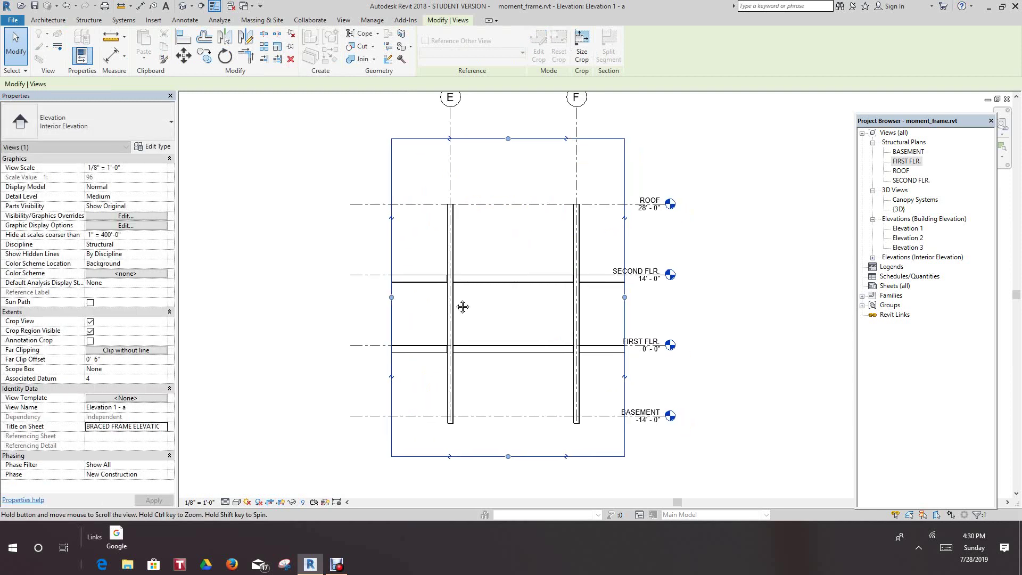
left_click(754, 313)
scroll(754, 313, "down", 1)
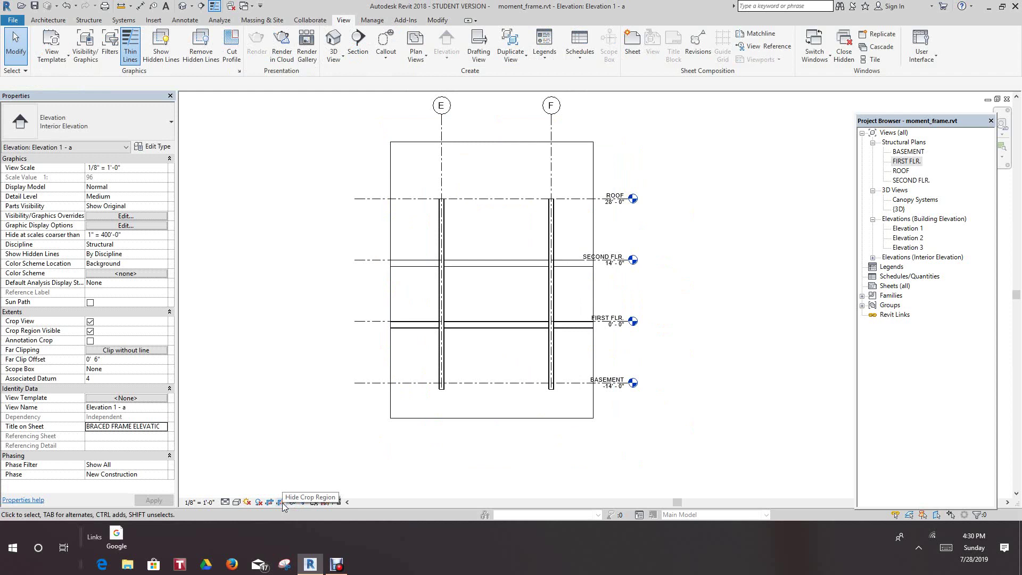
left_click(281, 502)
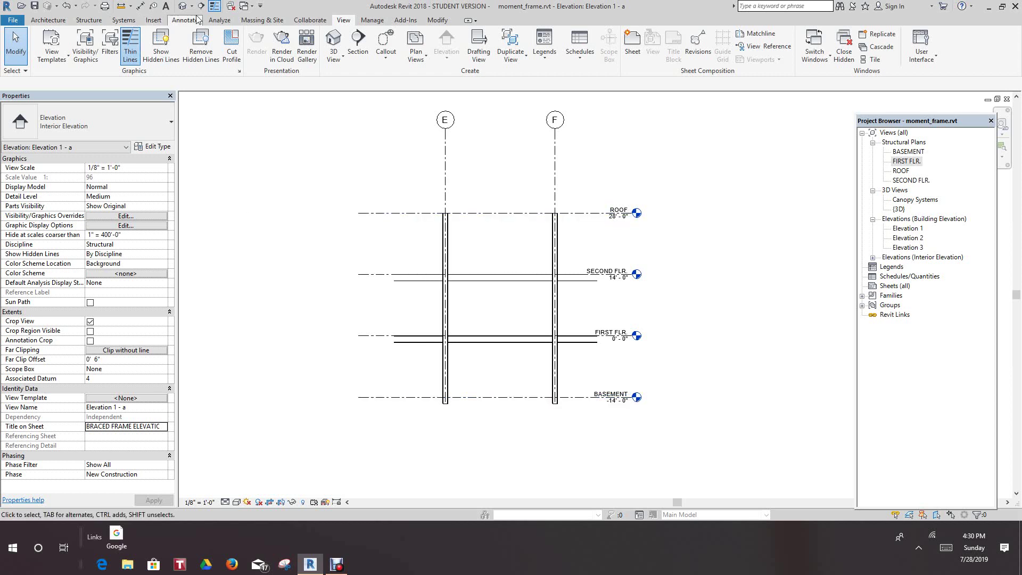
Start a structural brace and open HSS-Hollow Structural Section.rfa from the Structural Framing Steel library for loading
left_click(85, 22)
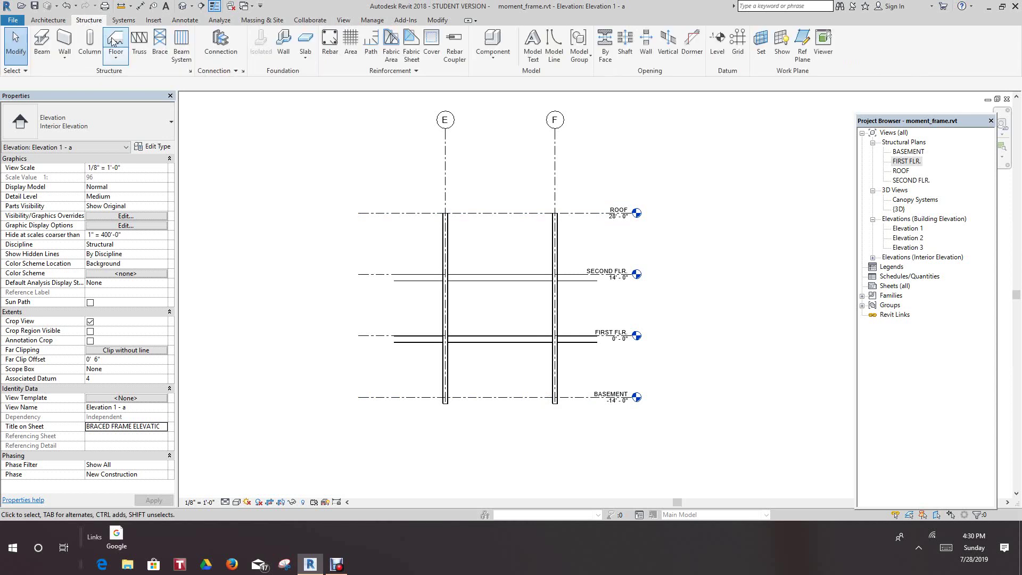
left_click(159, 47)
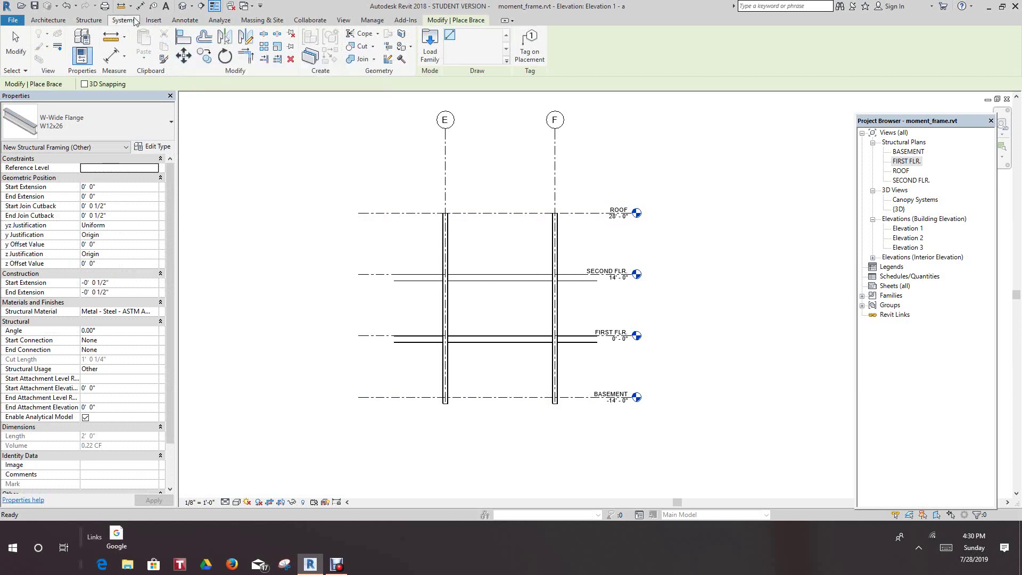
left_click(156, 22)
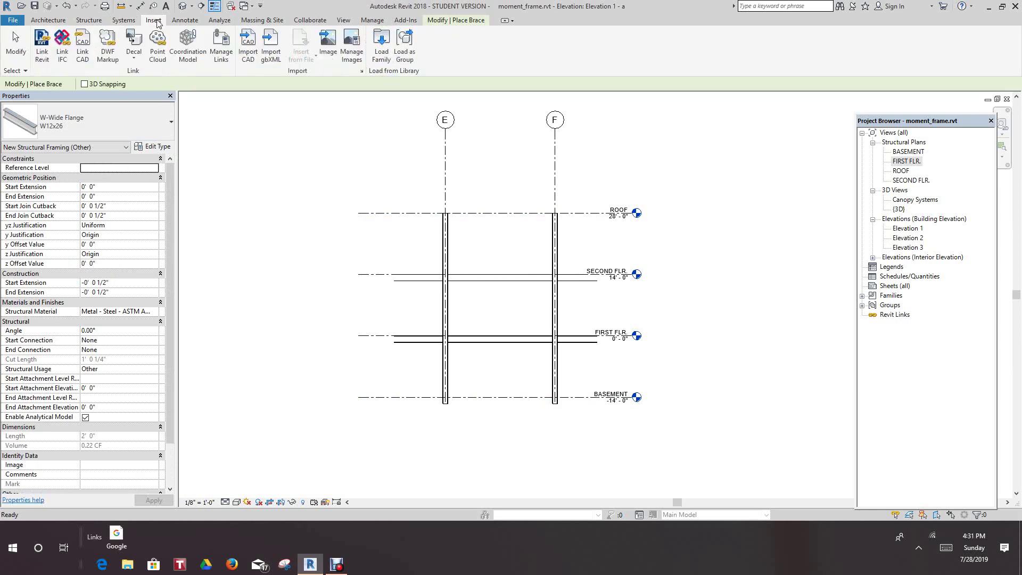
left_click(380, 50)
scroll(202, 144, "down", 6)
scroll(175, 179, "down", 1)
double_click(167, 185)
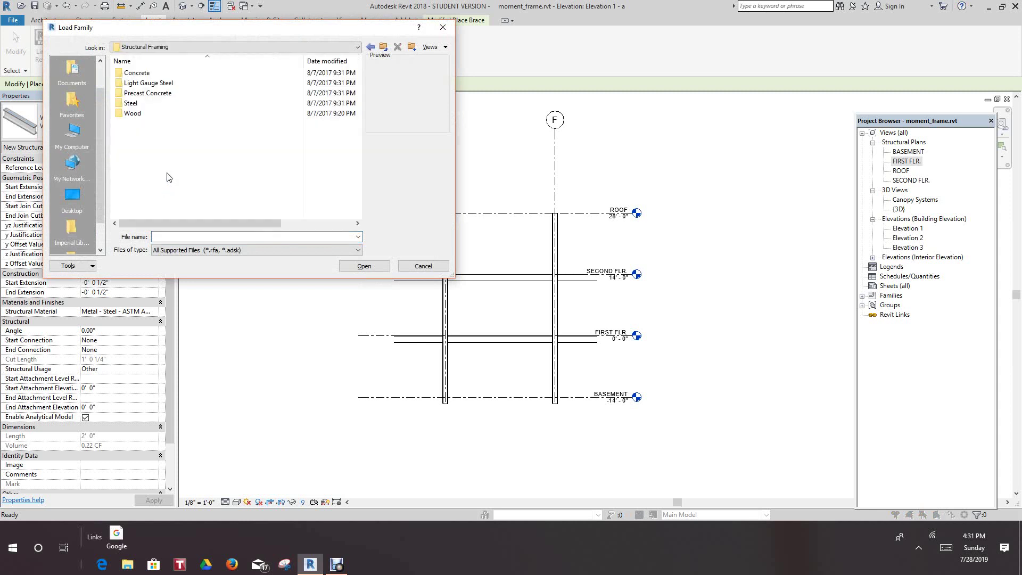
double_click(133, 103)
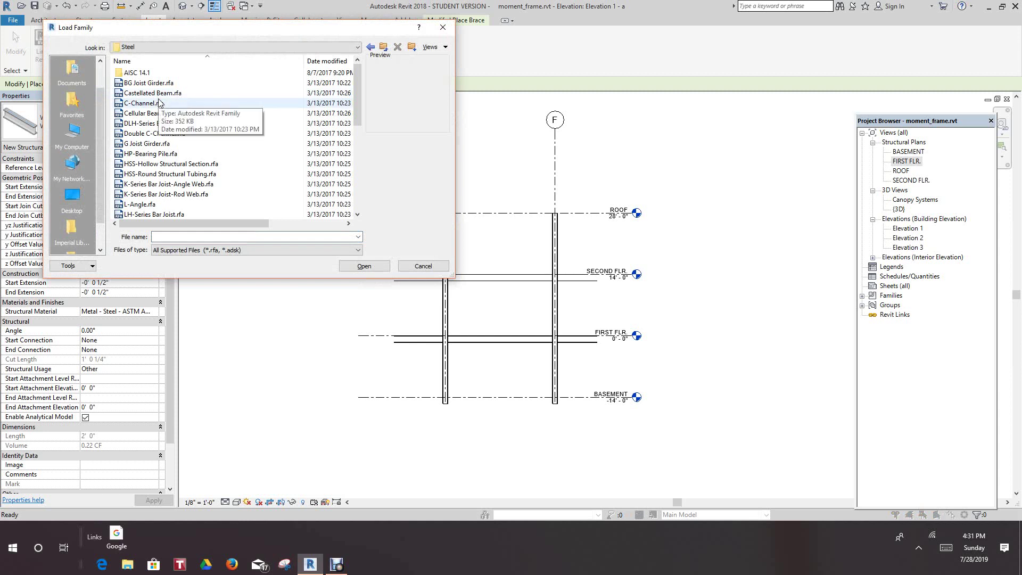
left_click(159, 164)
double_click(161, 163)
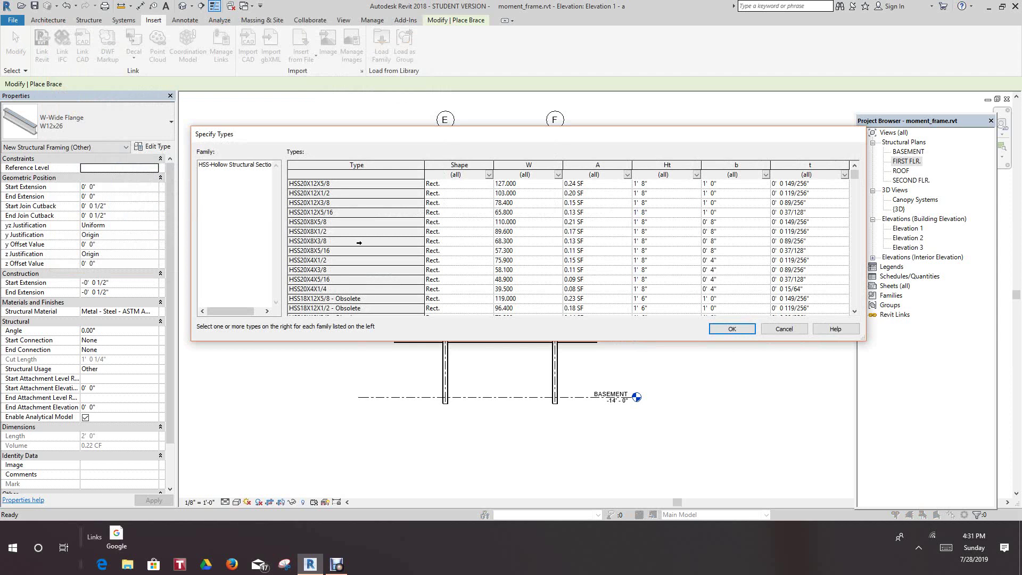
Load the HSS6X3X1/4 type of the HSS-Hollow Structural Section family for the brace
scroll(359, 242, "down", 10)
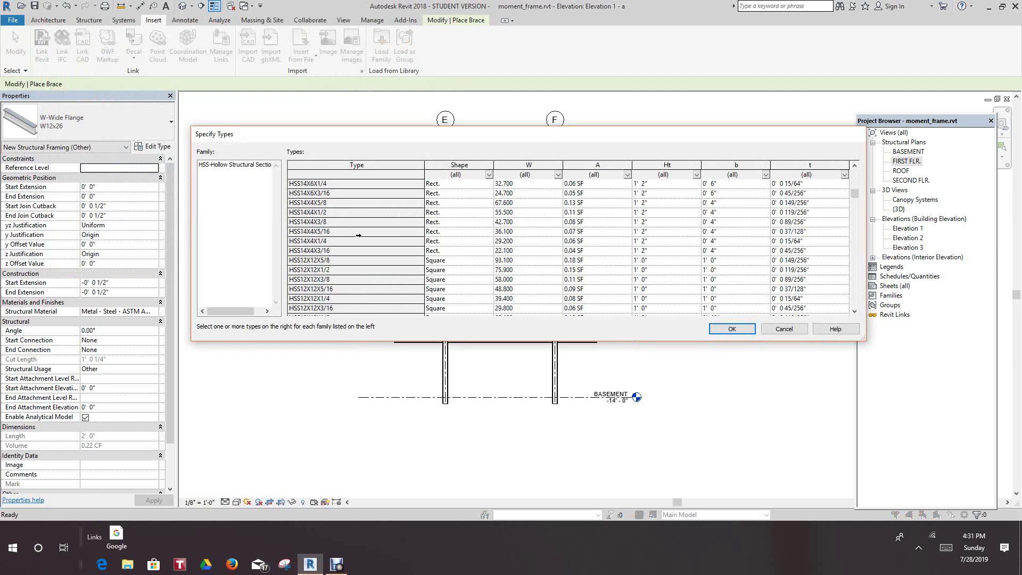
scroll(358, 235, "down", 10)
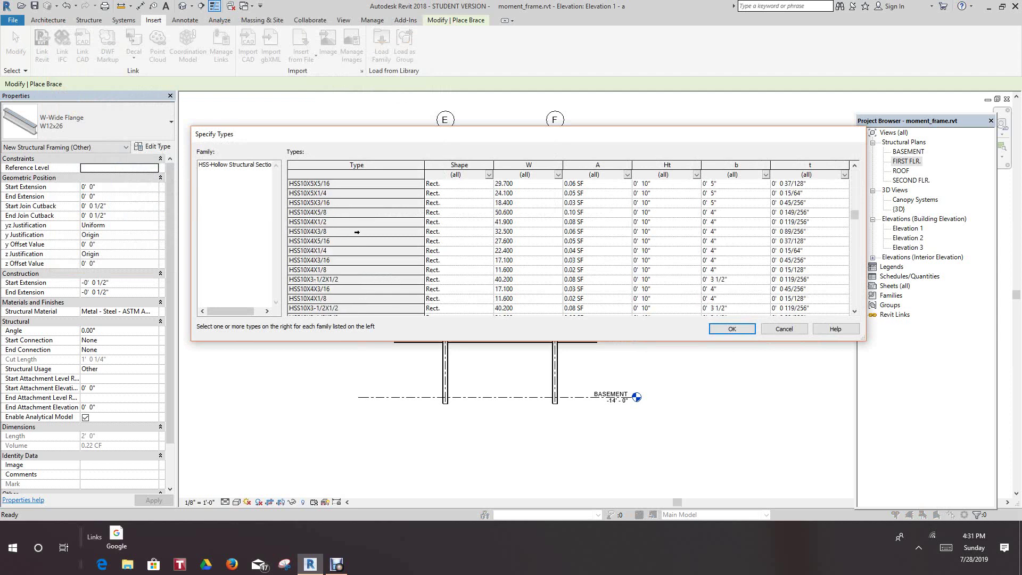
scroll(356, 232, "down", 10)
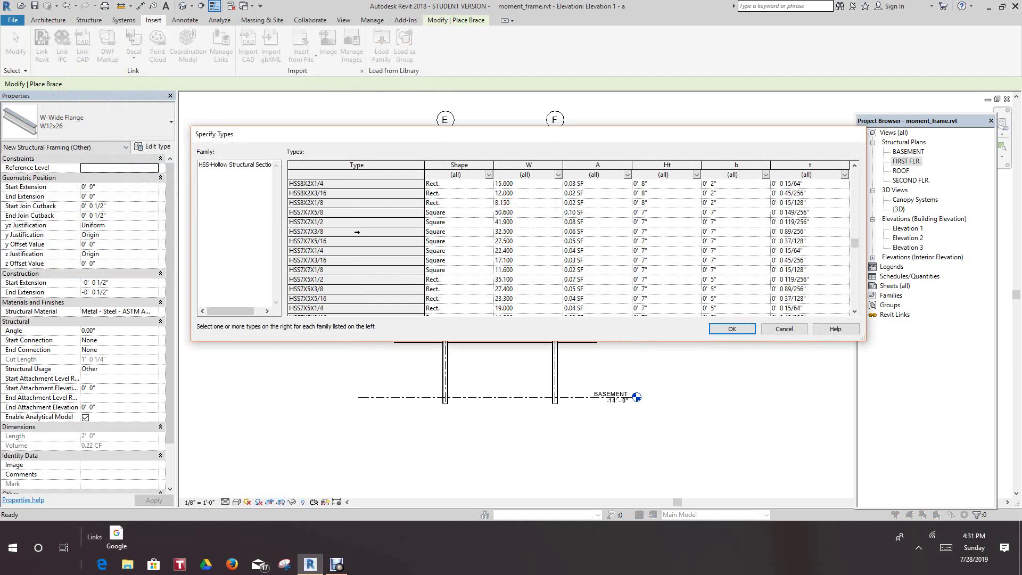
scroll(357, 232, "down", 10)
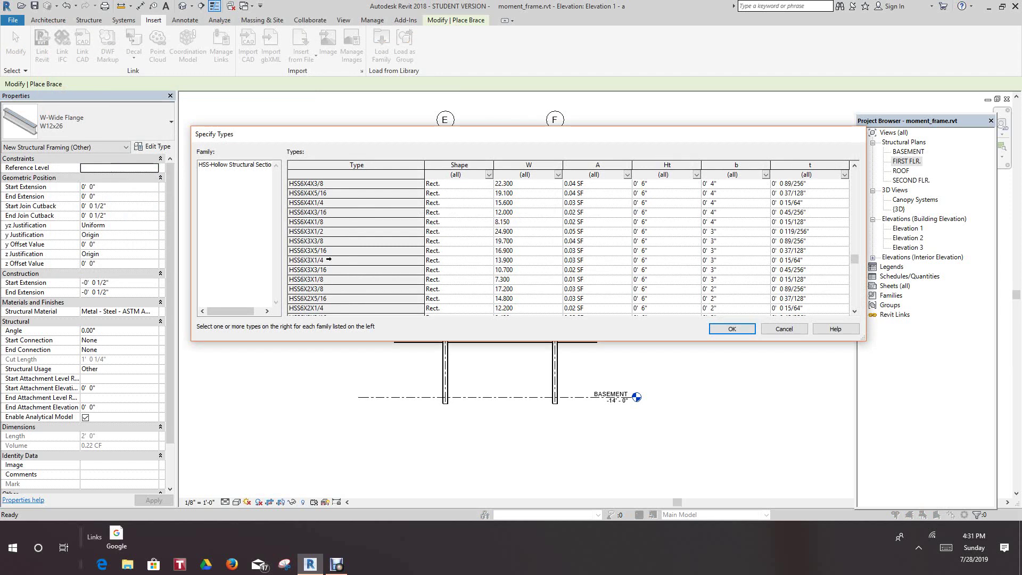
left_click(328, 260)
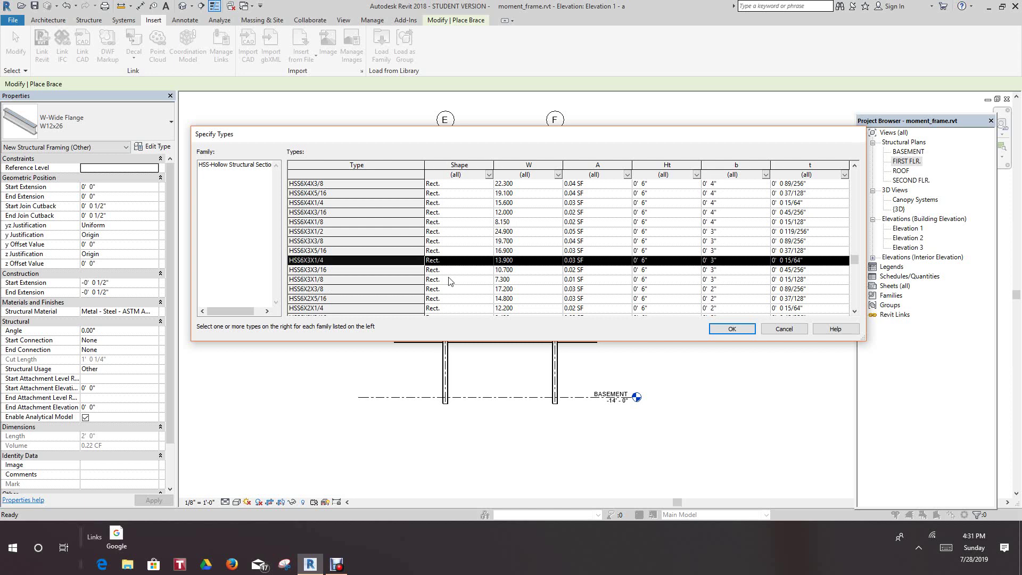
left_click(731, 329)
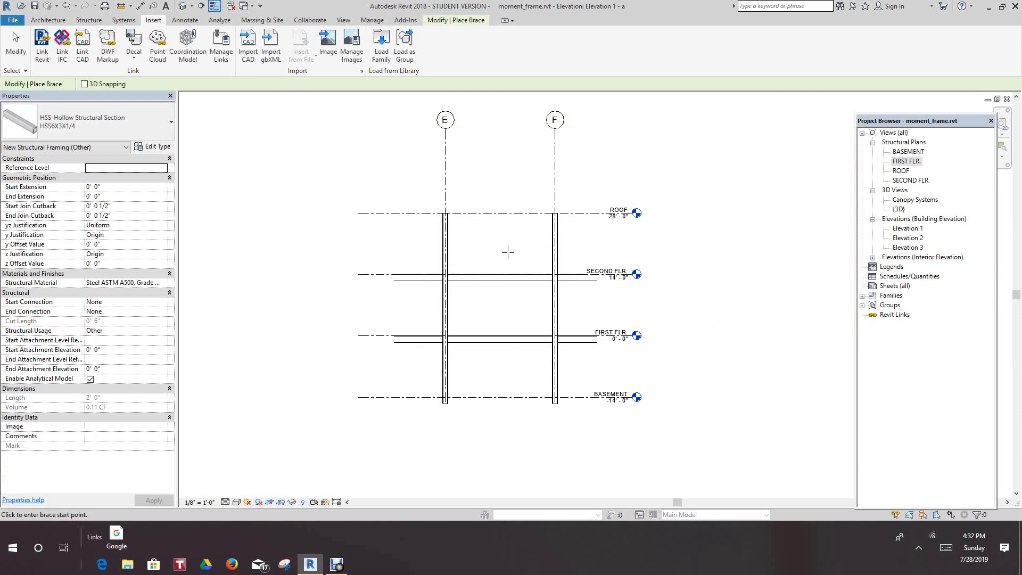
Try to place an HSS6X3X1/4 brace from the first-floor beam end at grid E to the second-floor beam's midpoint, and undo it
scroll(448, 338, "up", 3)
scroll(446, 347, "up", 1)
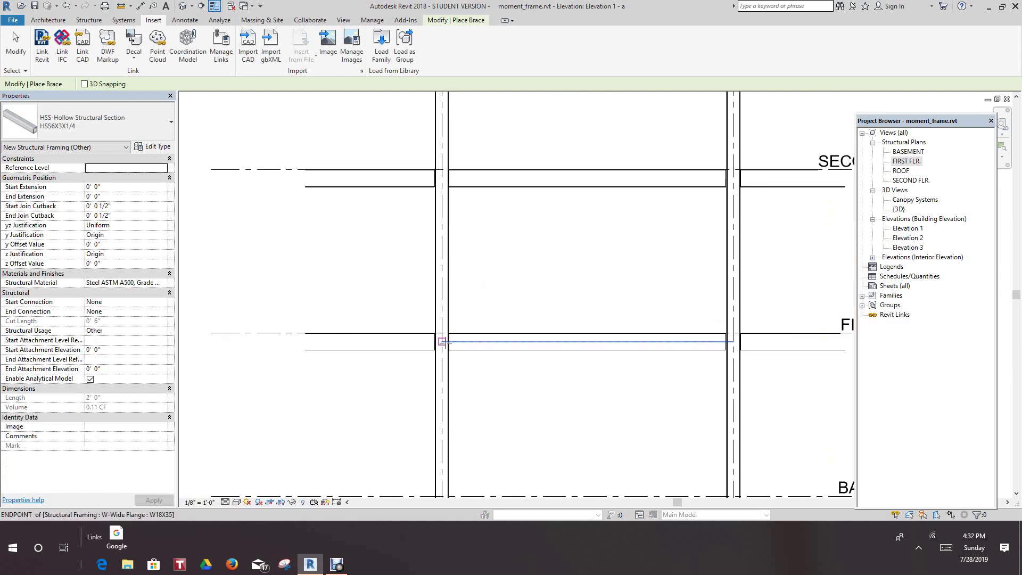
left_click(443, 341)
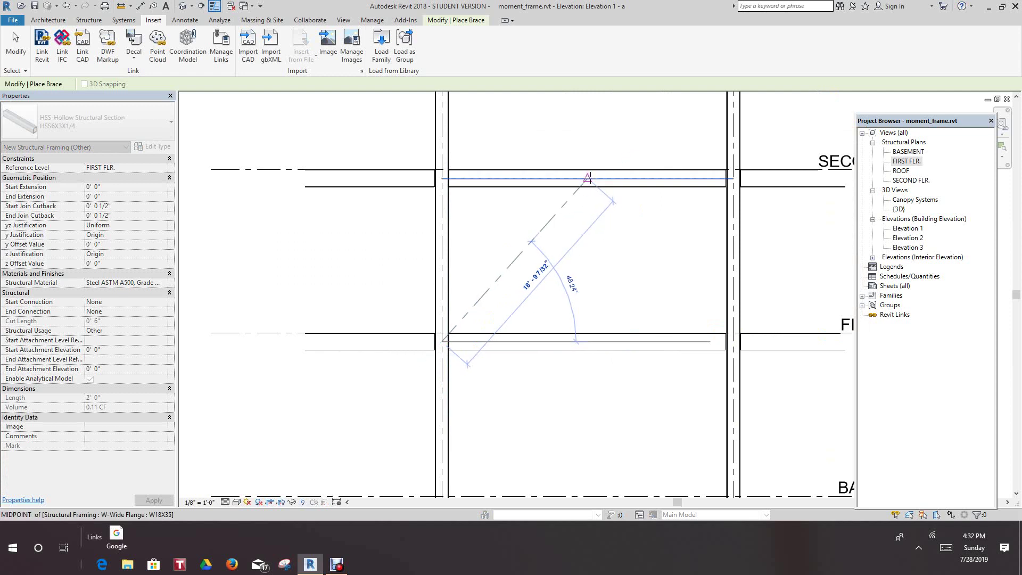
left_click(587, 178)
scroll(620, 279, "down", 1)
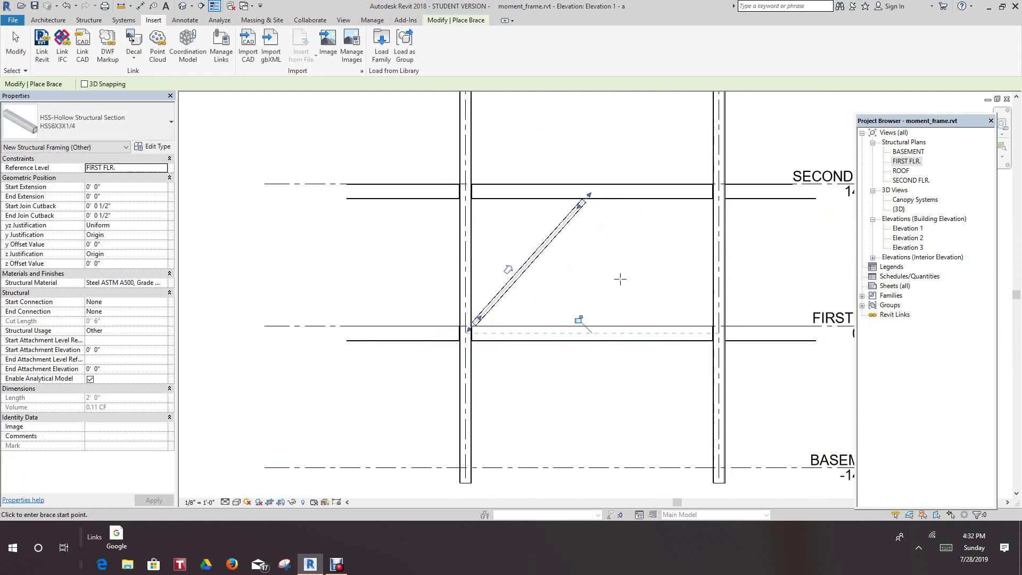
scroll(620, 279, "down", 2)
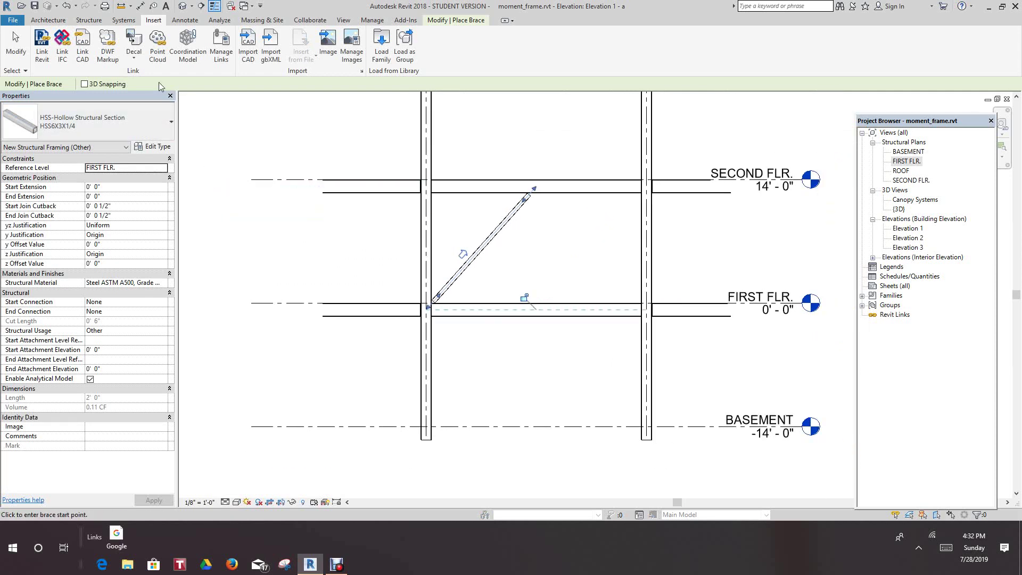
left_click(183, 22)
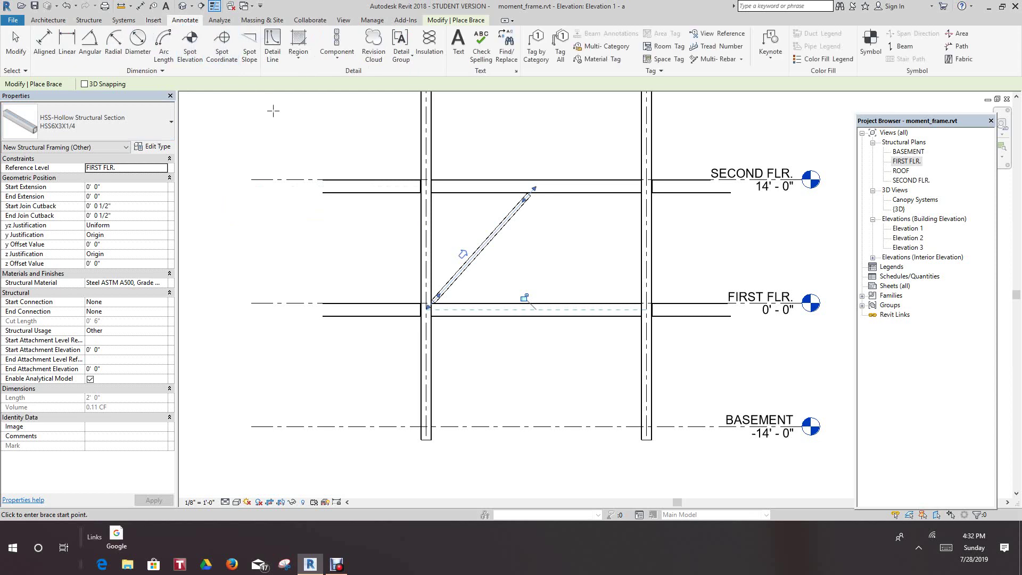
left_click(67, 6)
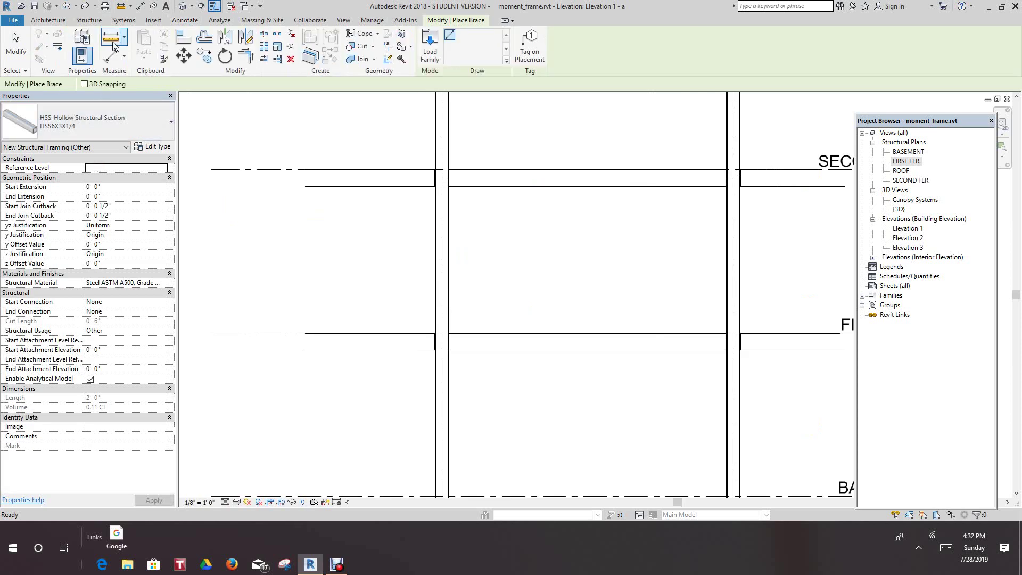
Turn on Tag on Placement for the structural brace
left_click(89, 20)
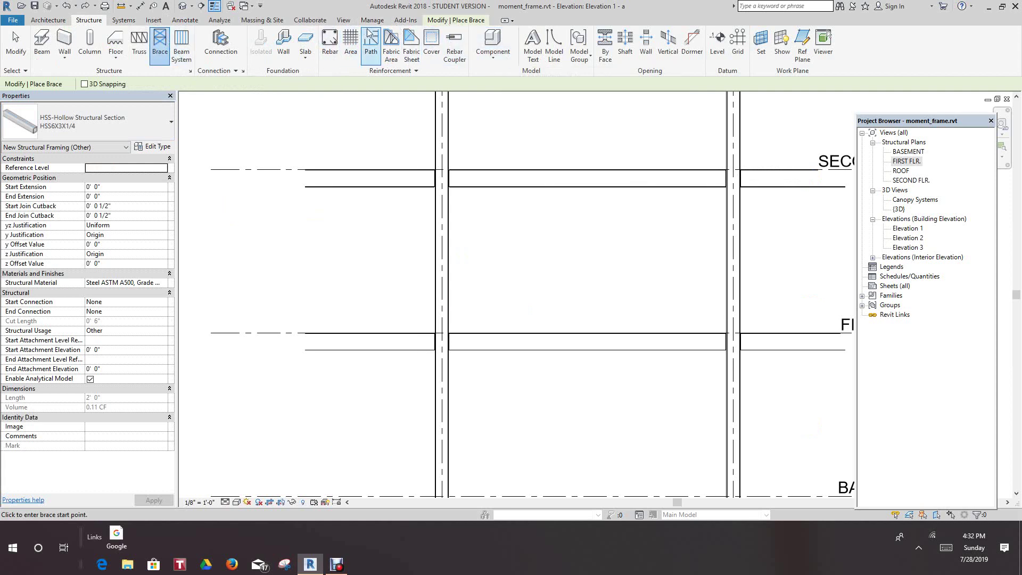
left_click(186, 21)
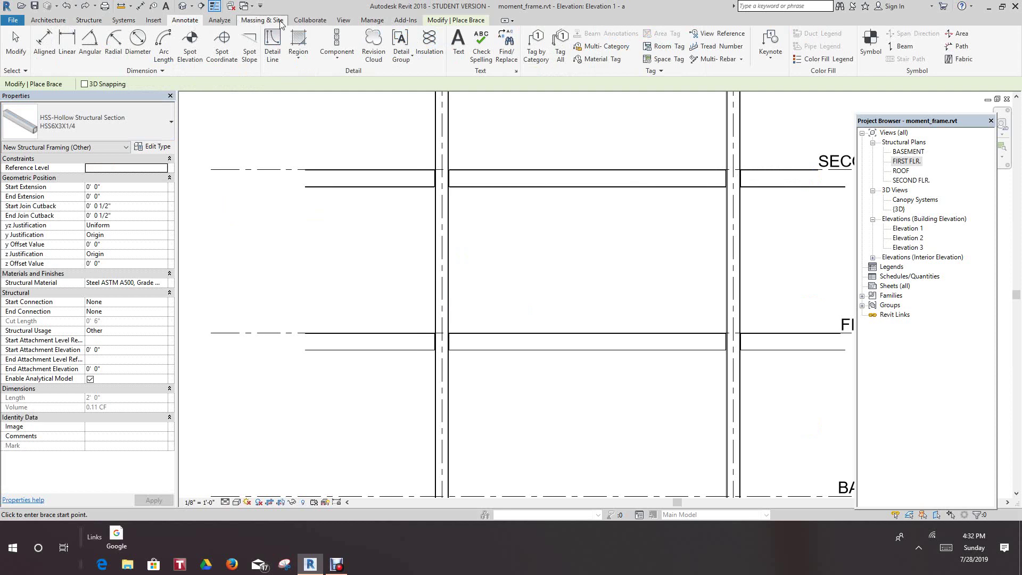
left_click(436, 22)
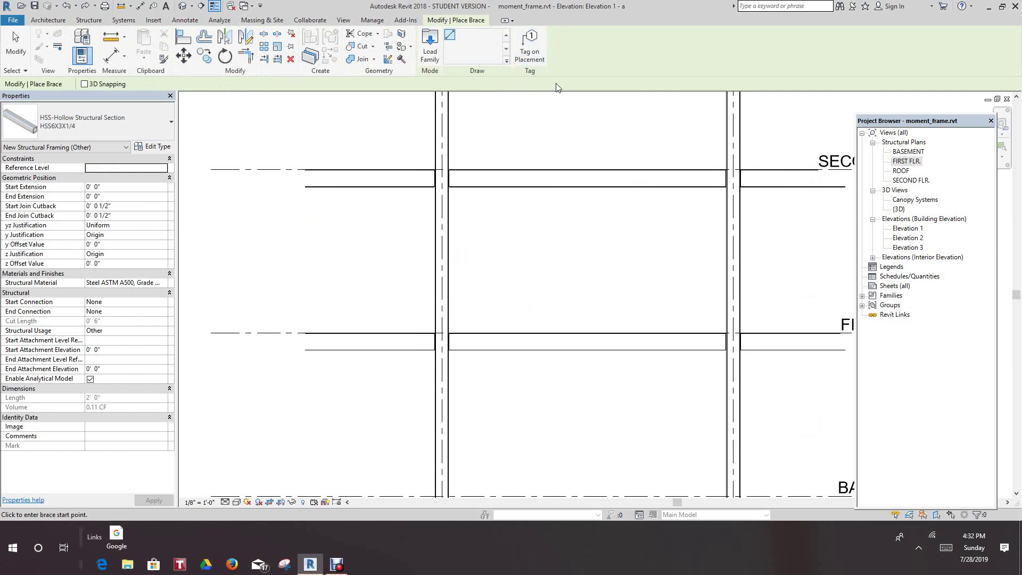
left_click(534, 48)
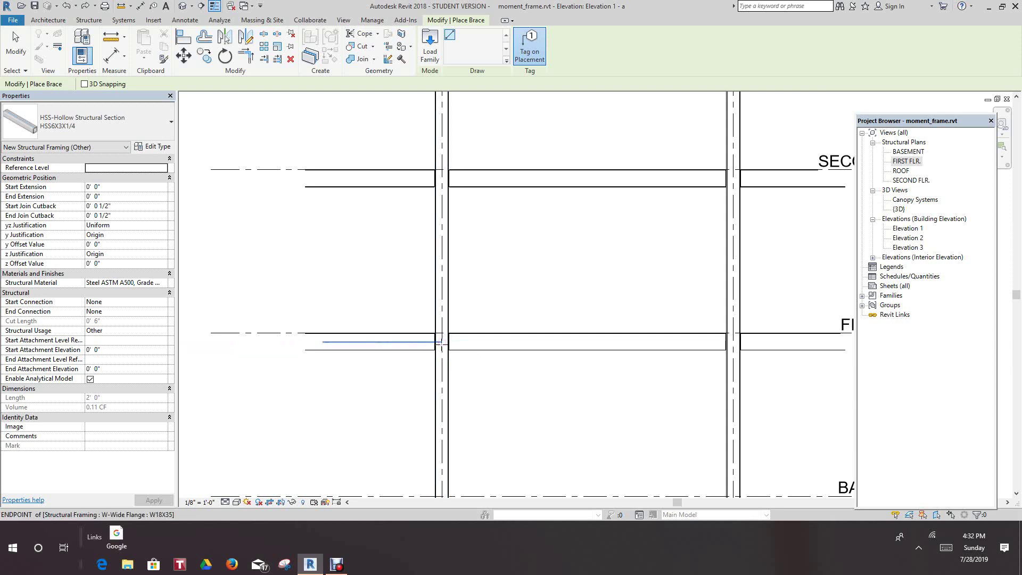
Place a tagged HSS6X3X1/4 brace from the first-floor beam end at grid E to the midpoint of the second-floor beam
scroll(441, 343, "down", 4)
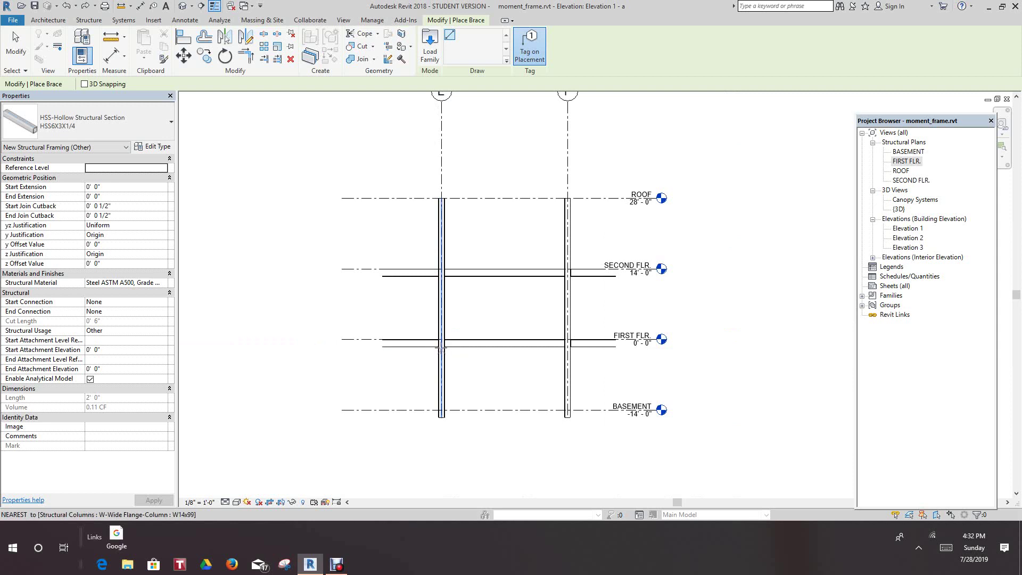
left_click(441, 343)
scroll(442, 344, "up", 5)
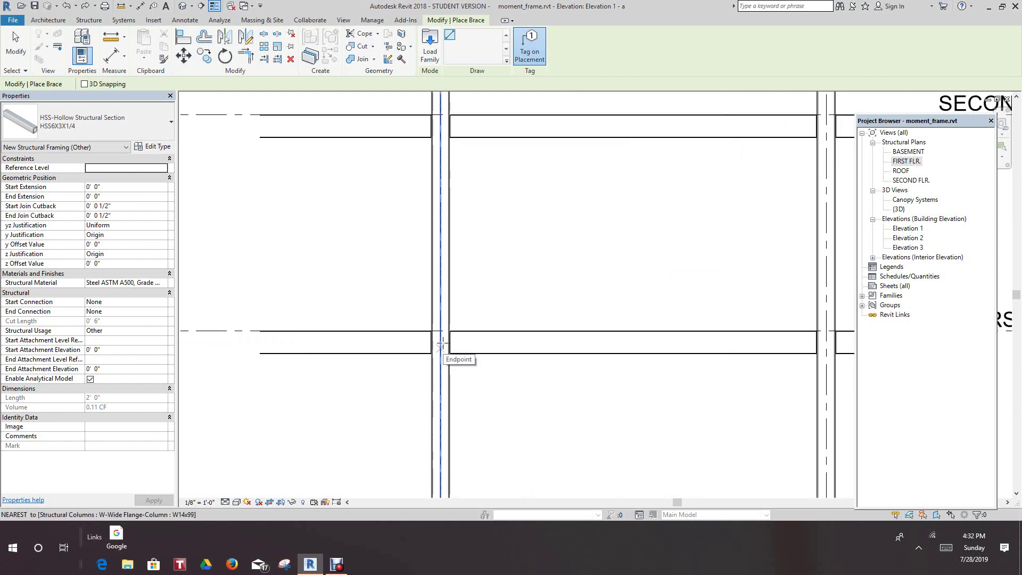
left_click(633, 125)
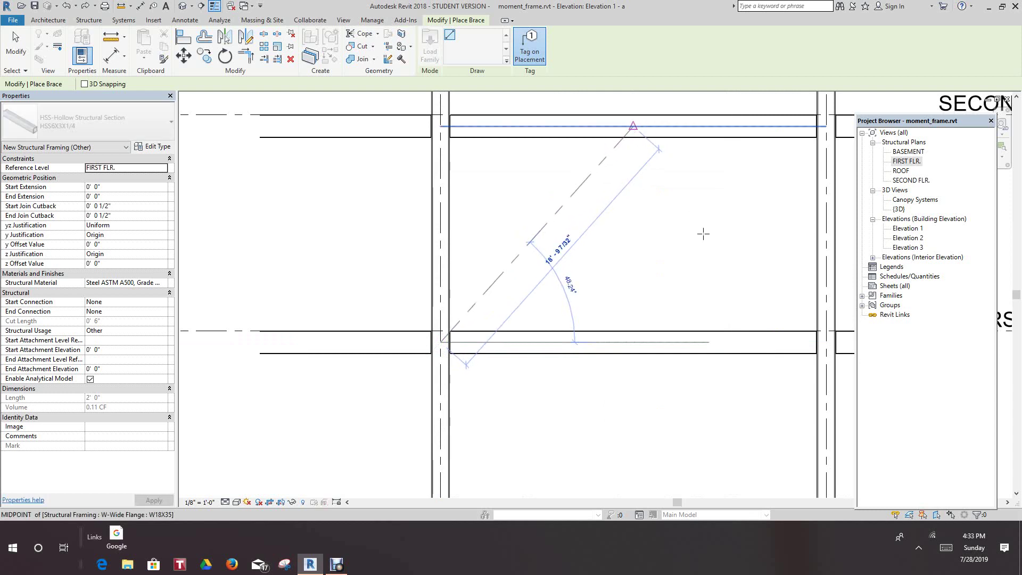
scroll(700, 249, "down", 2)
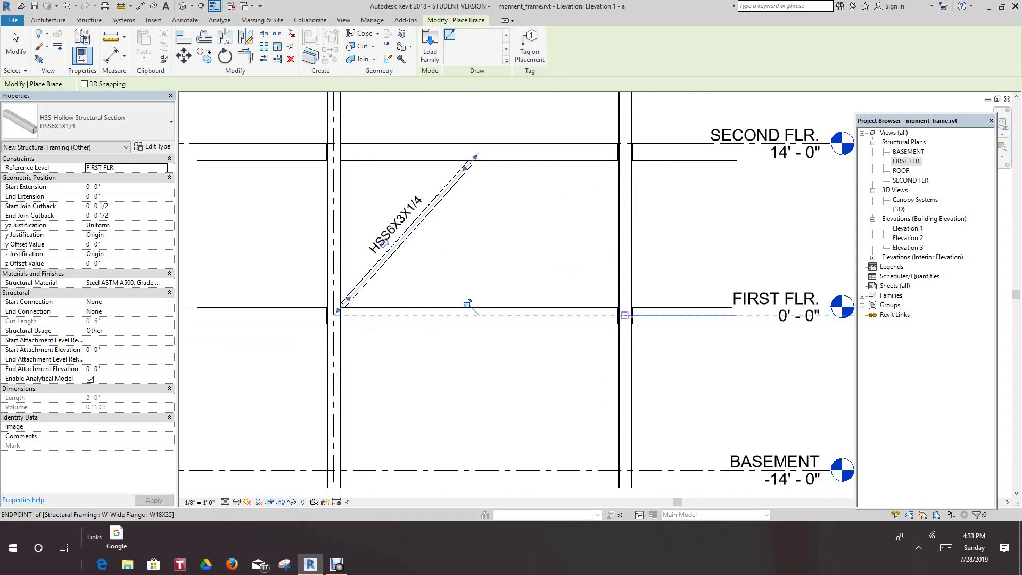
Place an untagged HSS6X3X1/4 brace from the first-floor beam end at grid F to the second-floor beam near its midpoint, and end brace placement
left_click(625, 315)
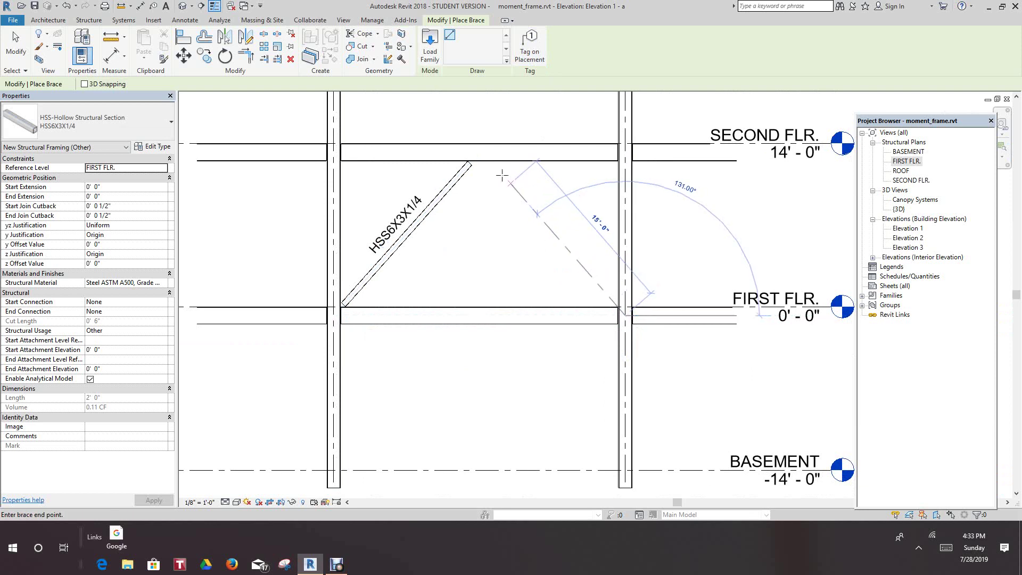
left_click(481, 153)
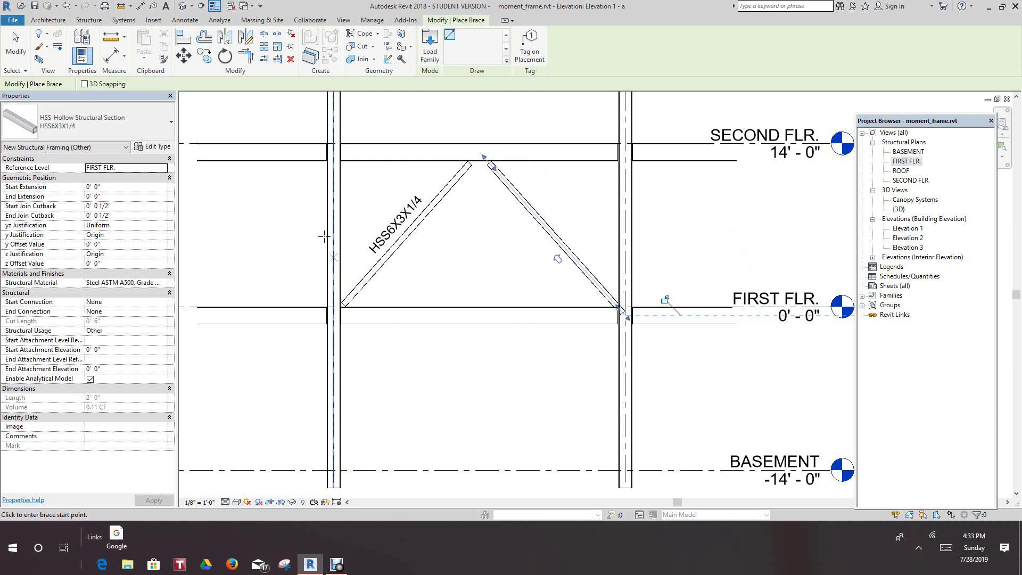
left_click(16, 36)
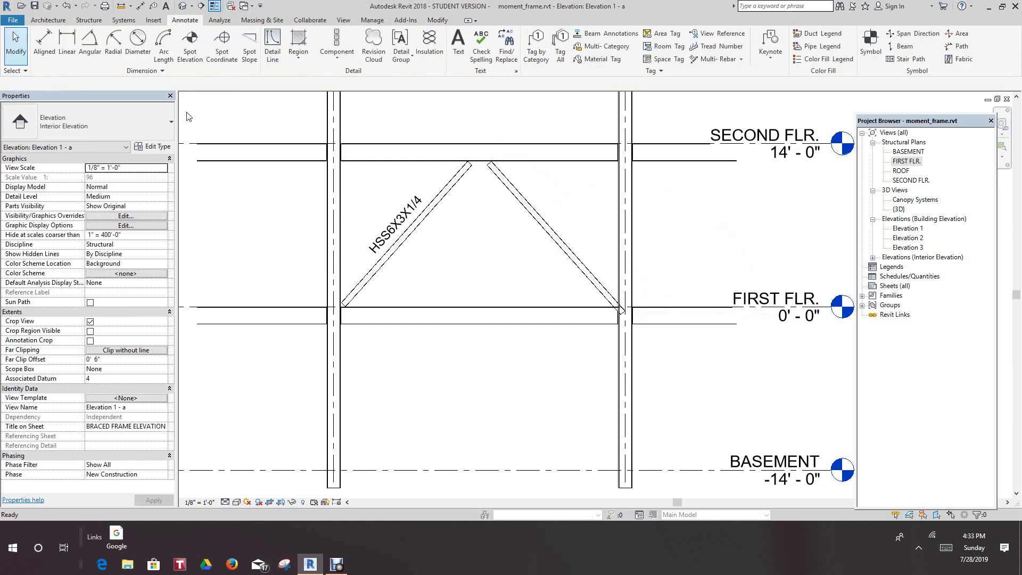
Select the tagged brace, widen its properties list, and examine the structural start and end attachment settings
left_click(399, 251)
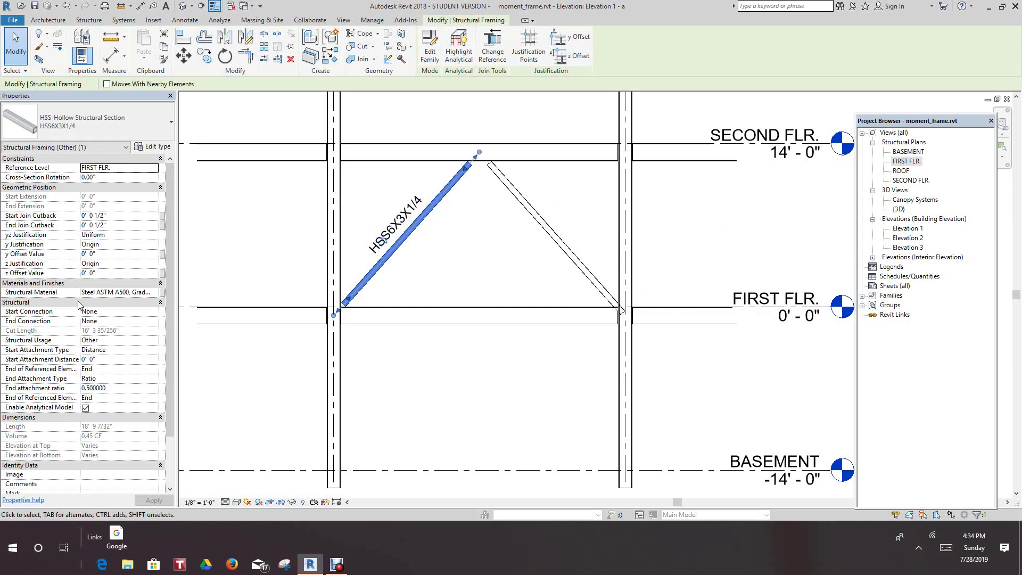
left_click_drag(176, 323, 252, 314)
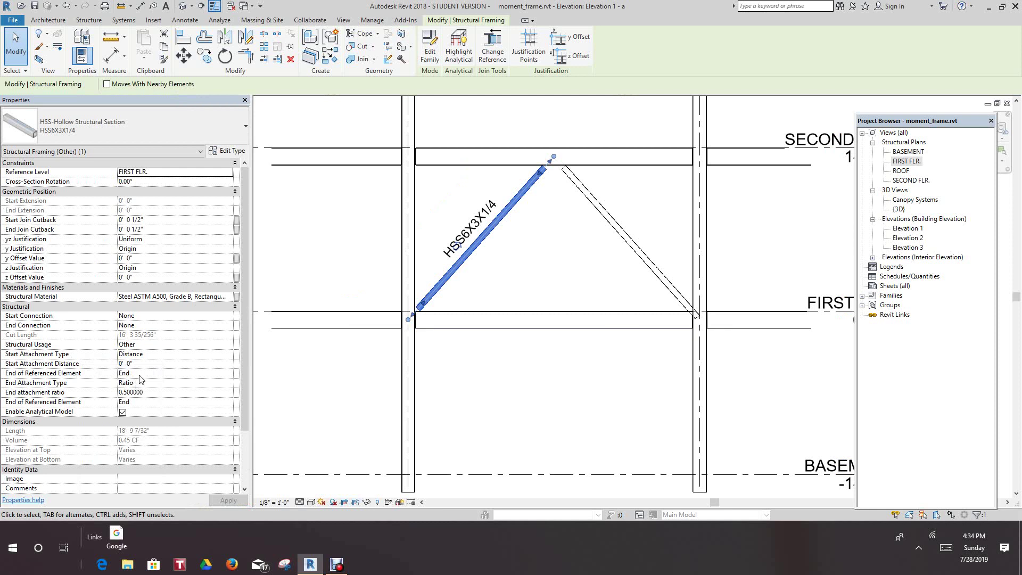
scroll(163, 377, "down", 3)
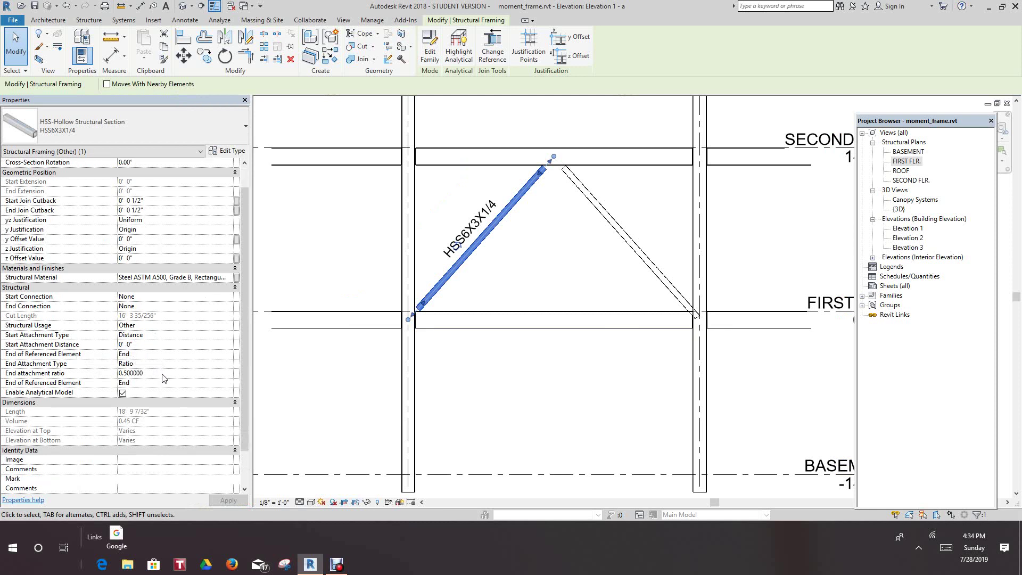
scroll(163, 378, "up", 3)
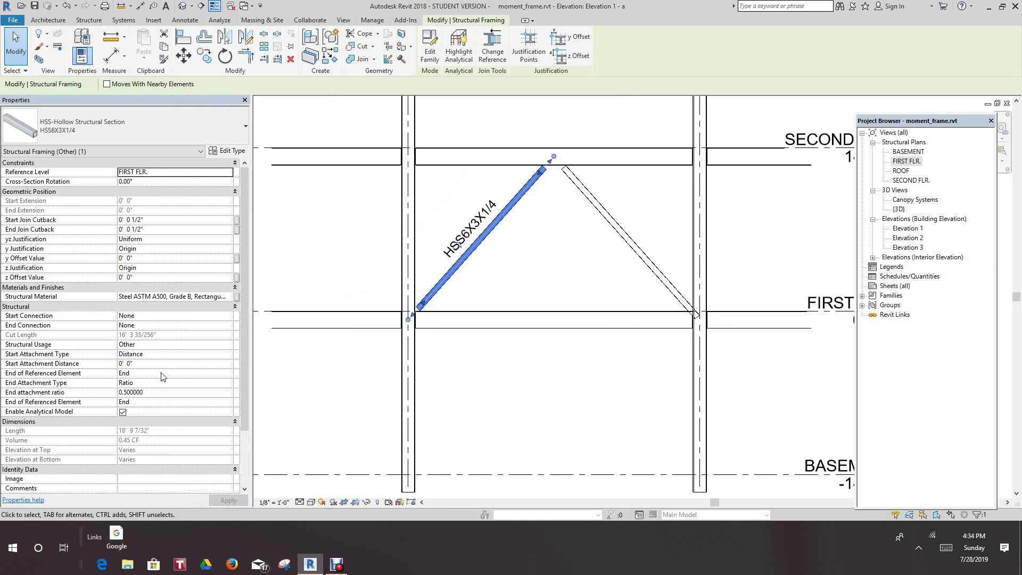
scroll(164, 376, "down", 3)
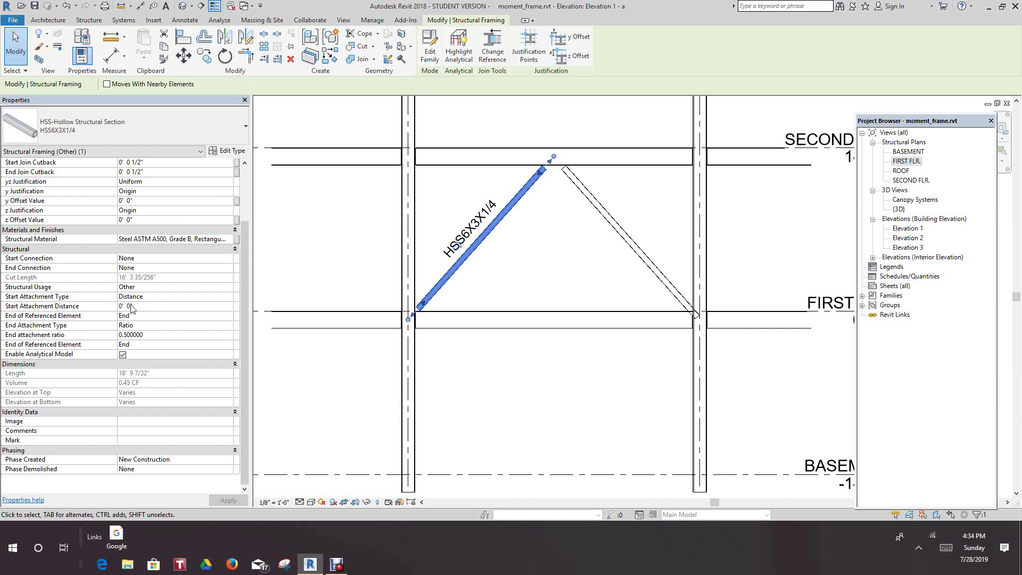
scroll(132, 309, "up", 2)
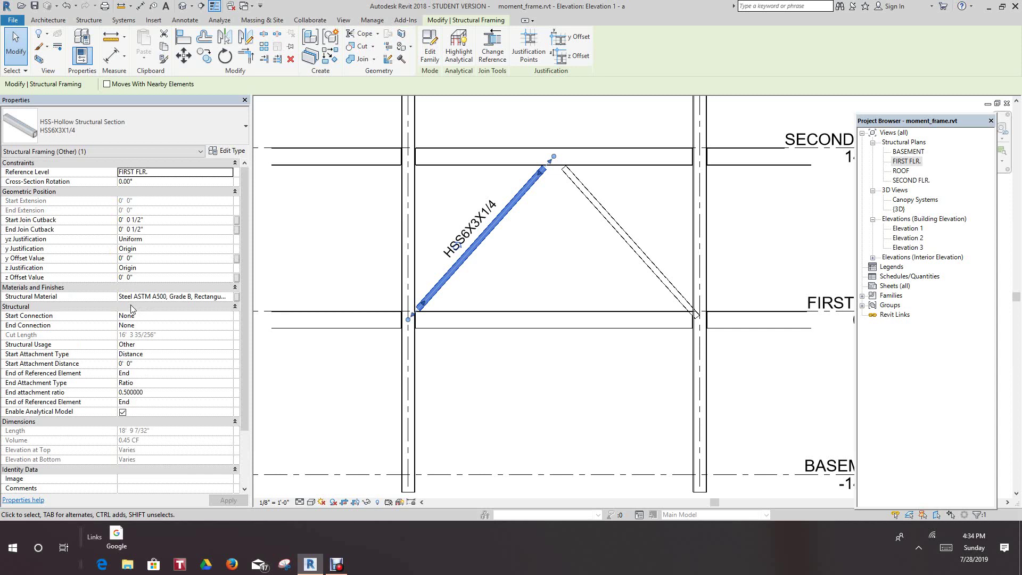
scroll(140, 335, "down", 2)
left_click(317, 369)
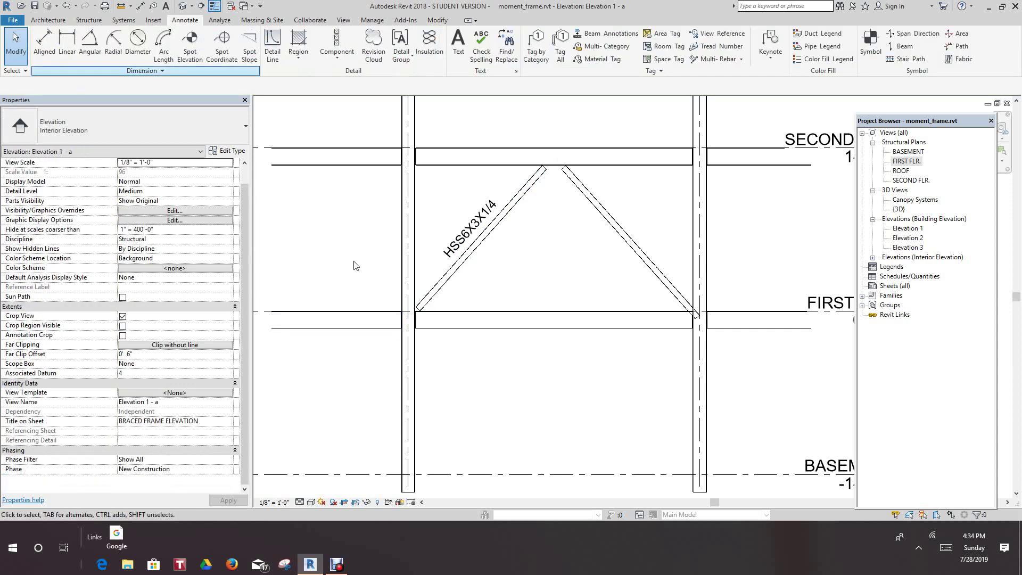
left_click(459, 272)
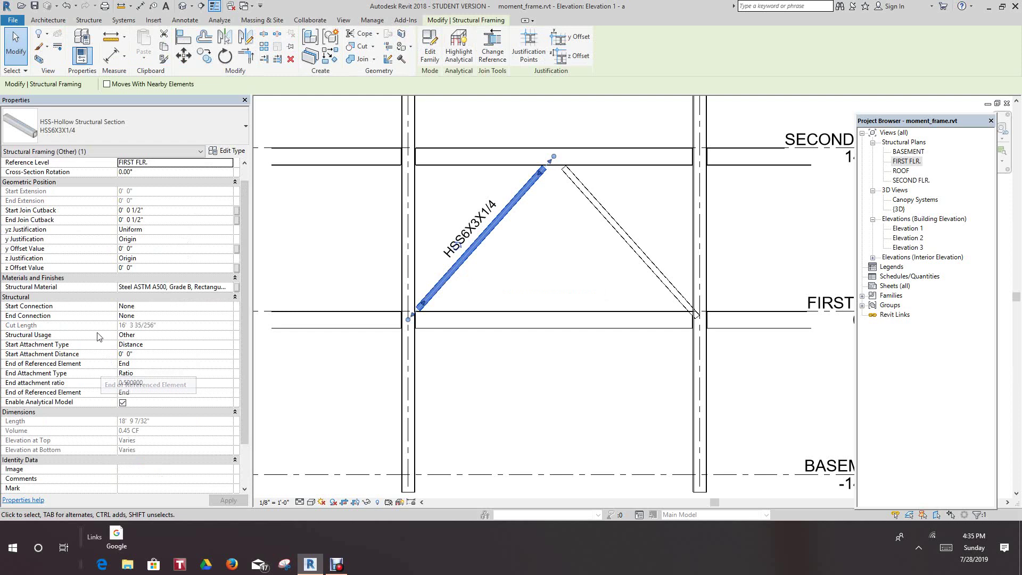
left_click(235, 278)
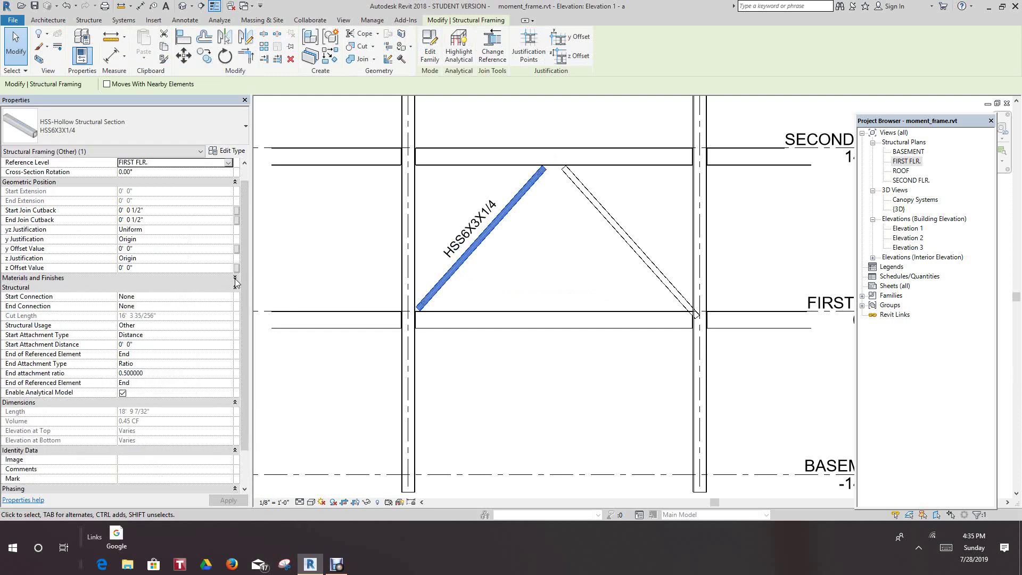
left_click(235, 278)
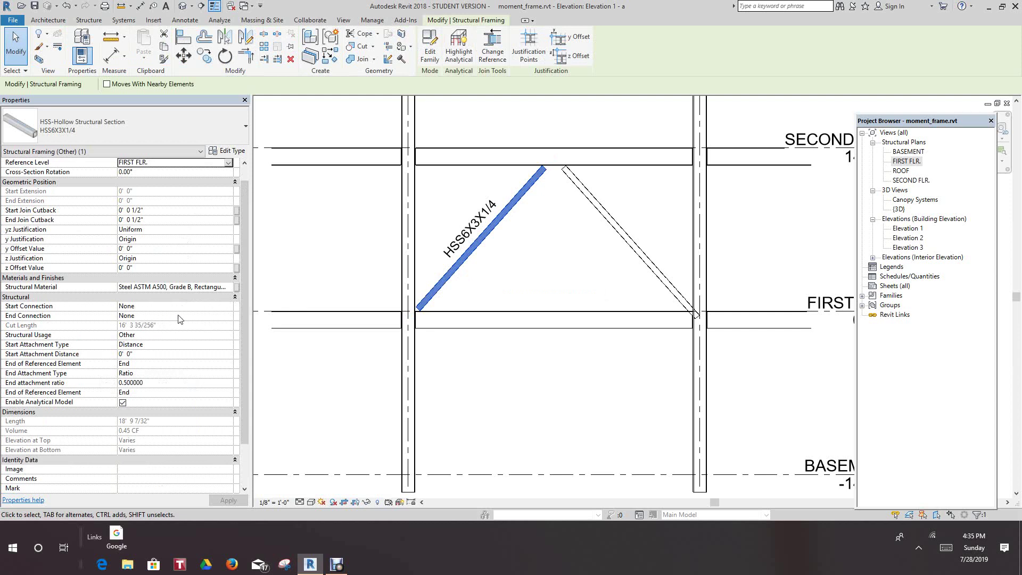
scroll(187, 338, "down", 2)
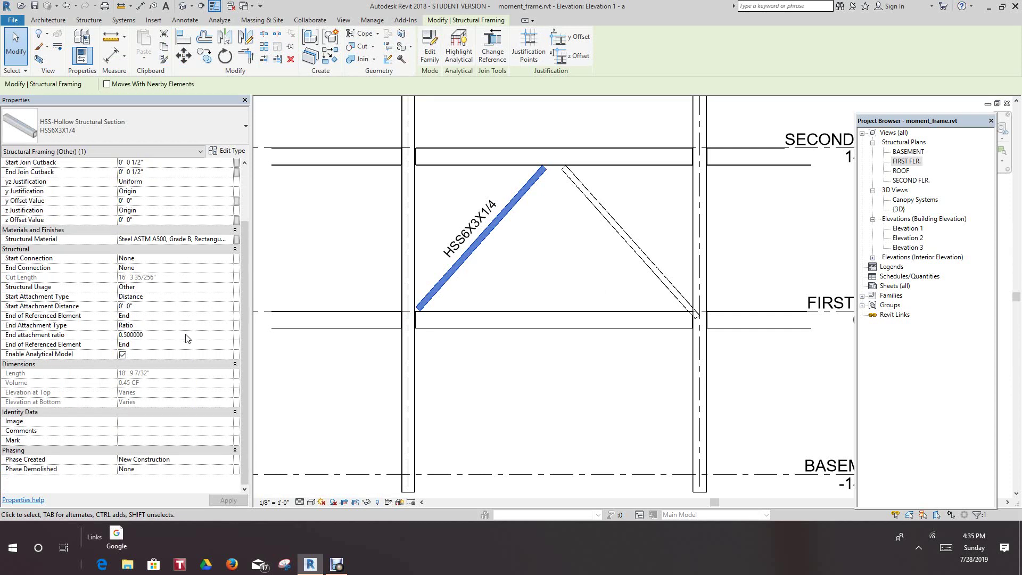
scroll(187, 338, "up", 3)
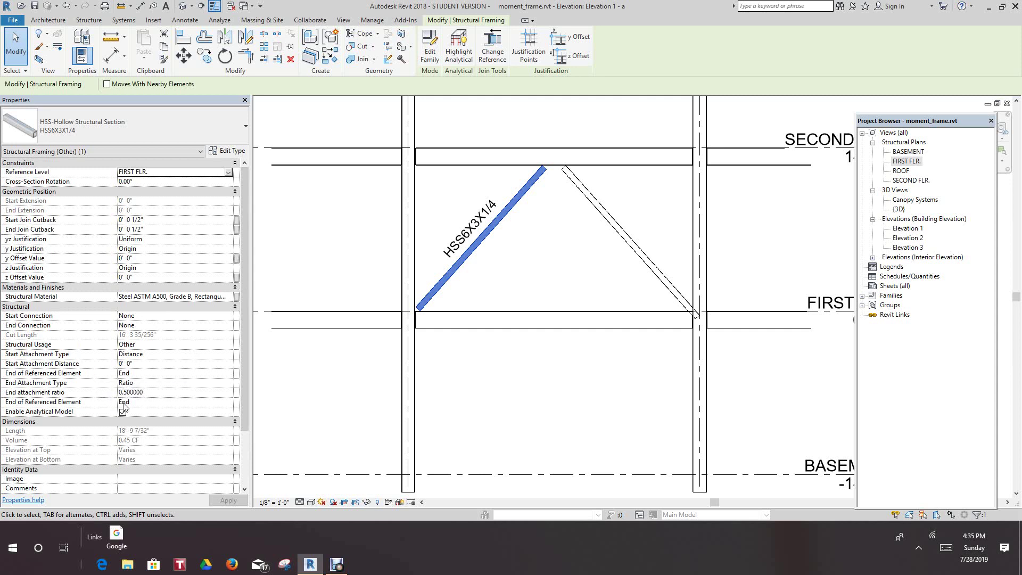
Examine the remaining properties of the tagged brace, and clear the selection
scroll(164, 409, "down", 2)
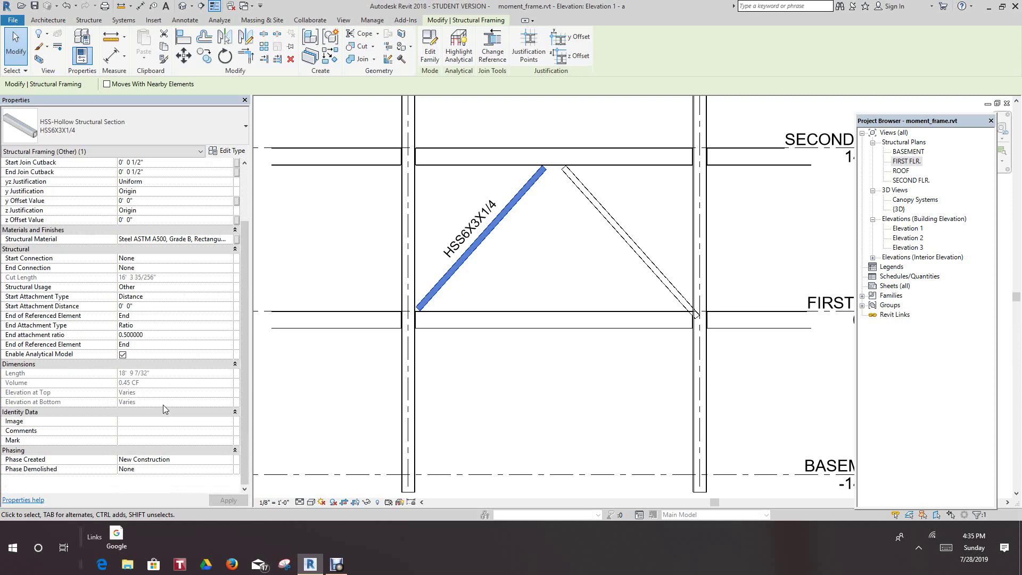
scroll(164, 409, "up", 2)
left_click(330, 358)
scroll(457, 388, "down", 3)
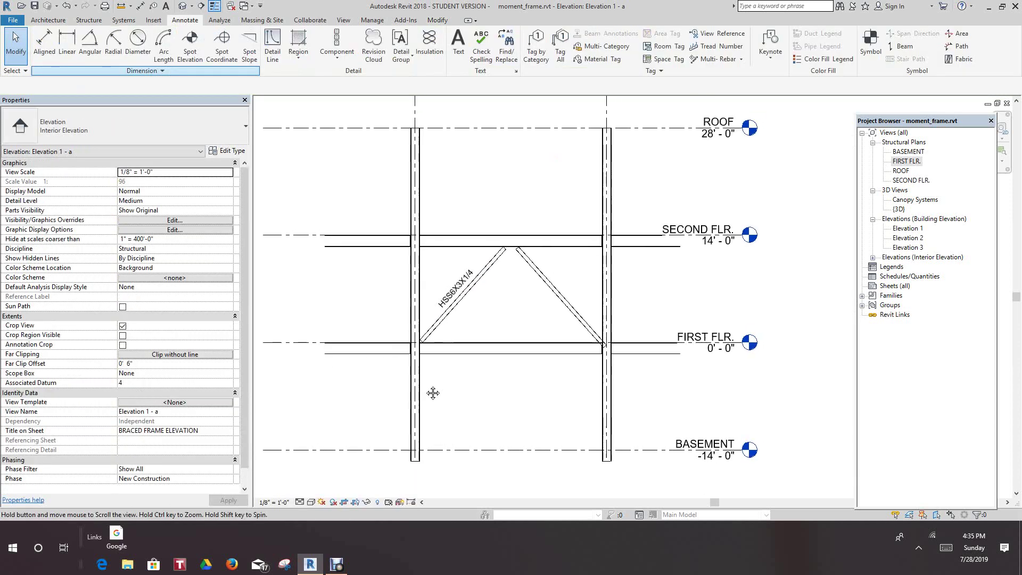
scroll(423, 378, "up", 1)
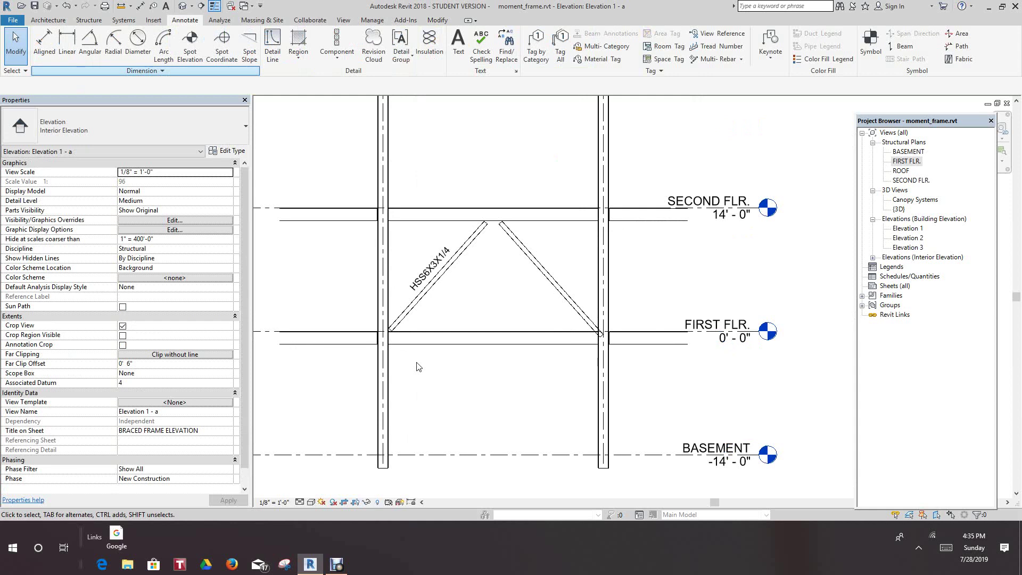
Try to set the tagged brace's start attachment distance to -1' 6"
left_click(445, 283)
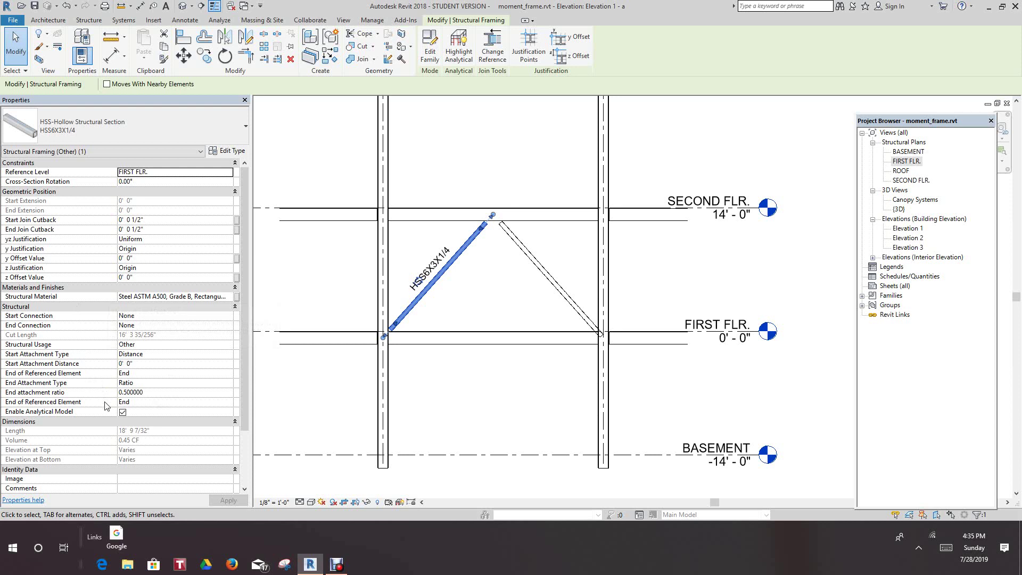
left_click(138, 364)
left_click_drag(139, 363, 115, 363)
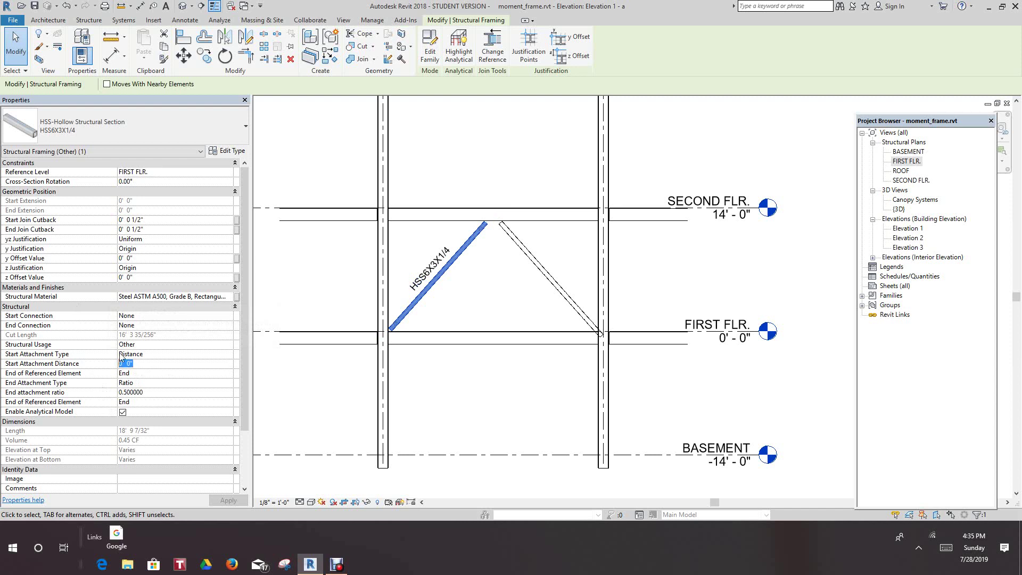
type("-1 6")
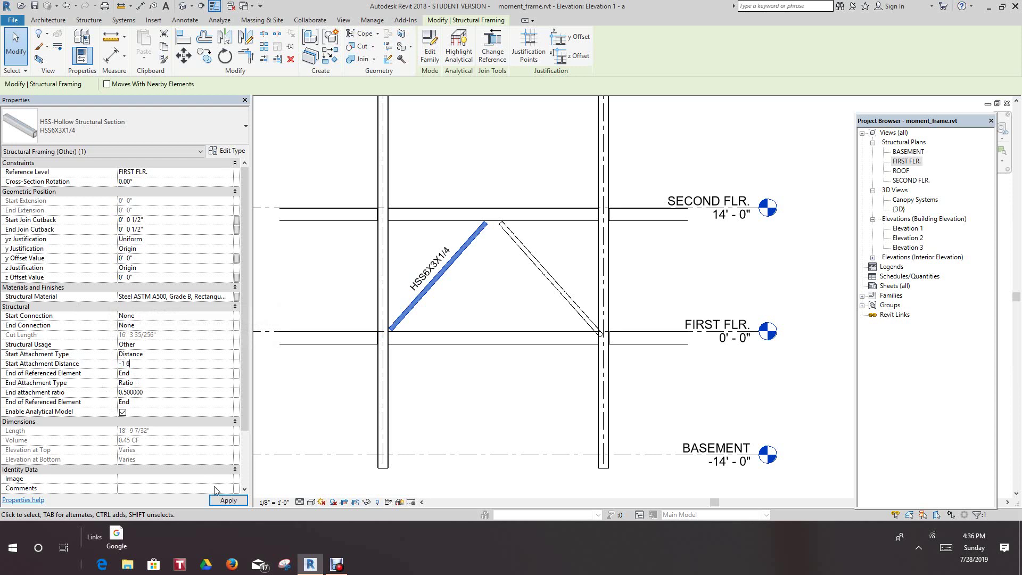
left_click(227, 501)
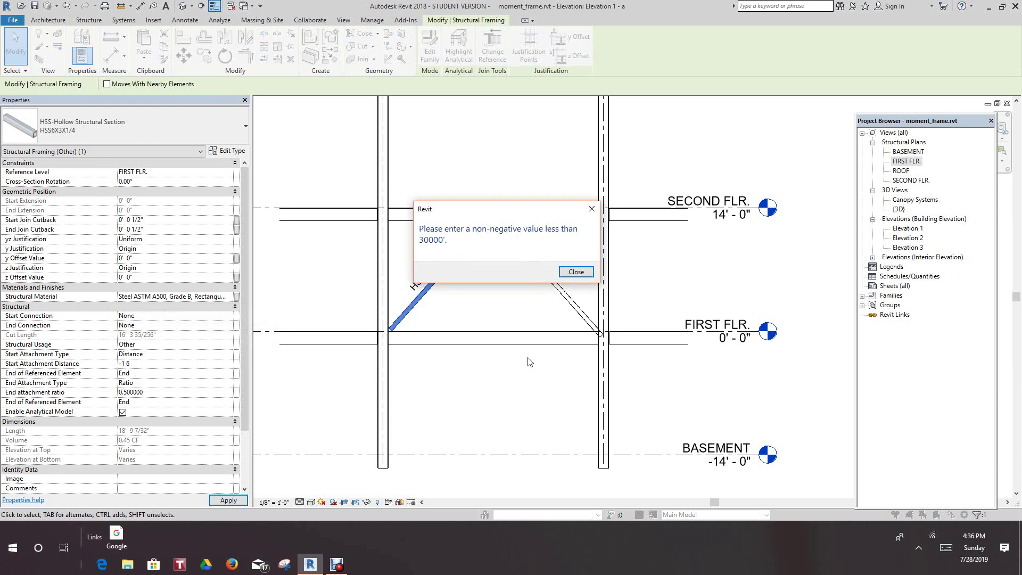
left_click(580, 274)
left_click(575, 272)
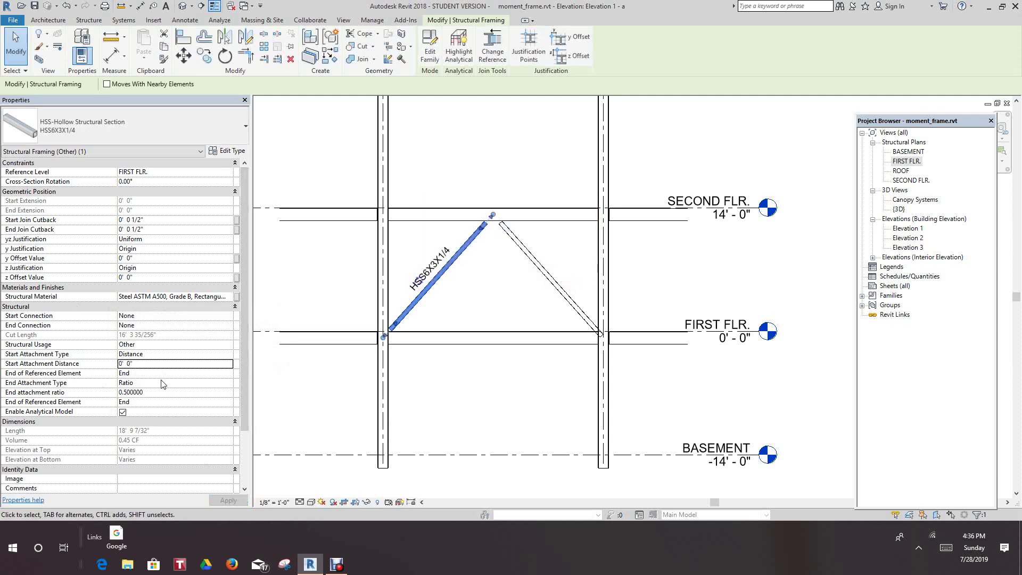
Review the tagged brace's structural, identity and phasing properties, deselect it, and look over the braced frame elevation
scroll(164, 376, "down", 3)
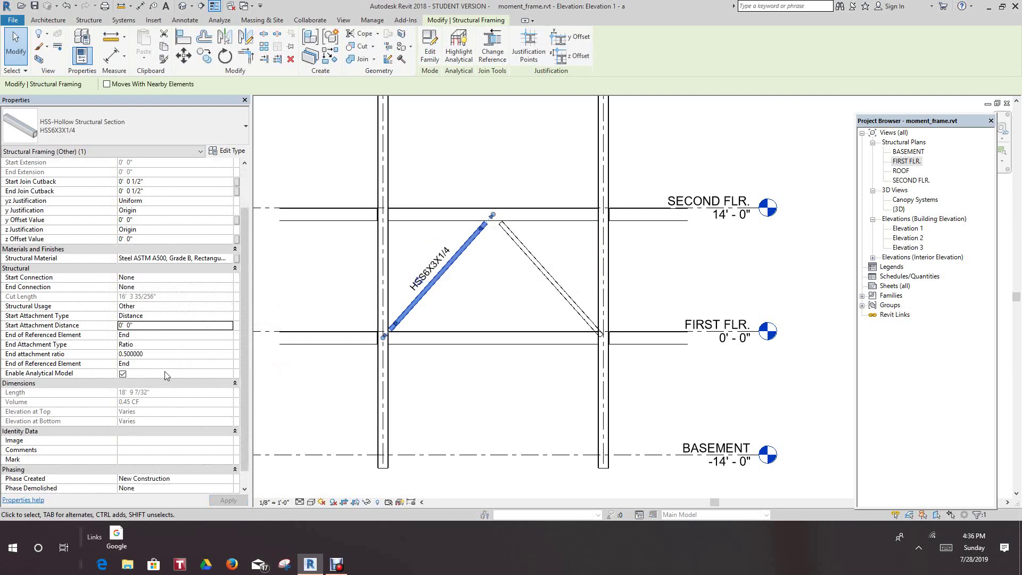
scroll(300, 394, "up", 2)
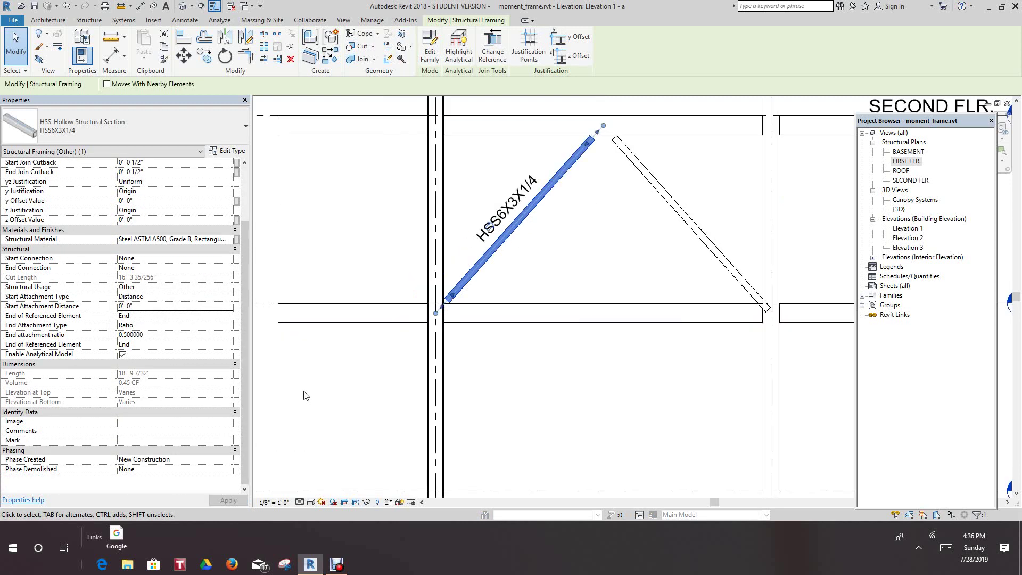
left_click(304, 395)
scroll(326, 399, "down", 2)
middle_click_drag(326, 399, 331, 403)
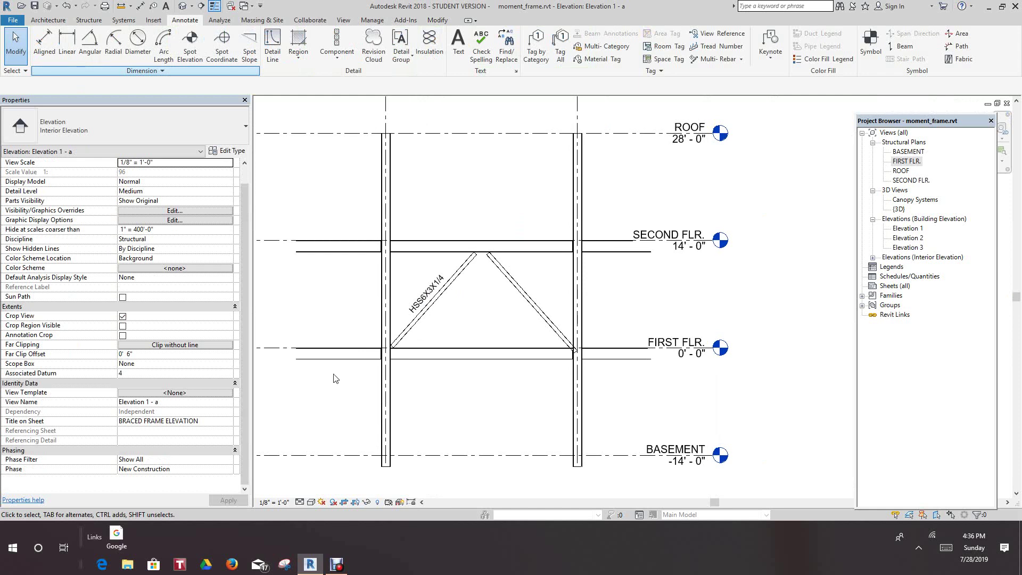
scroll(425, 389, "down", 2)
scroll(447, 363, "up", 4)
scroll(473, 379, "down", 1)
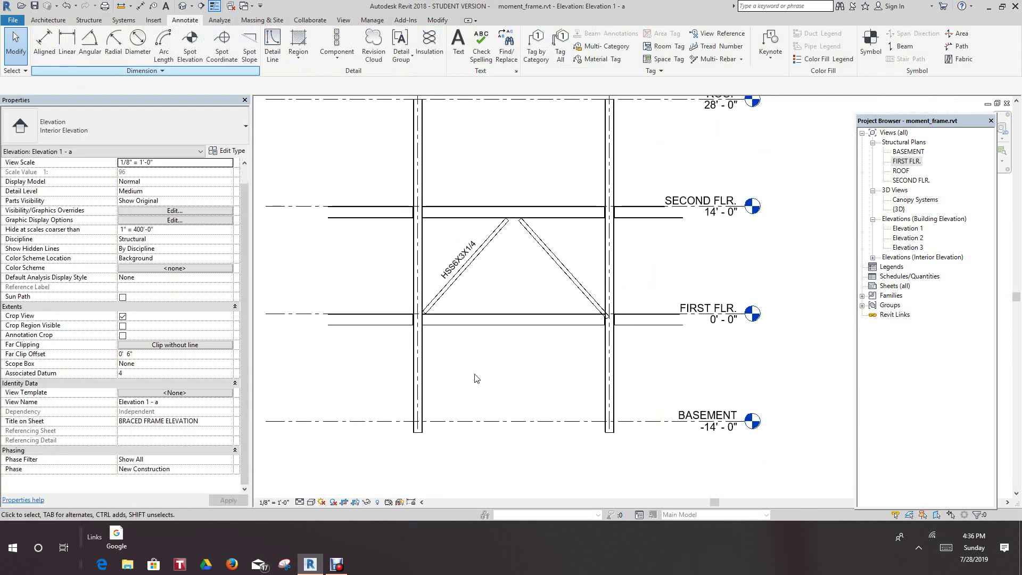
Collapse the Dimensions group in the tagged brace's properties while keeping the Structural group expanded, and deselect the brace
left_click(493, 248)
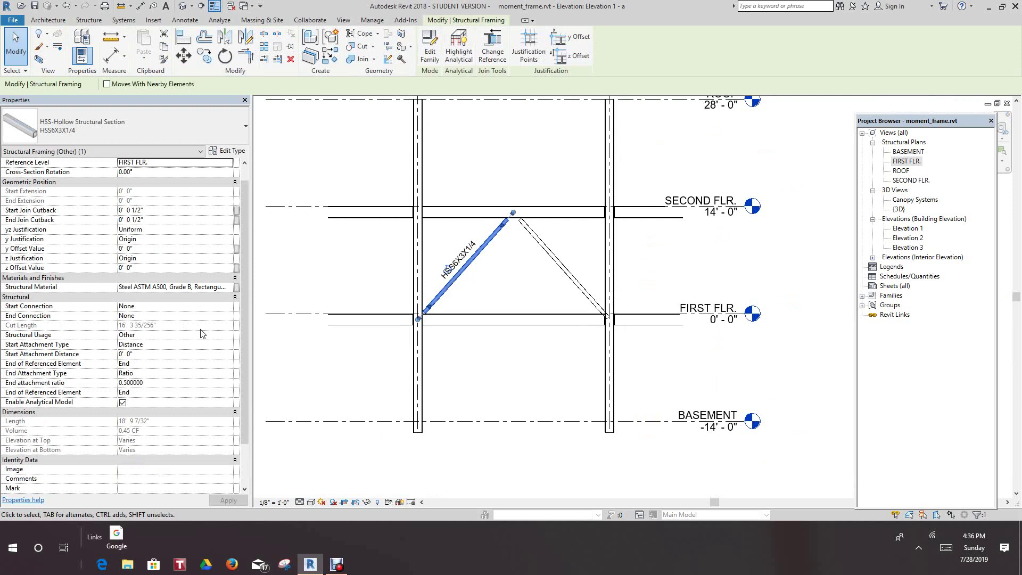
scroll(202, 333, "down", 2)
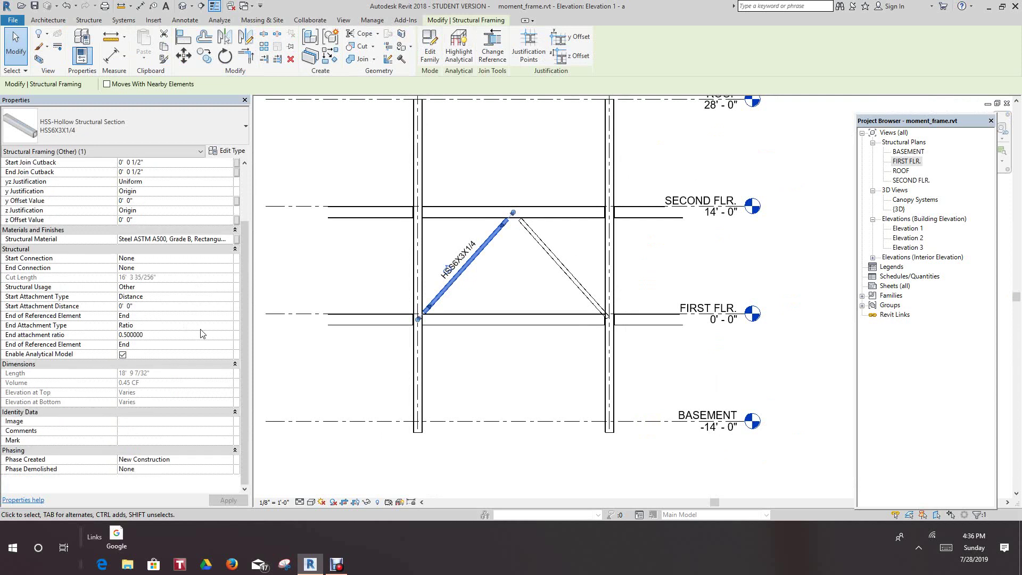
scroll(202, 333, "up", 3)
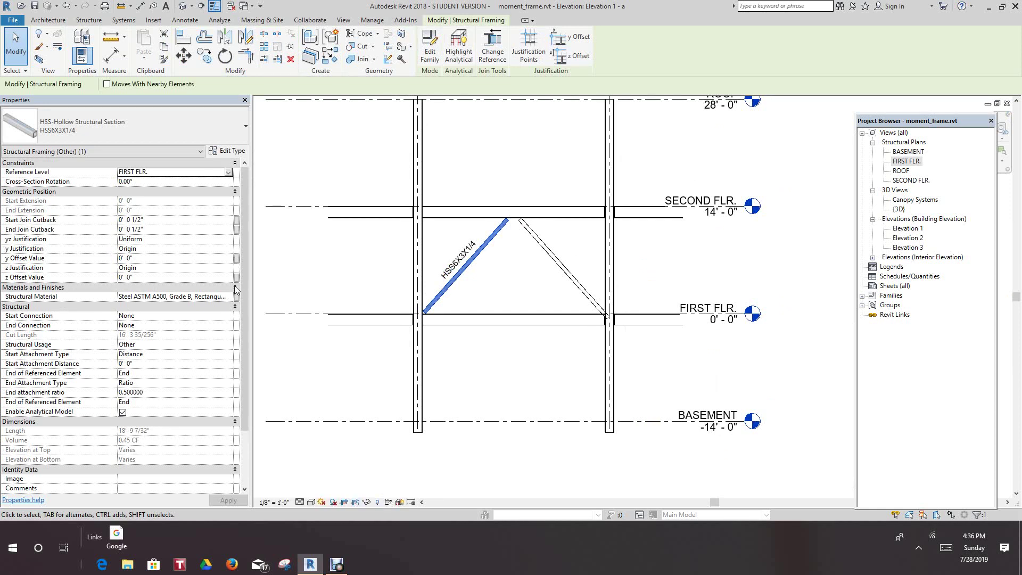
left_click(236, 307)
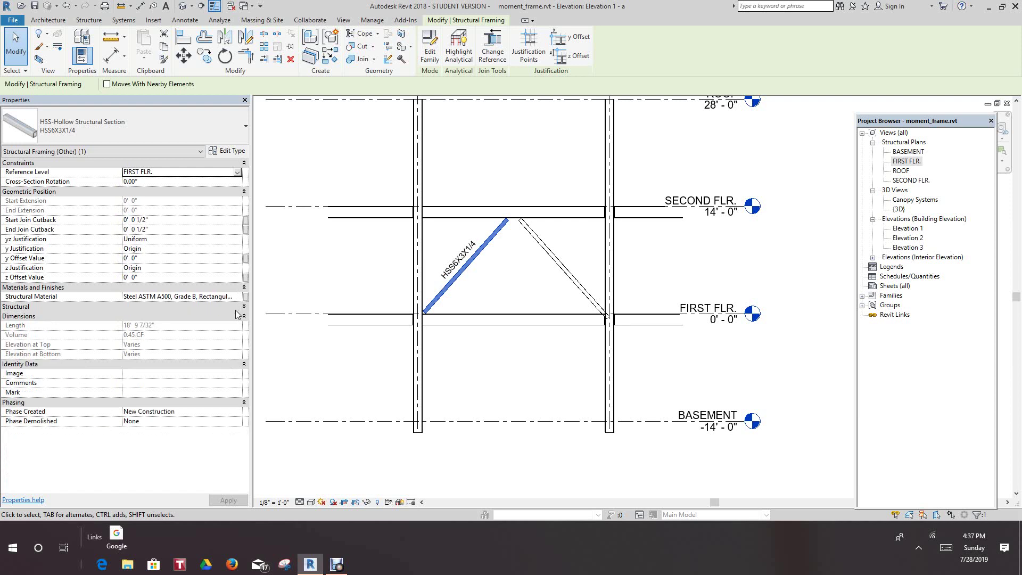
left_click(244, 316)
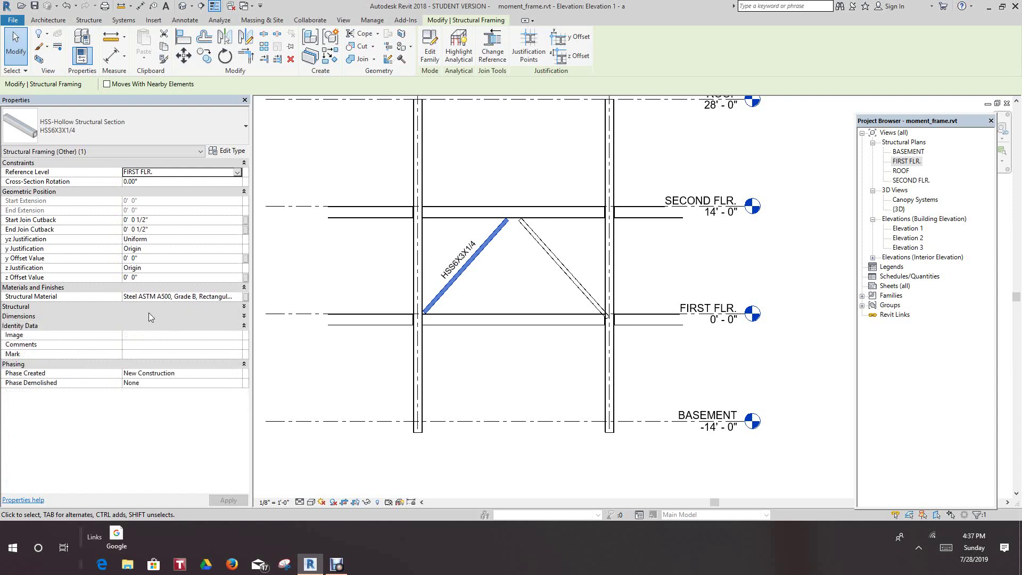
left_click(244, 307)
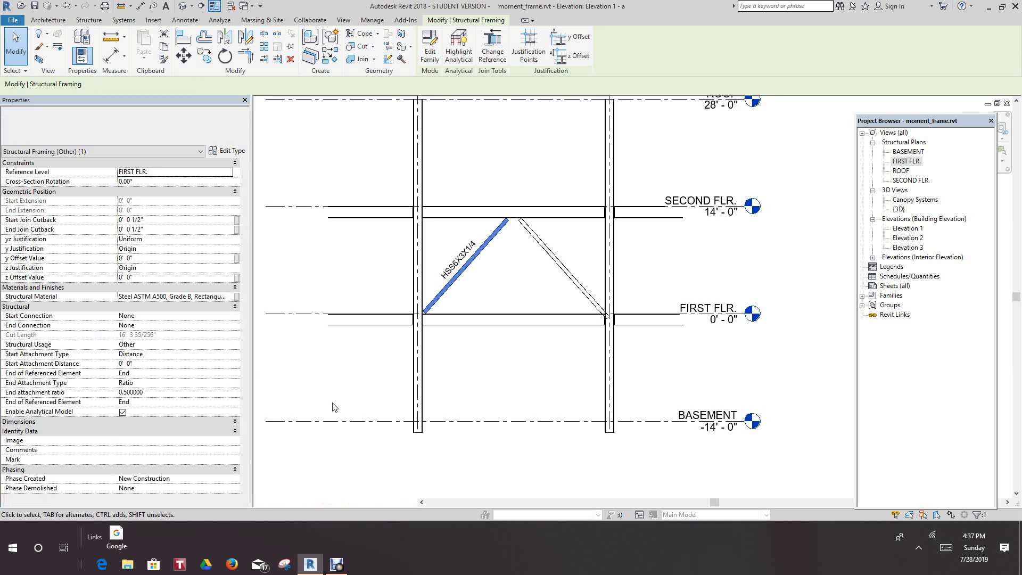
scroll(365, 394, "down", 1)
left_click(365, 394)
scroll(407, 394, "down", 1)
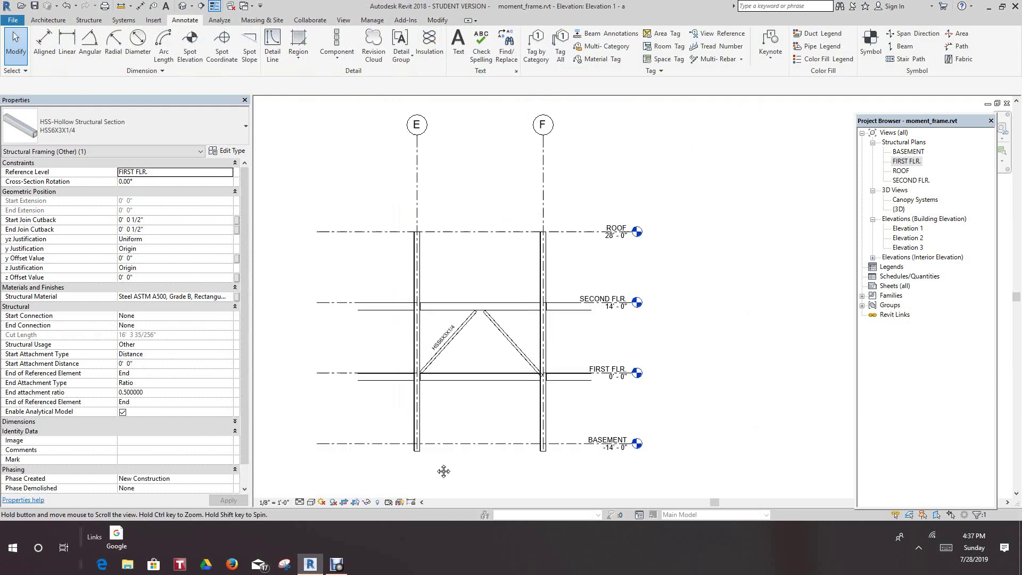
left_click(455, 446)
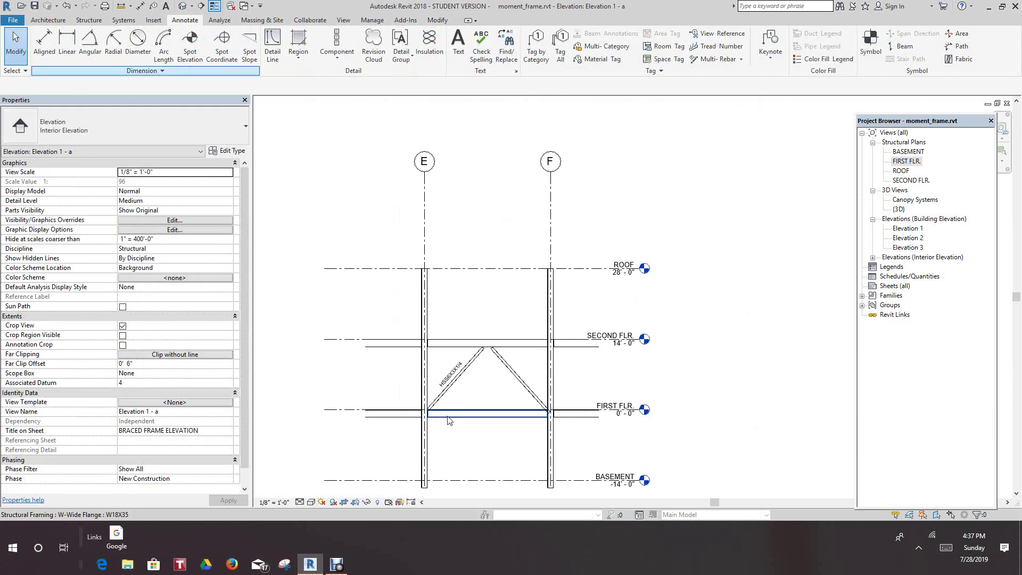
Place an untagged HSS6X3X1/4 brace from the roof level at grid E to the midpoint of the second-floor beam
left_click(88, 20)
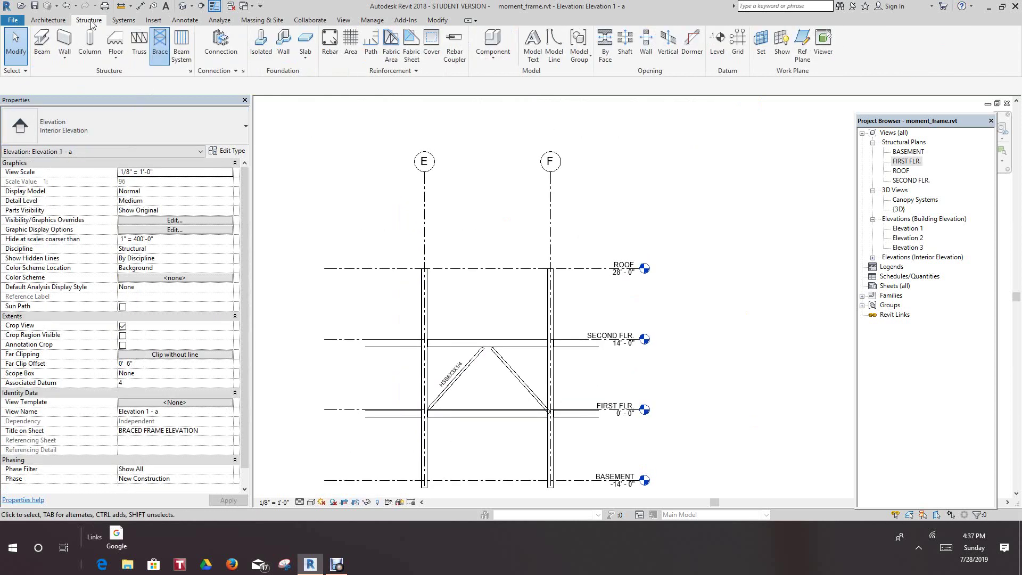
left_click(162, 39)
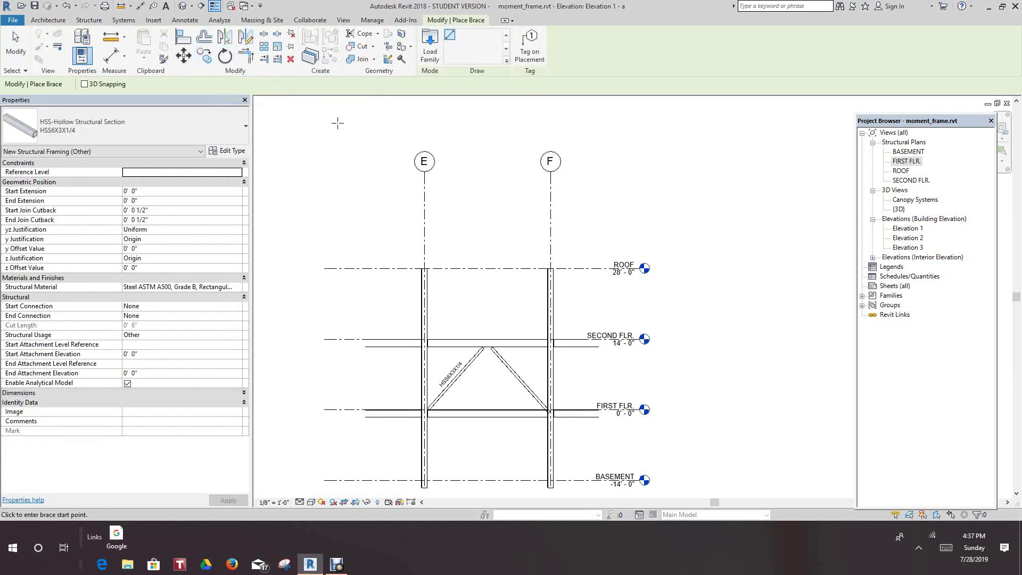
scroll(425, 269, "up", 3)
scroll(424, 272, "up", 2)
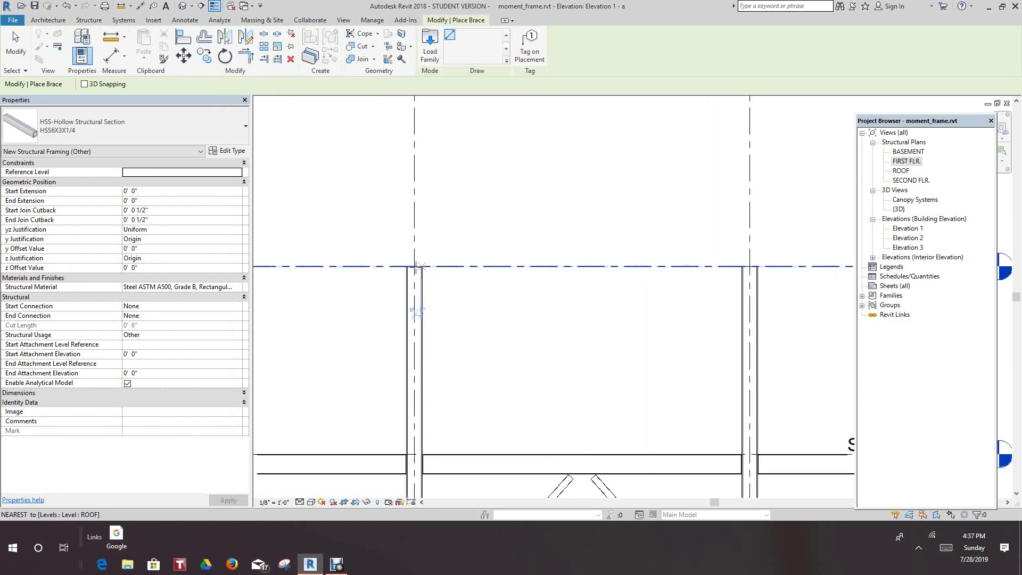
left_click(419, 270)
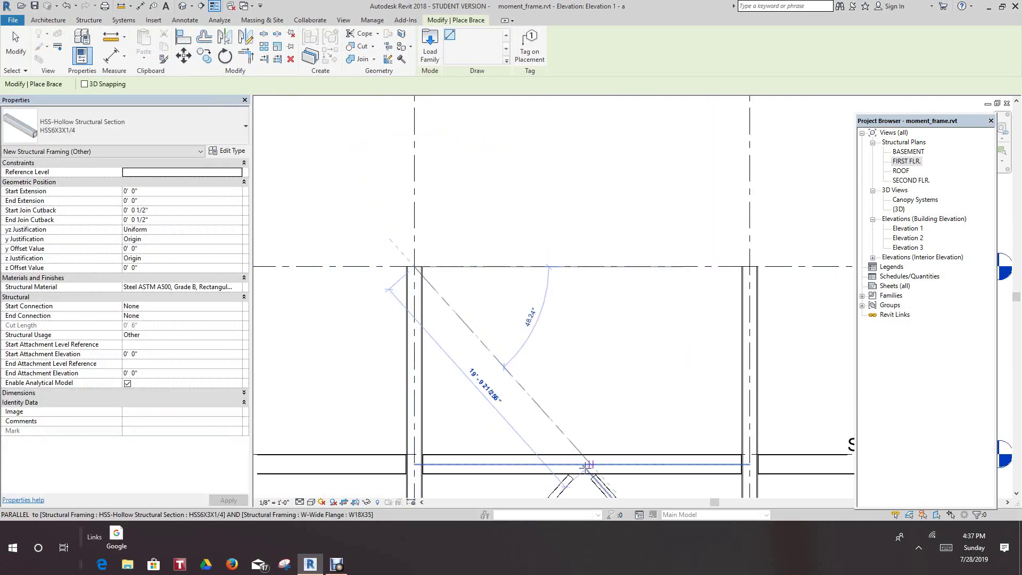
left_click(583, 465)
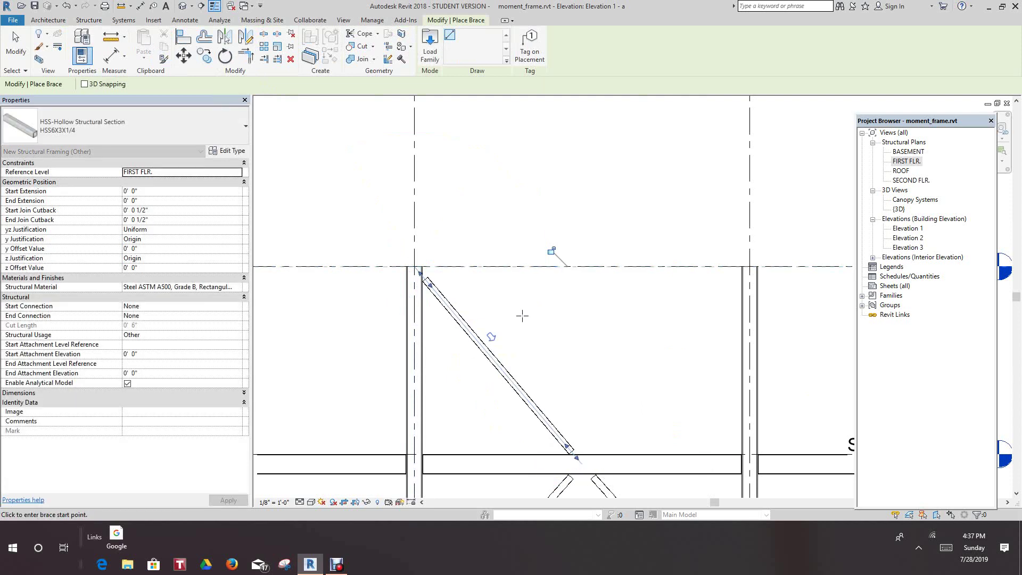
scroll(526, 322, "down", 2)
scroll(479, 282, "up", 2)
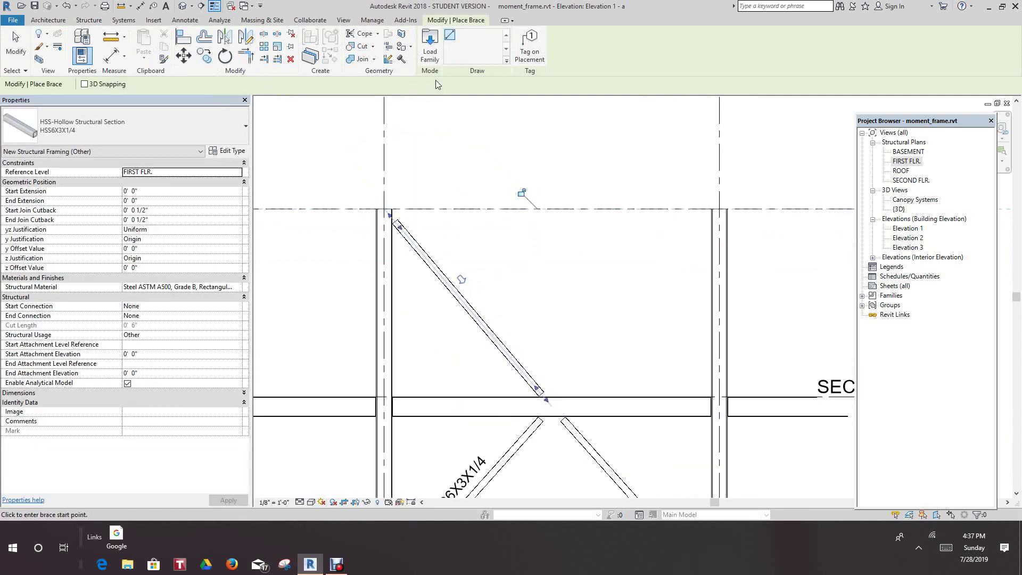
right_click(470, 134)
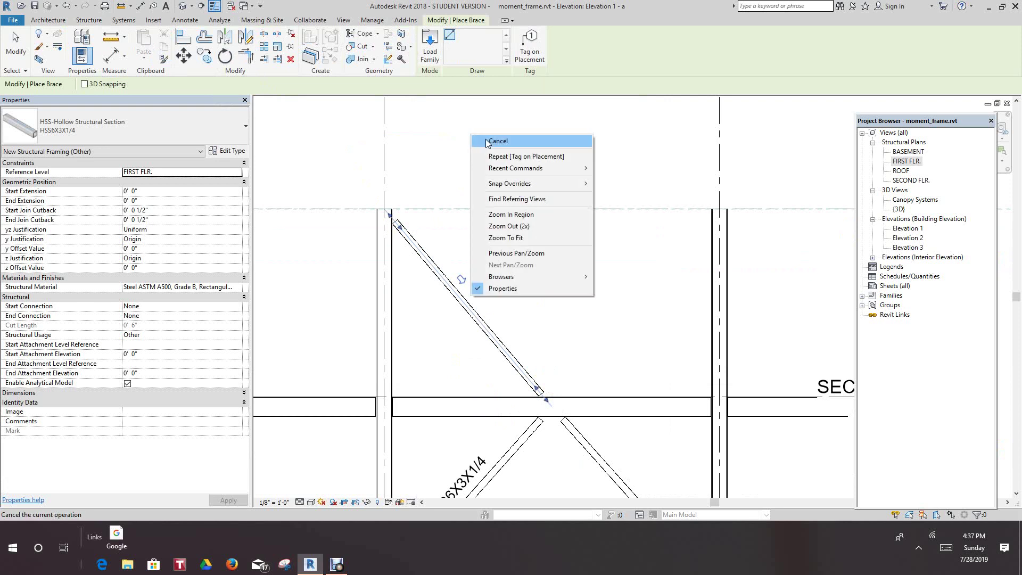
left_click(498, 141)
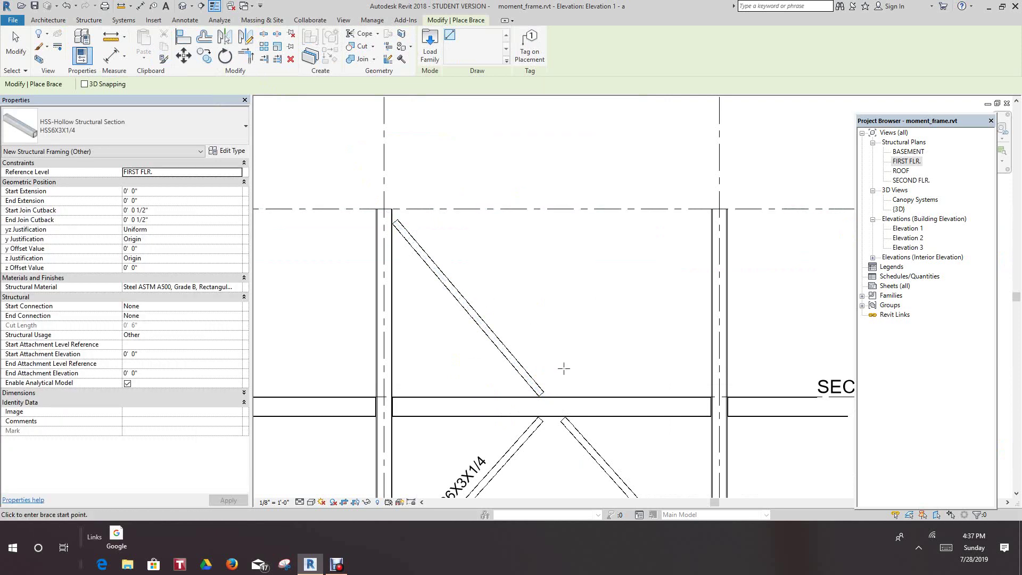
Turn on Tag on Placement and place an HSS6X3X1/4 brace from the roof level at grid F to the second-floor beam's midpoint
left_click(529, 48)
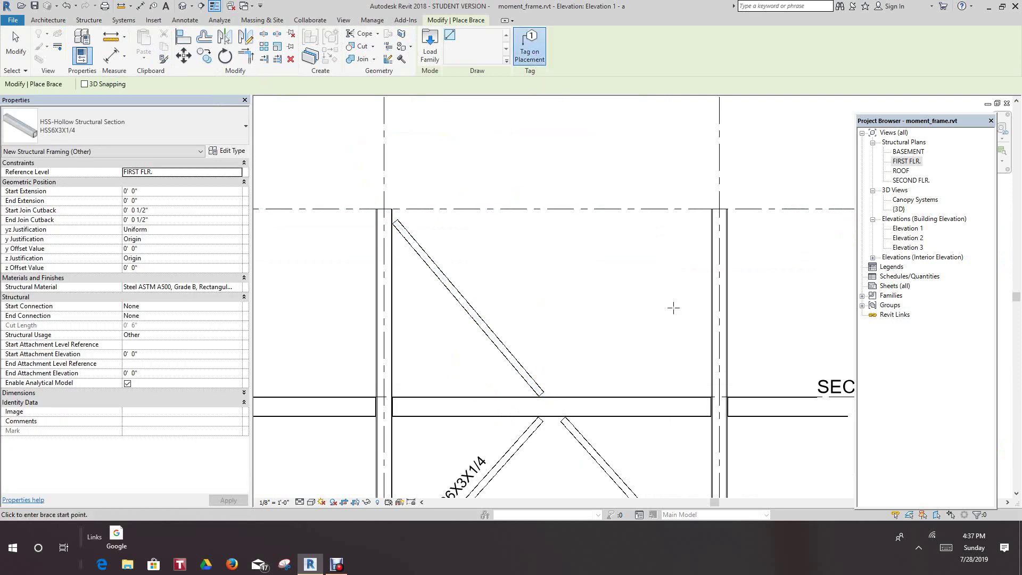
left_click(719, 208)
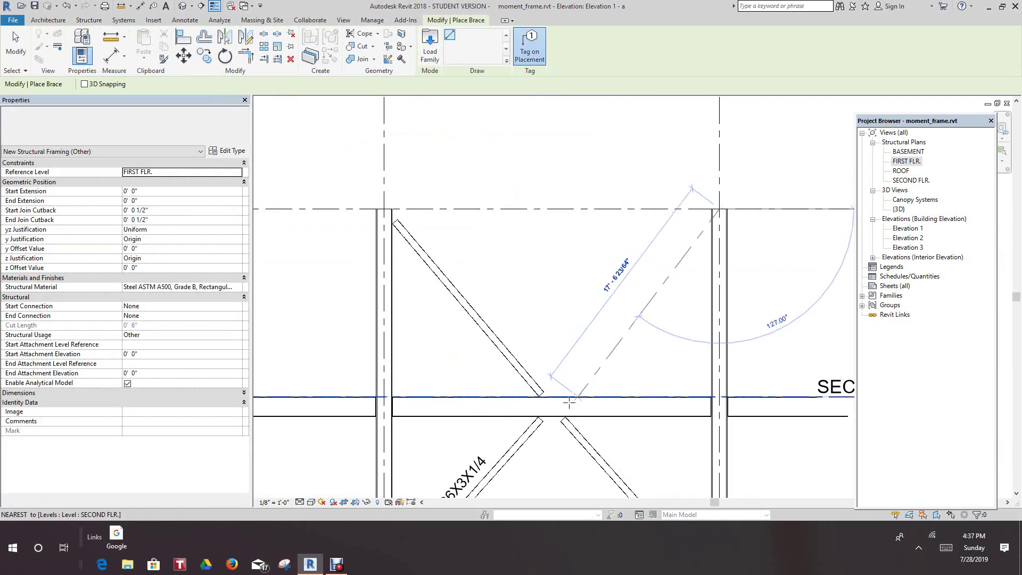
left_click(552, 407)
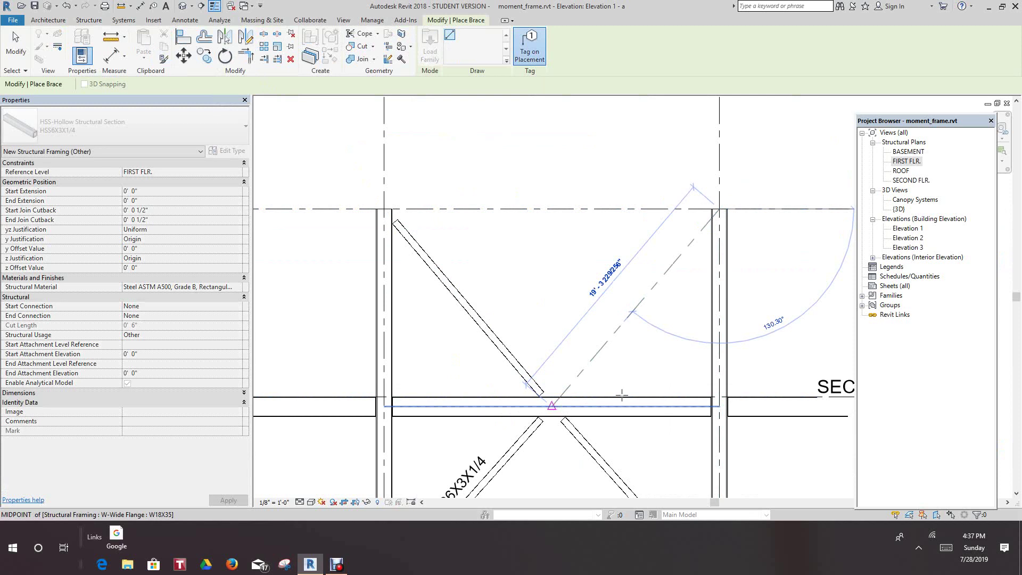
right_click(462, 161)
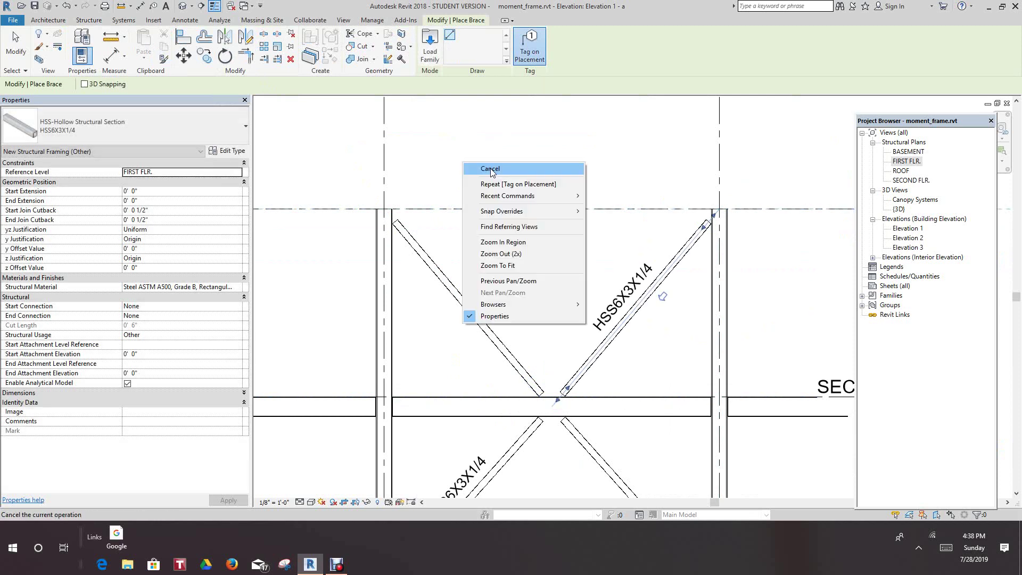
key("Escape")
mouse_move(474, 263)
middle_mouse_down()
mouse_move(490, 285)
mouse_move(476, 265)
middle_mouse_up()
scroll(477, 266, "up", 1)
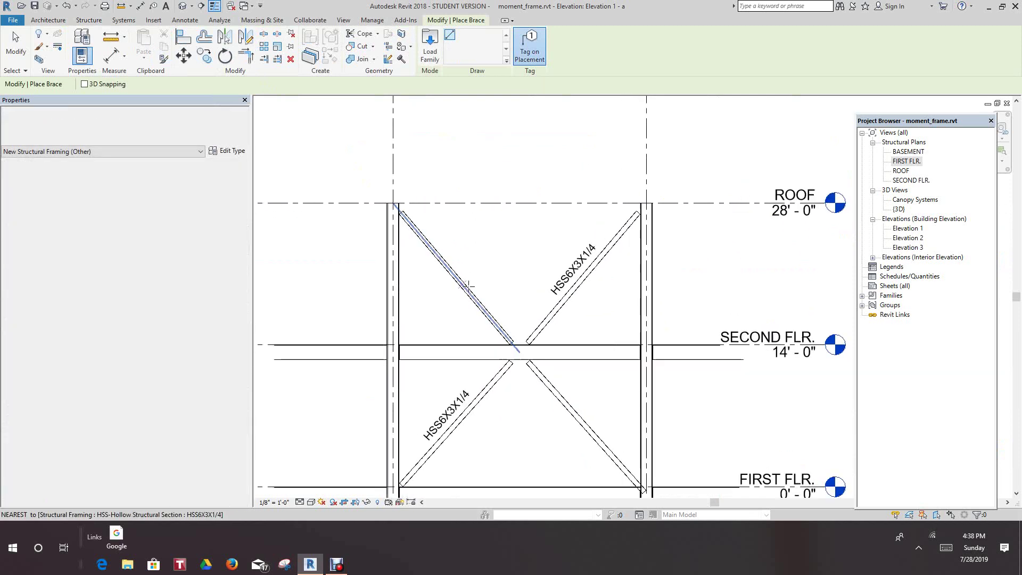
Tag all untagged structural framing in the braced frame elevation with the Structural Framing Tag, without leaders
left_click(176, 21)
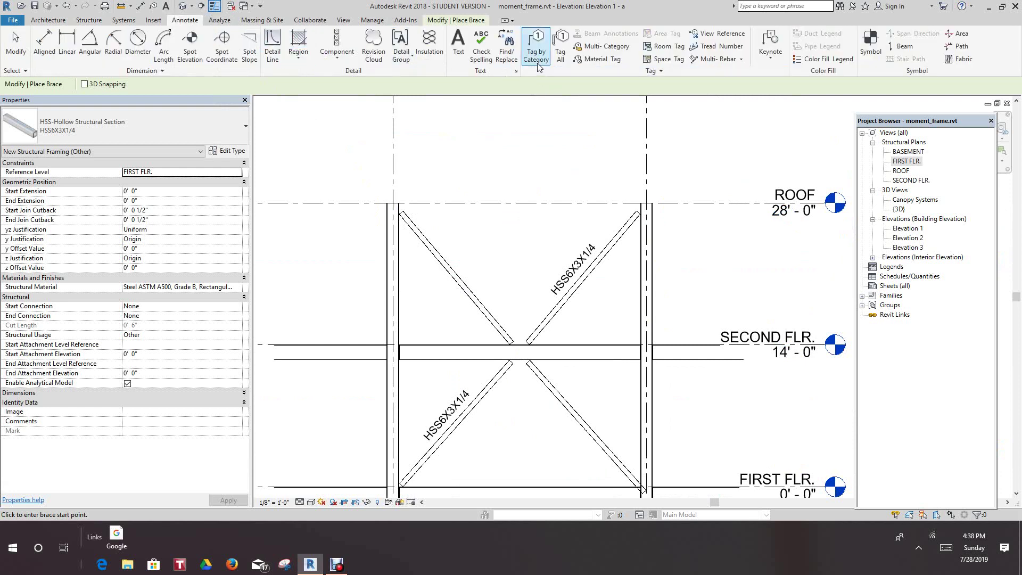
left_click(560, 47)
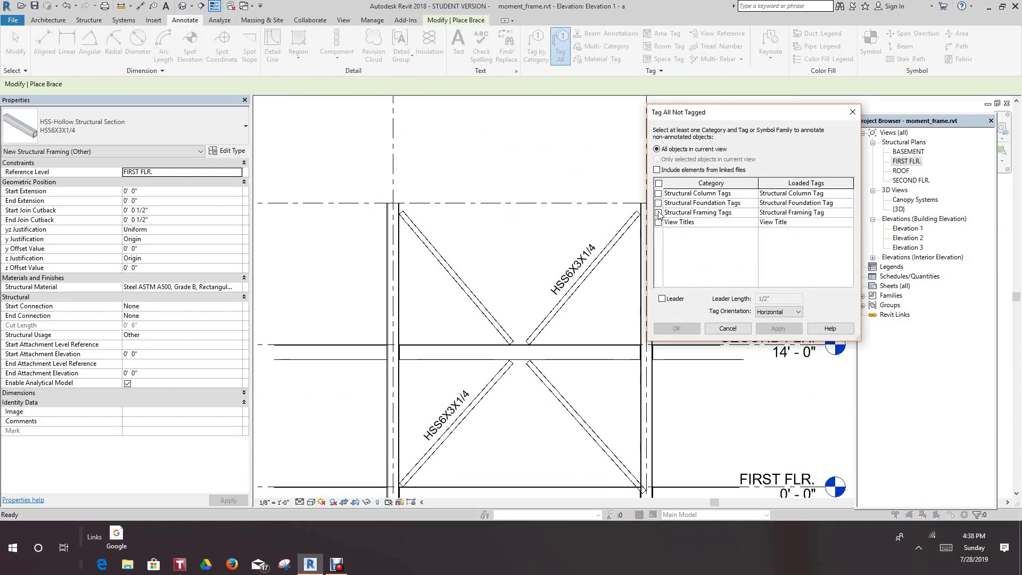
left_click(659, 212)
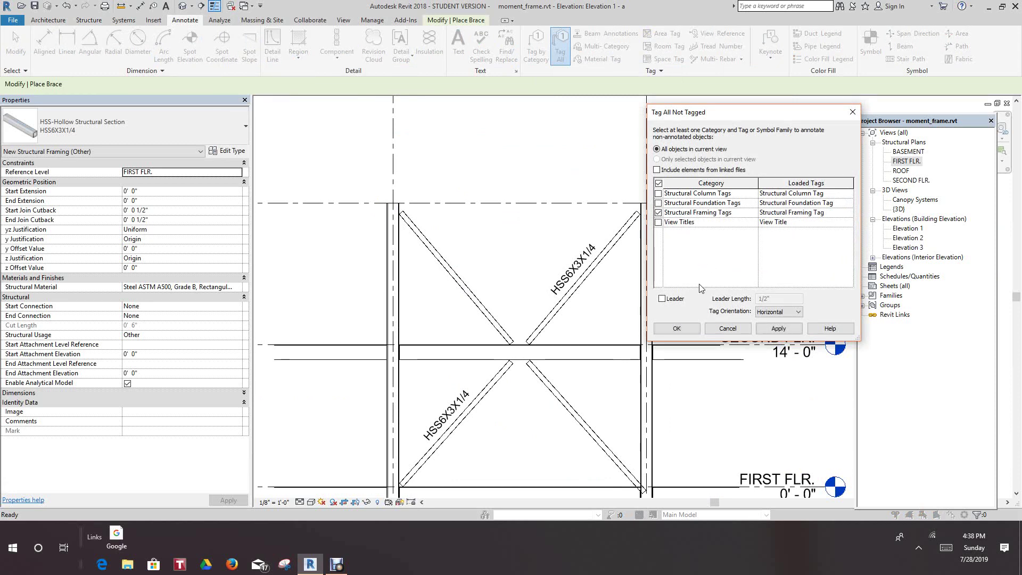
left_click(776, 329)
left_click(676, 330)
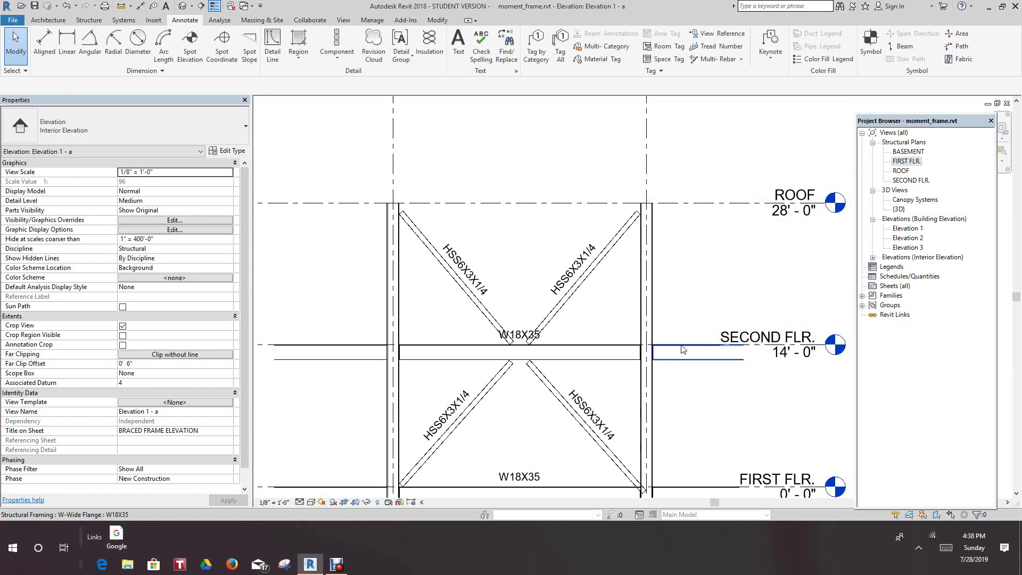
Set the braced frame elevation's detail level to Coarse
scroll(683, 349, "down", 4)
middle_click_drag(683, 349, 565, 292)
scroll(563, 347, "up", 3)
left_click(299, 502)
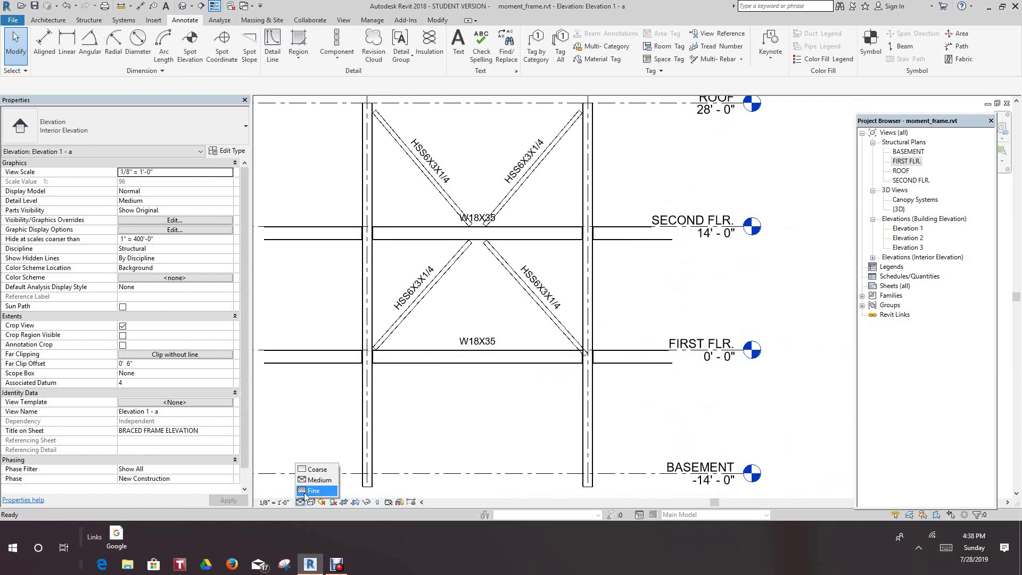
left_click(316, 468)
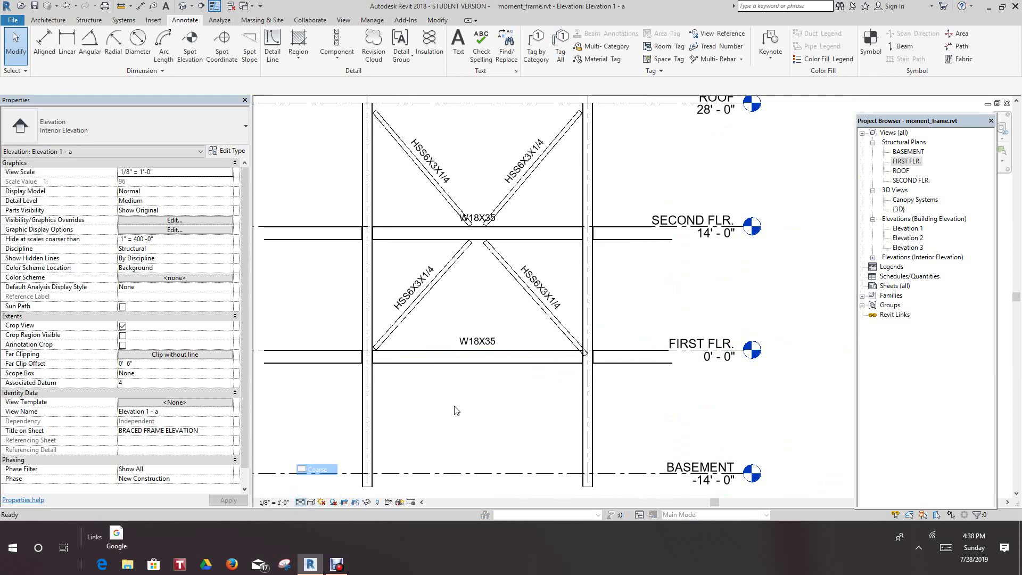
scroll(520, 440, "down", 2)
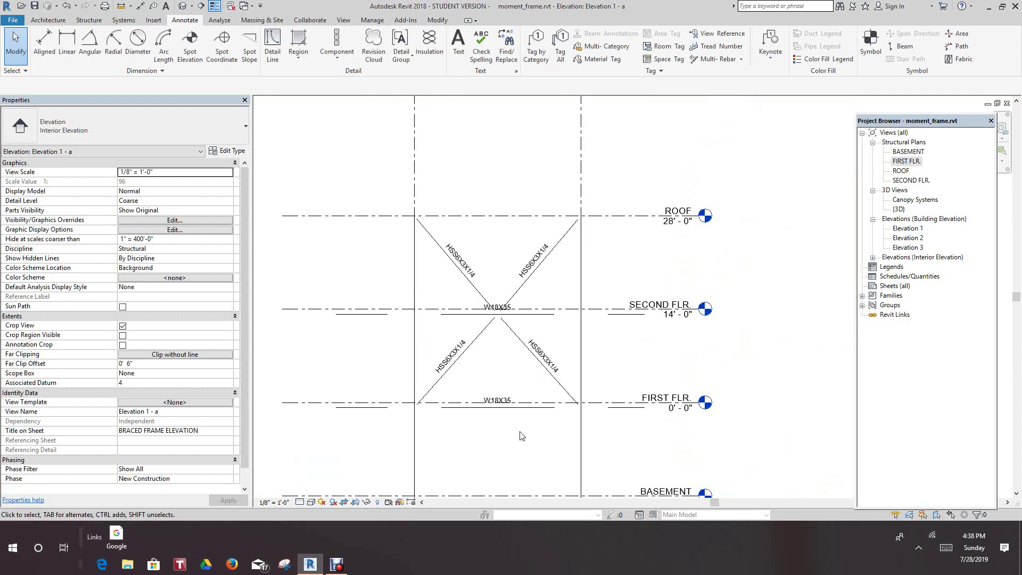
scroll(550, 429, "down", 2)
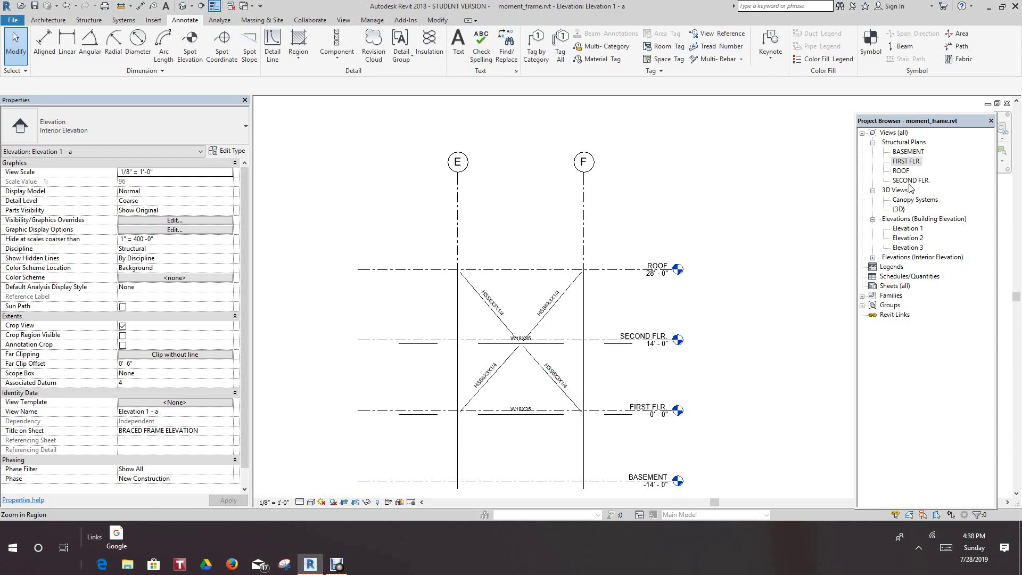
Open the SECOND FLR. structural plan and examine the brace symbol along the beam at the Elevation 1 - a marker
double_click(910, 181)
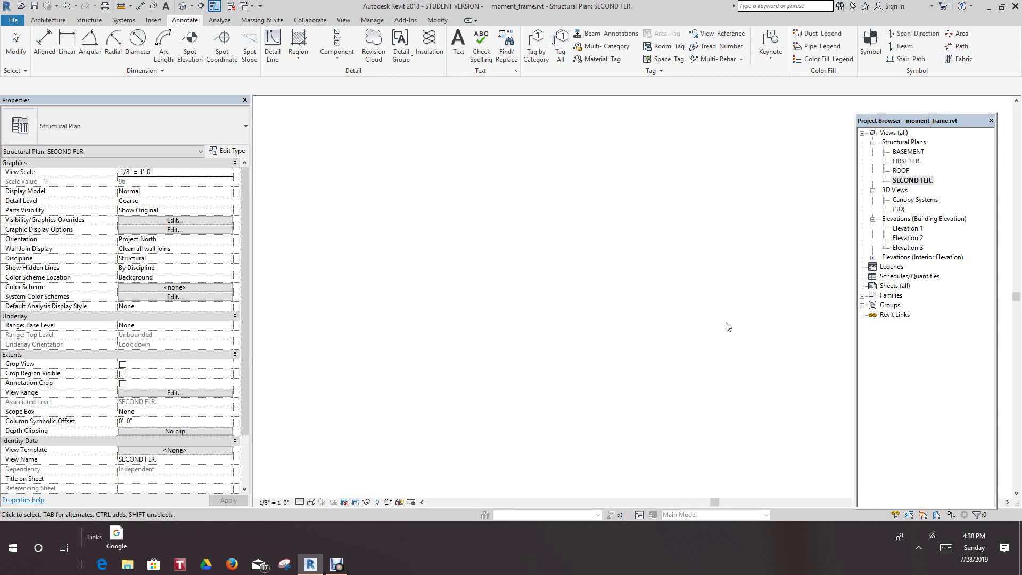
scroll(734, 424, "up", 5)
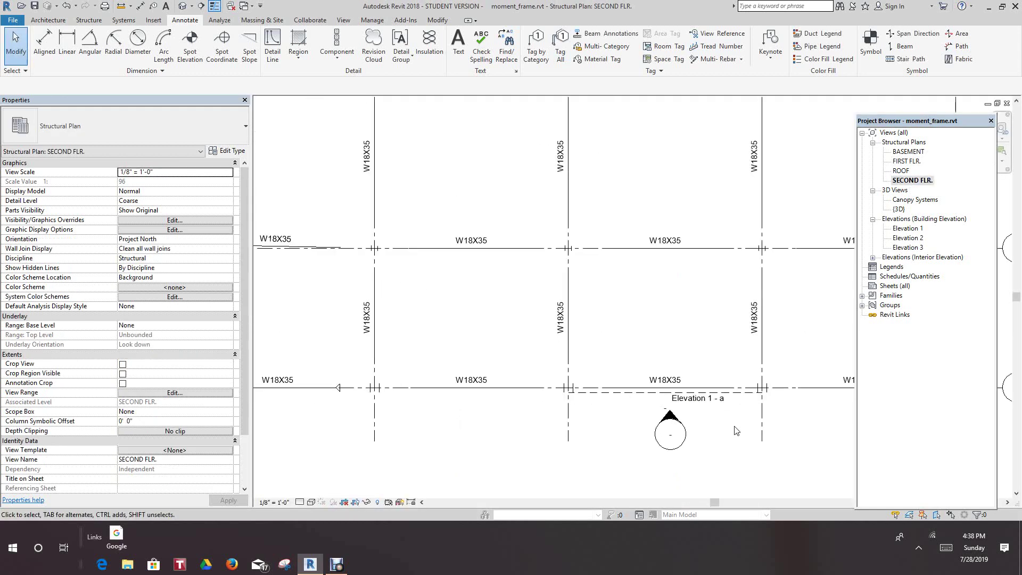
scroll(692, 410, "up", 2)
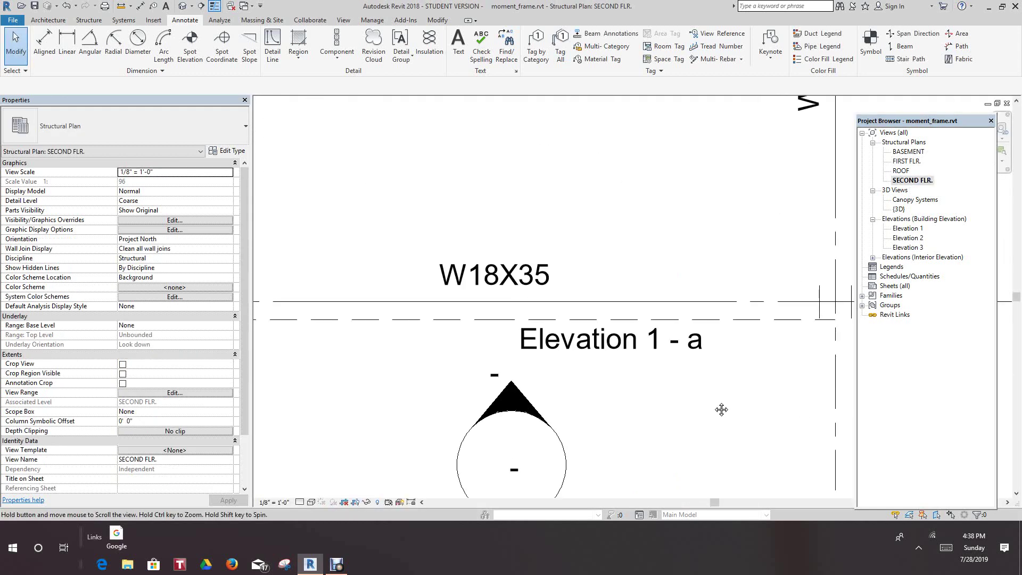
scroll(707, 295, "down", 1)
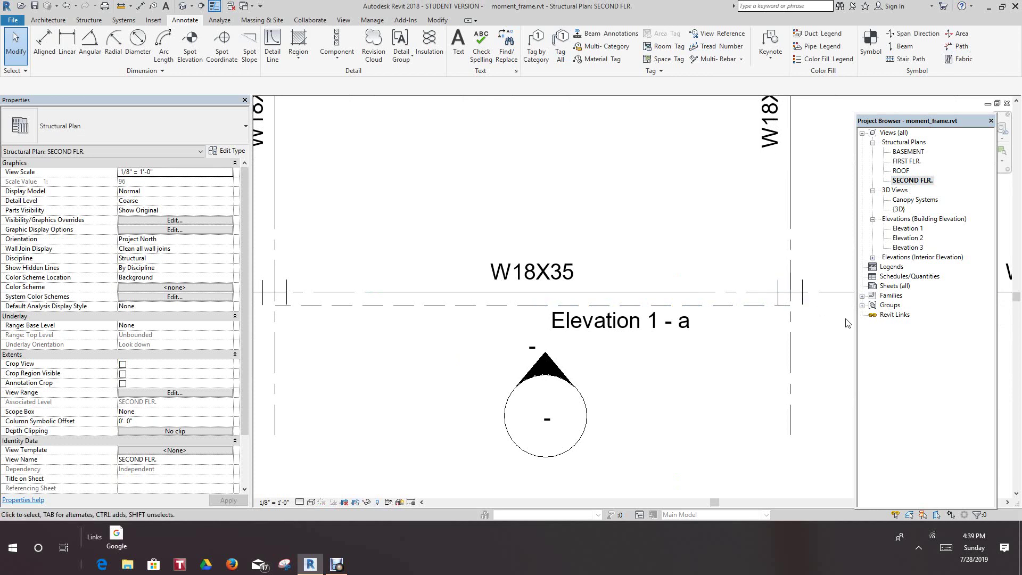
scroll(755, 360, "down", 3)
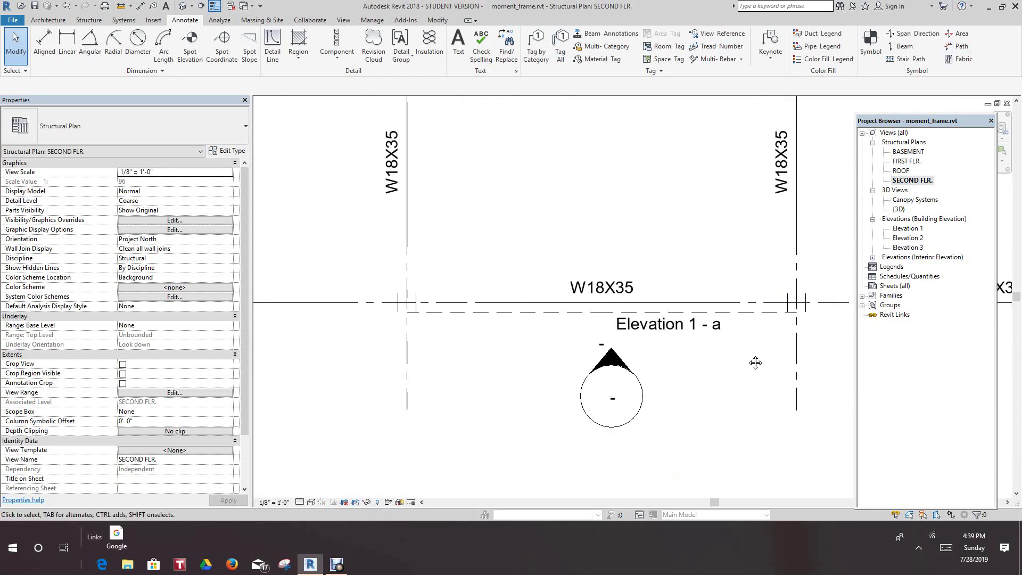
middle_click_drag(725, 360, 774, 356)
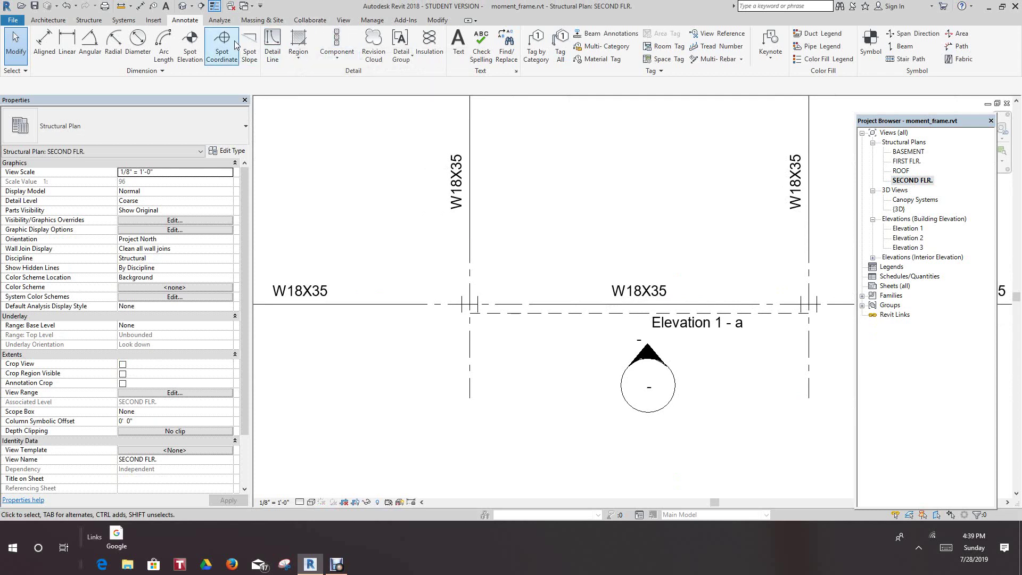
Set the plan representation of brace symbols to Line with Angle in the Structural Settings
left_click(89, 21)
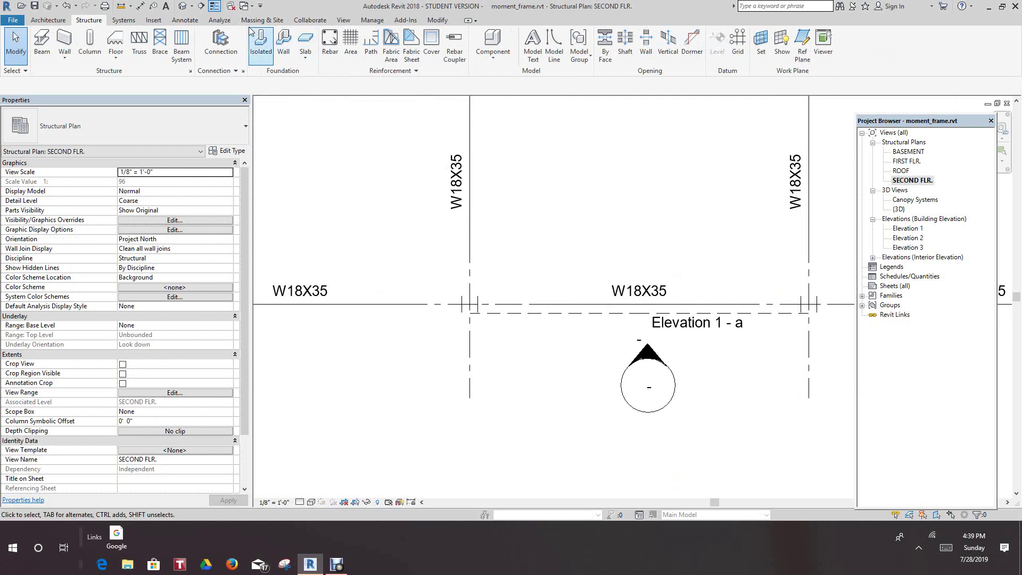
left_click(372, 21)
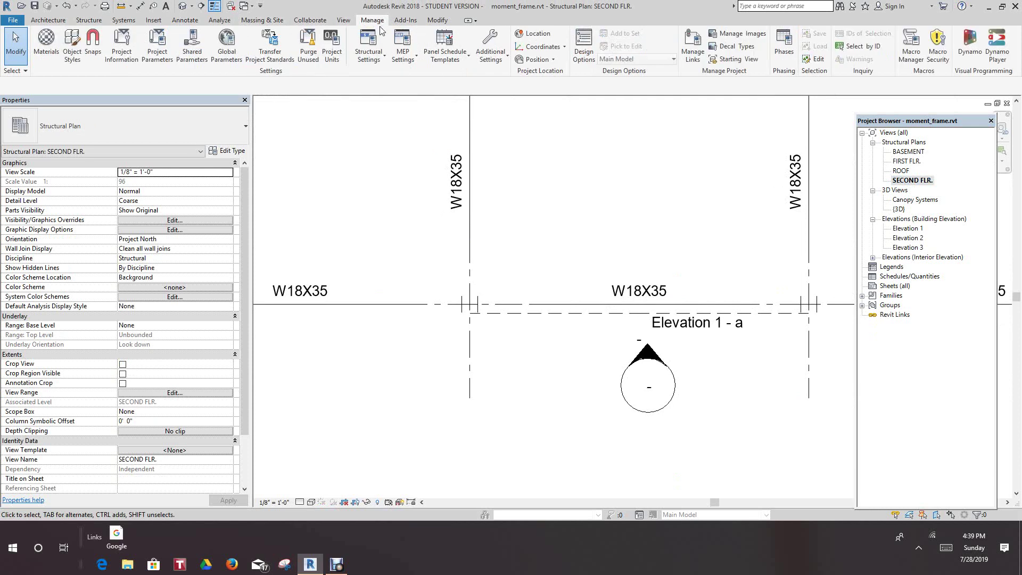
left_click(379, 62)
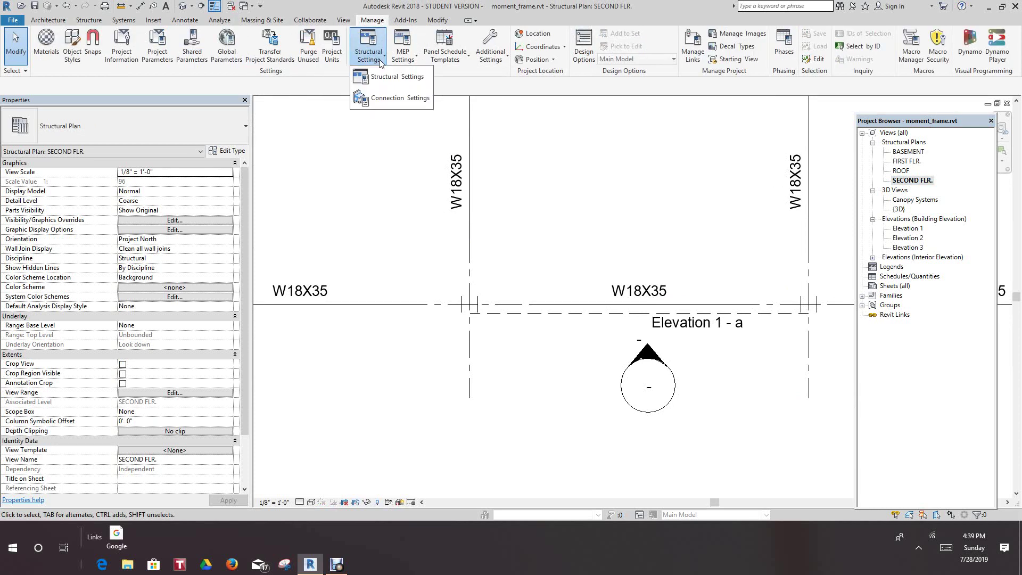
left_click(386, 80)
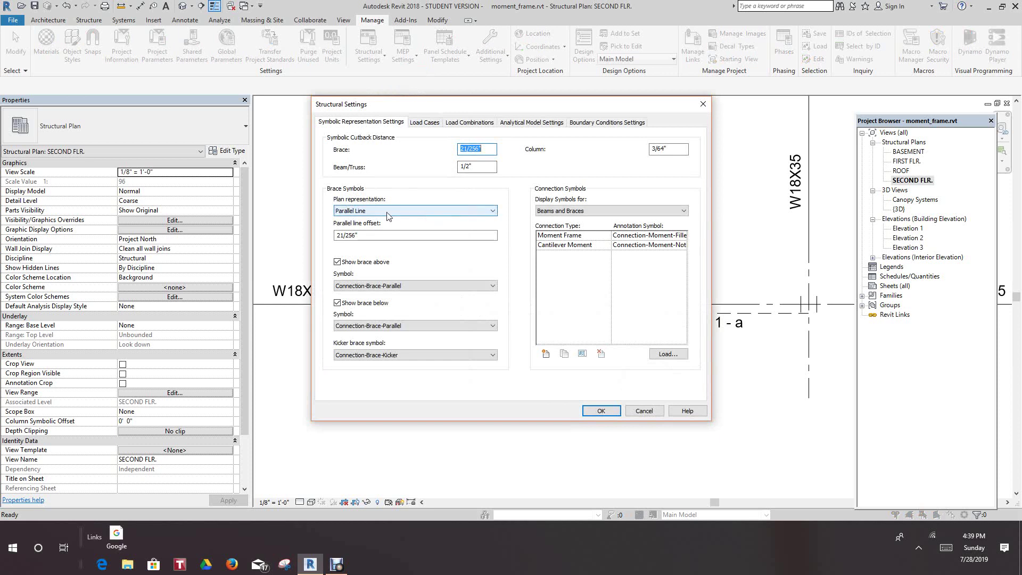
left_click(494, 213)
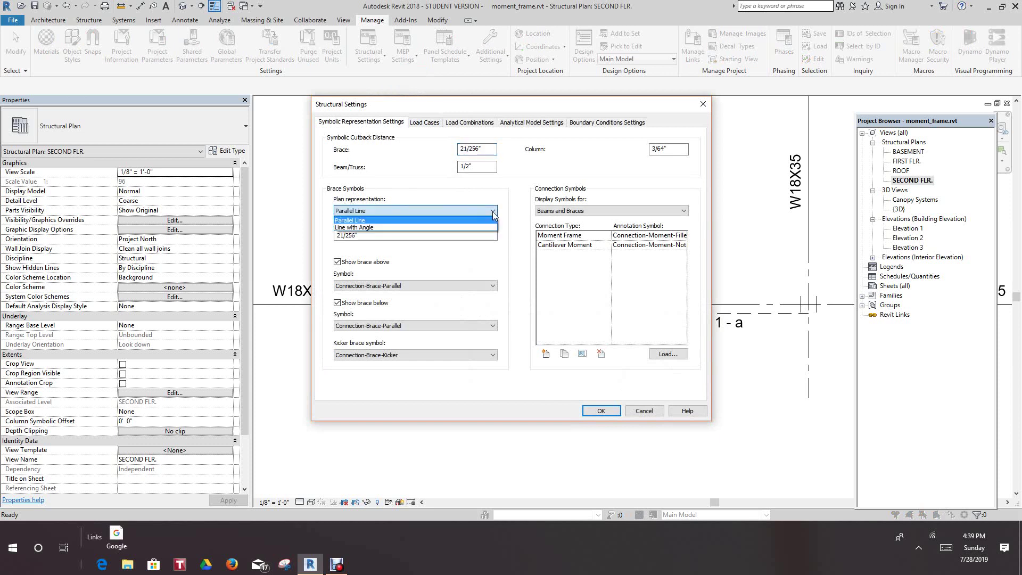
left_click(367, 228)
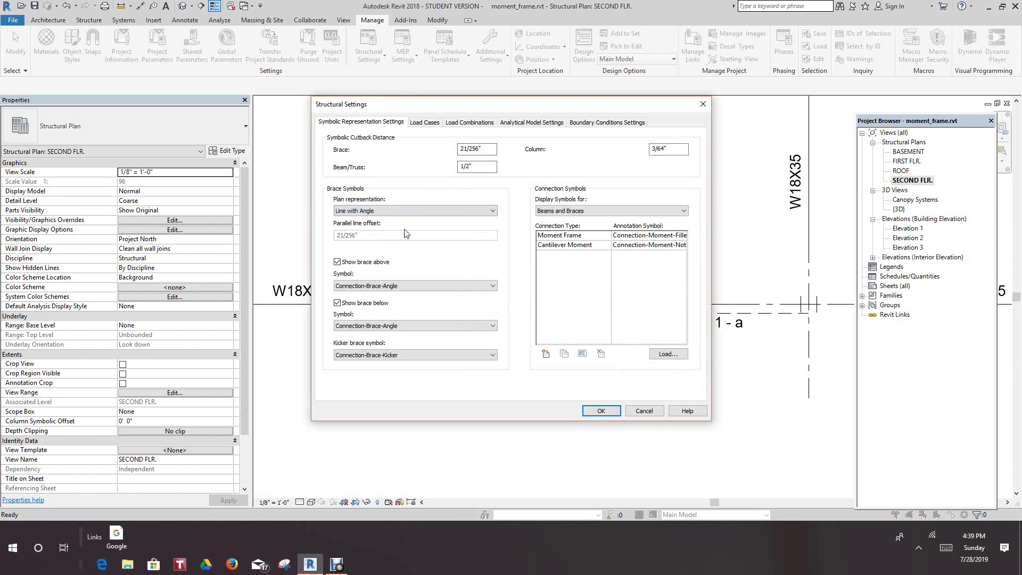
left_click(601, 411)
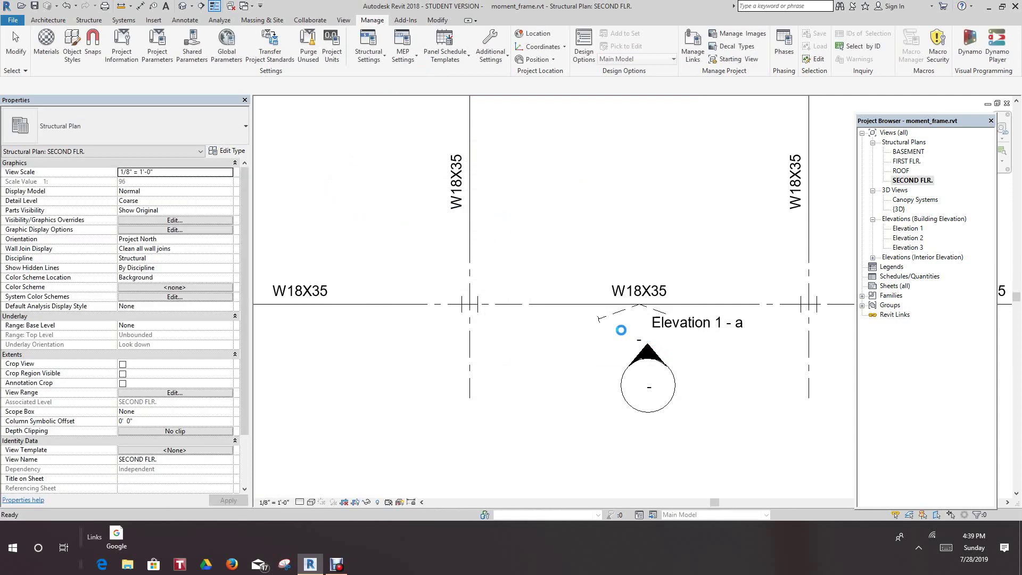
scroll(737, 369, "up", 4)
middle_click_drag(736, 369, 649, 309)
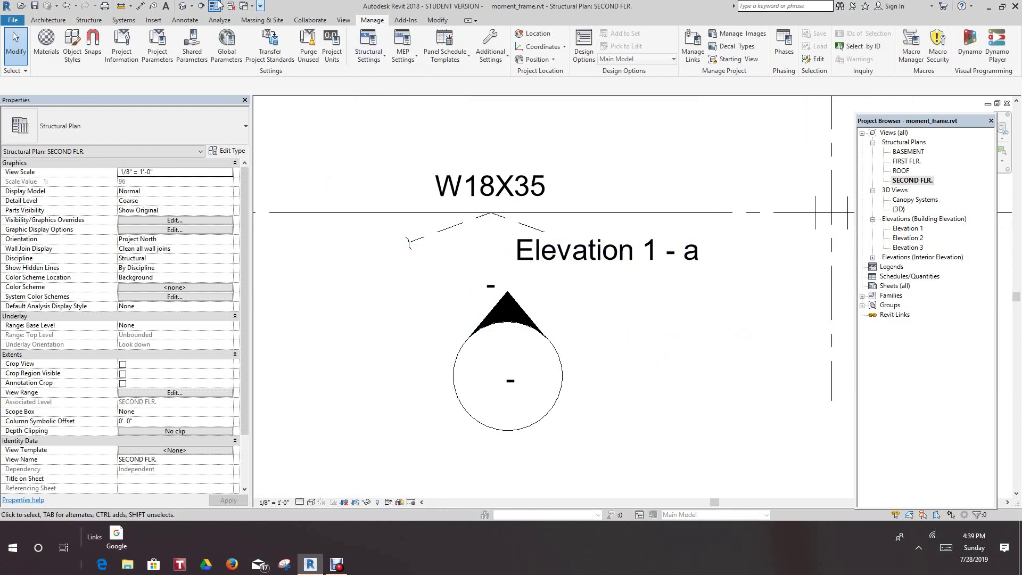
Open the default 3D view and examine the braced bay up close and within the whole steel frame
left_click(183, 6)
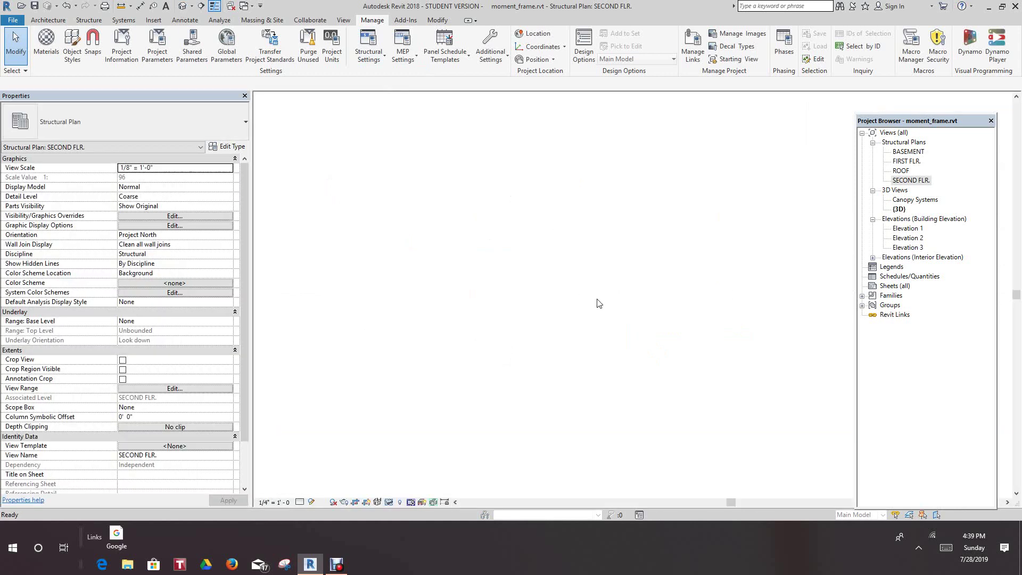
scroll(613, 366, "up", 6)
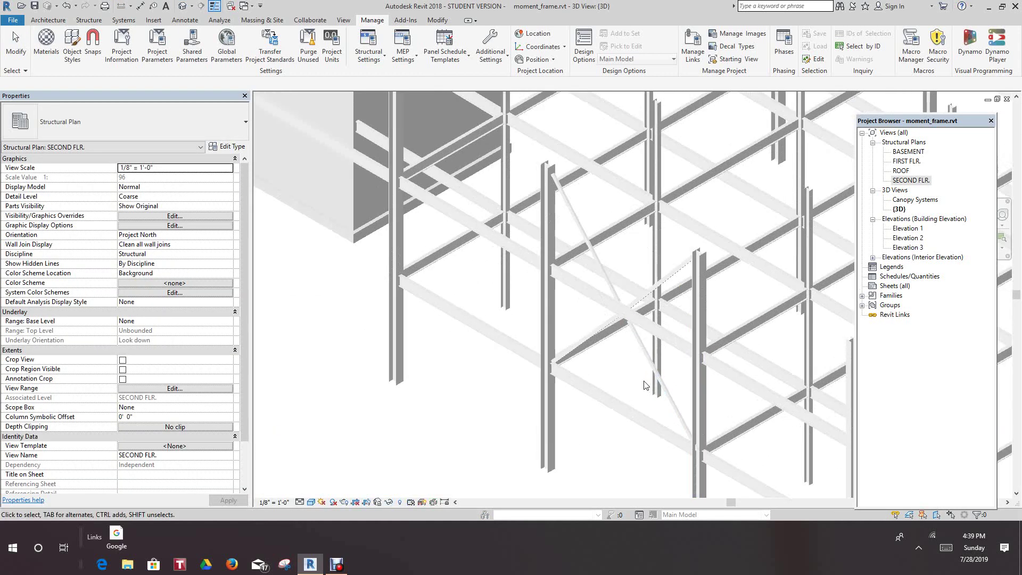
scroll(612, 365, "up", 5)
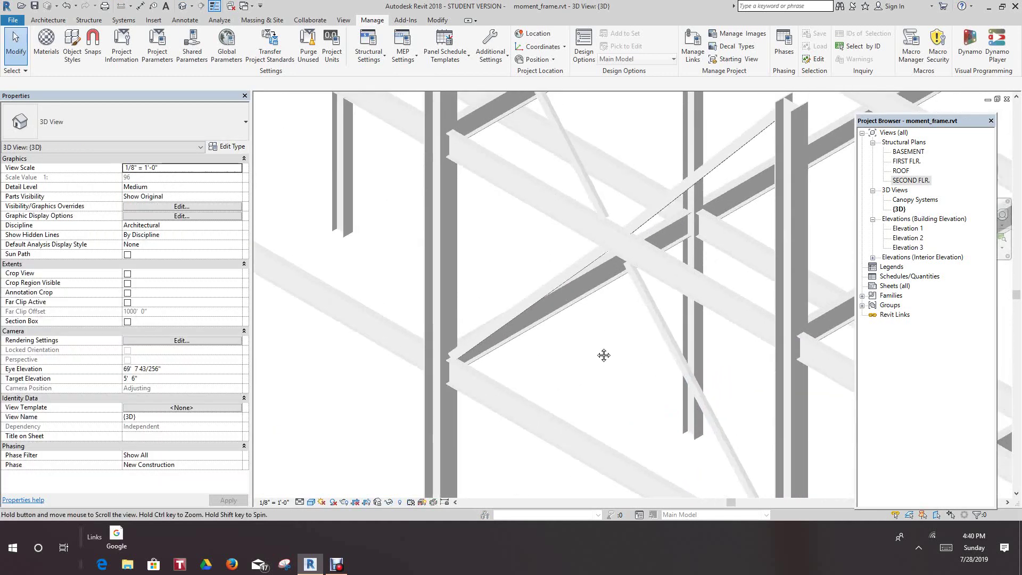
scroll(525, 279, "down", 5)
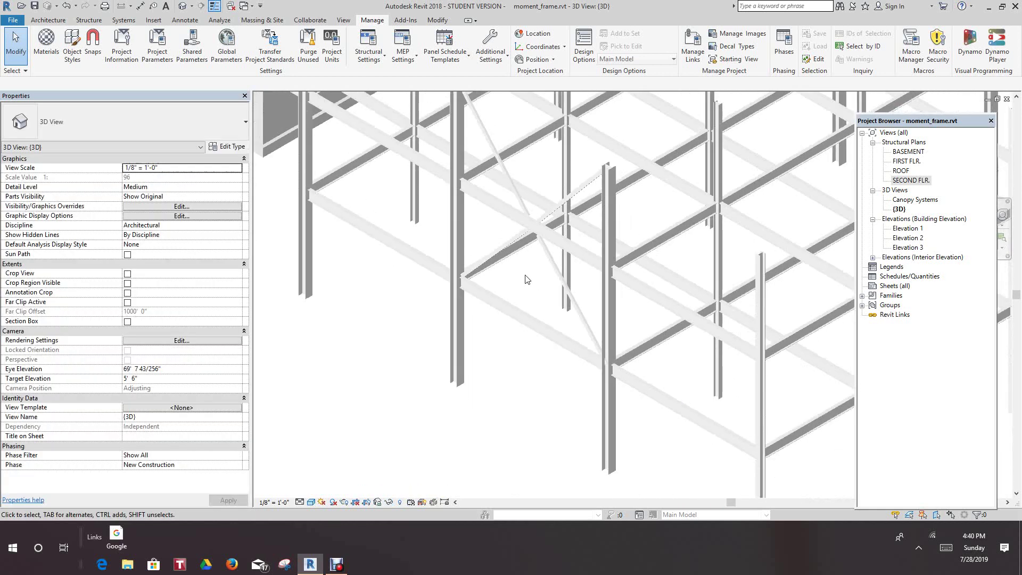
middle_click_drag(529, 276, 558, 331)
scroll(554, 325, "down", 3)
scroll(475, 323, "up", 2)
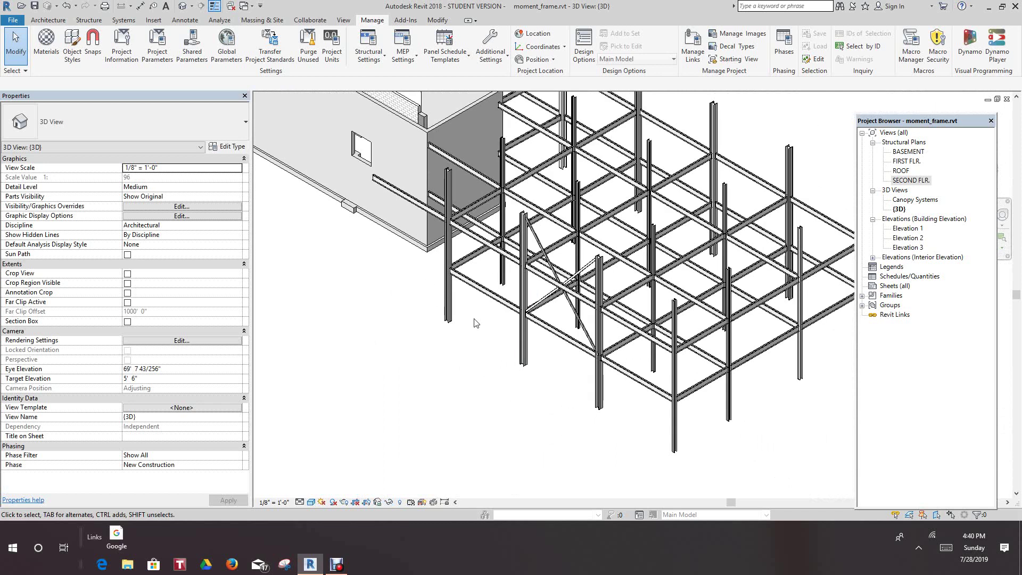
scroll(495, 347, "down", 2)
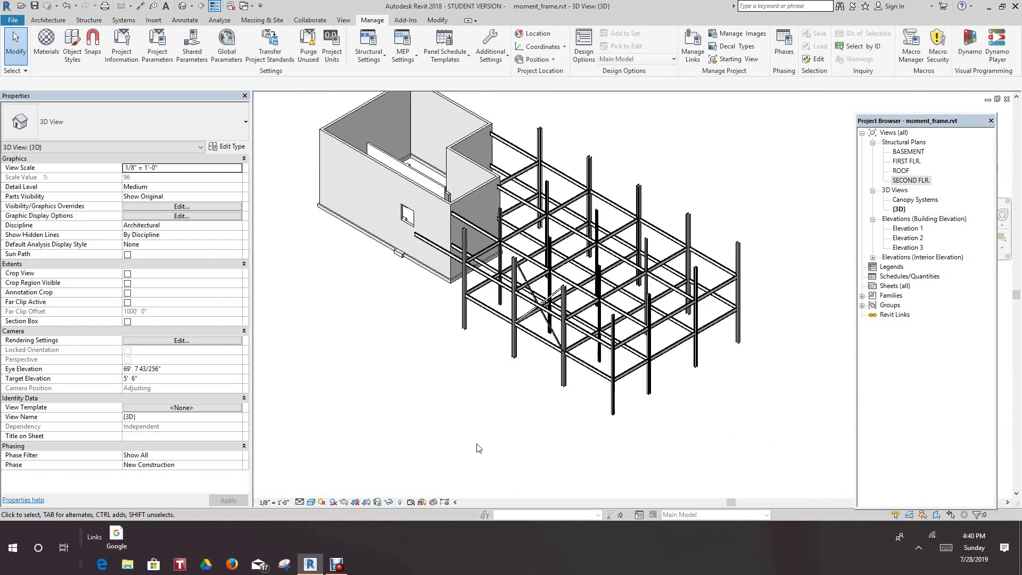
scroll(505, 409, "down", 1)
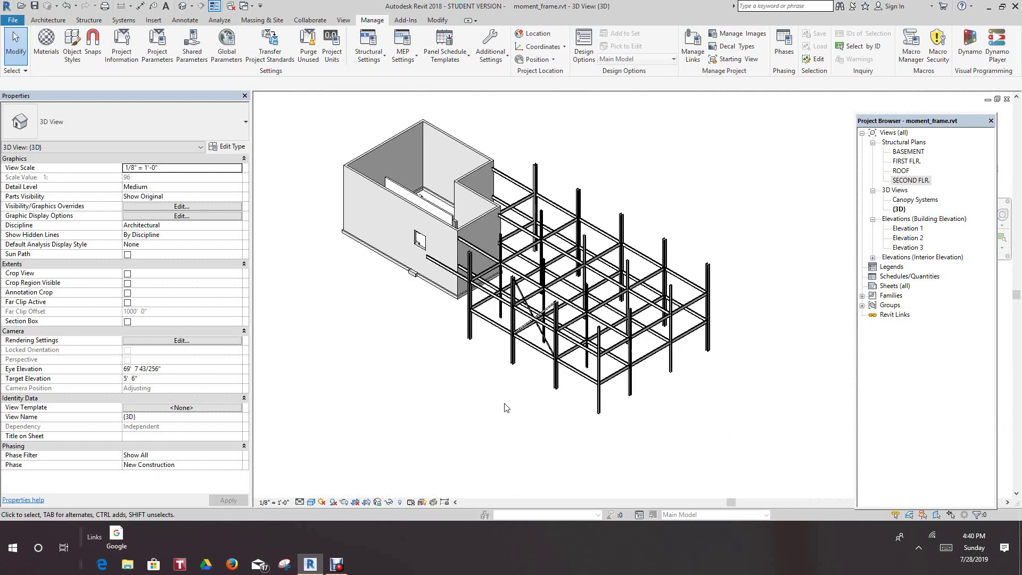
scroll(507, 402, "up", 1)
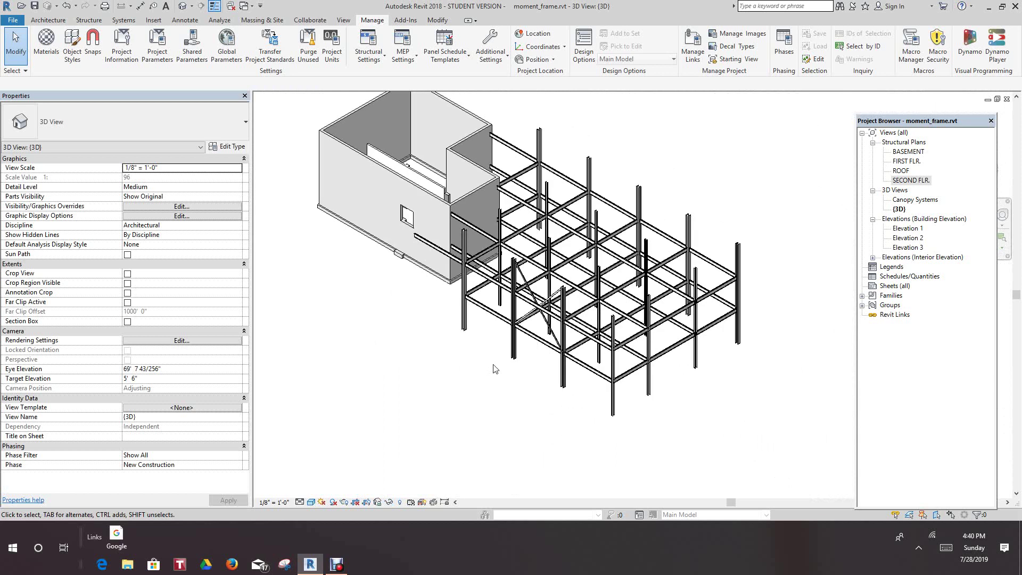